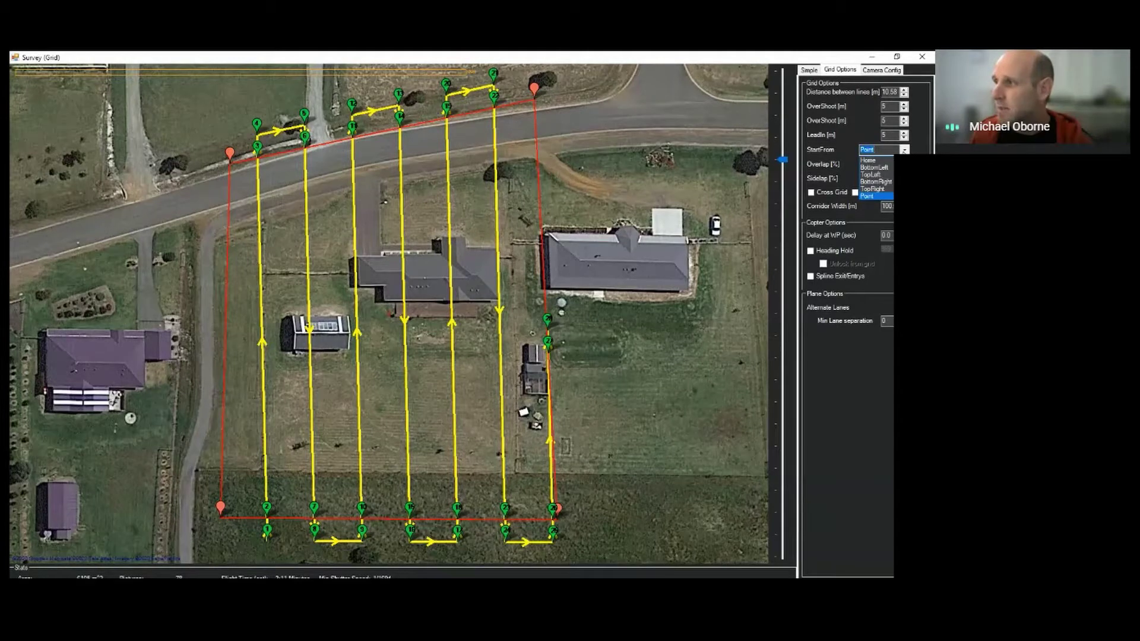
Set the survey grid's StartFrom option to Home.
key("Up")
key("Up")
key("Up")
key("Up")
key("Up")
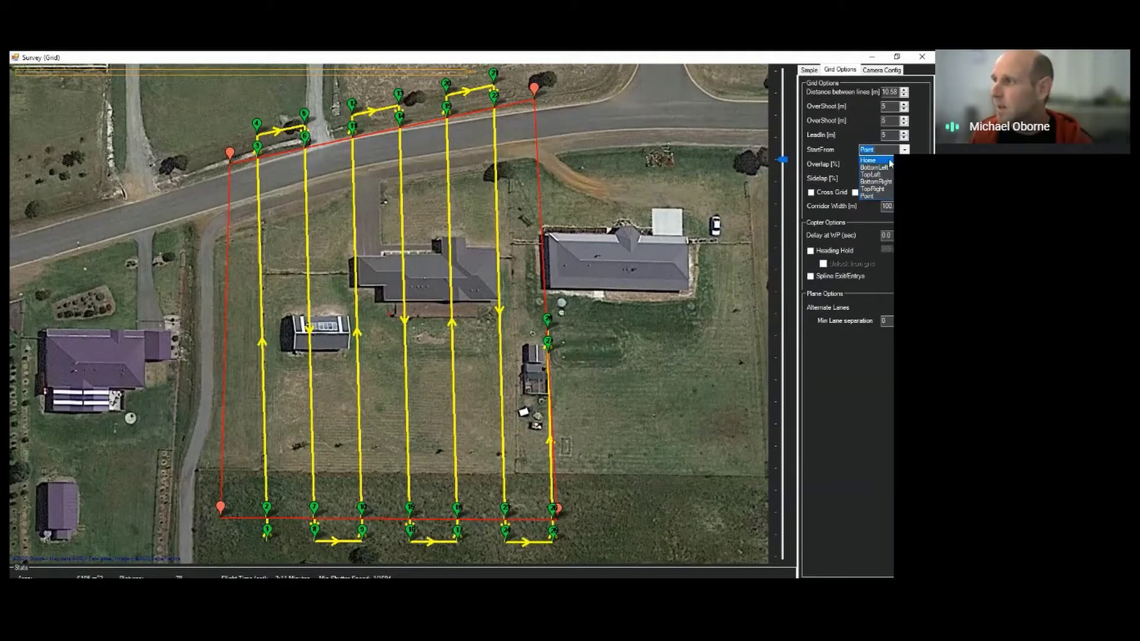
key("Return")
left_click(905, 151)
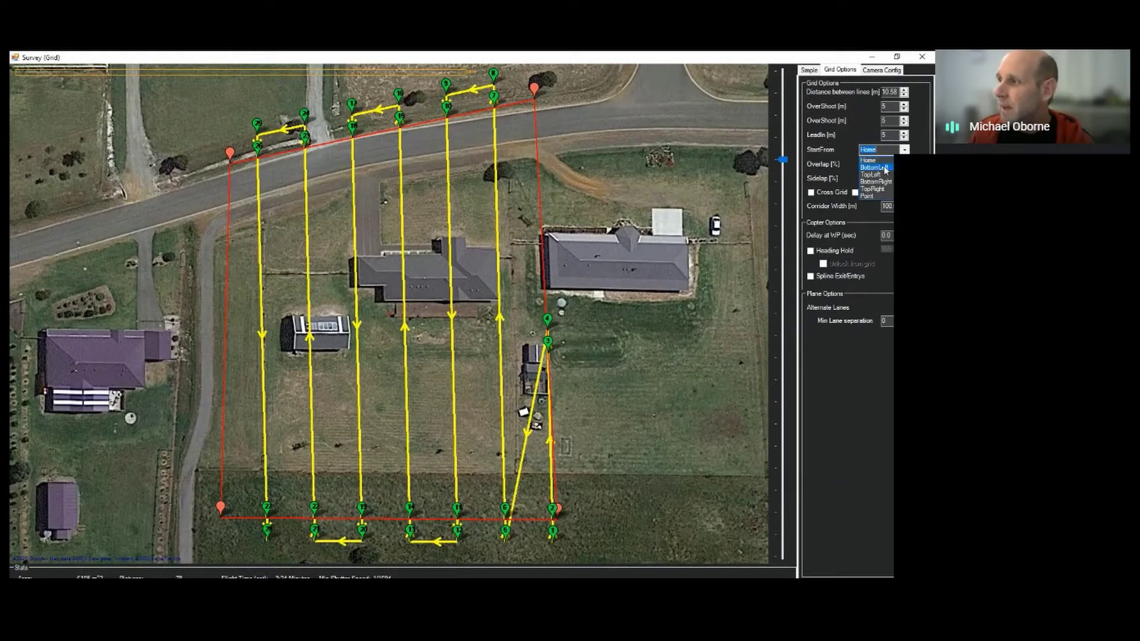
left_click(887, 160)
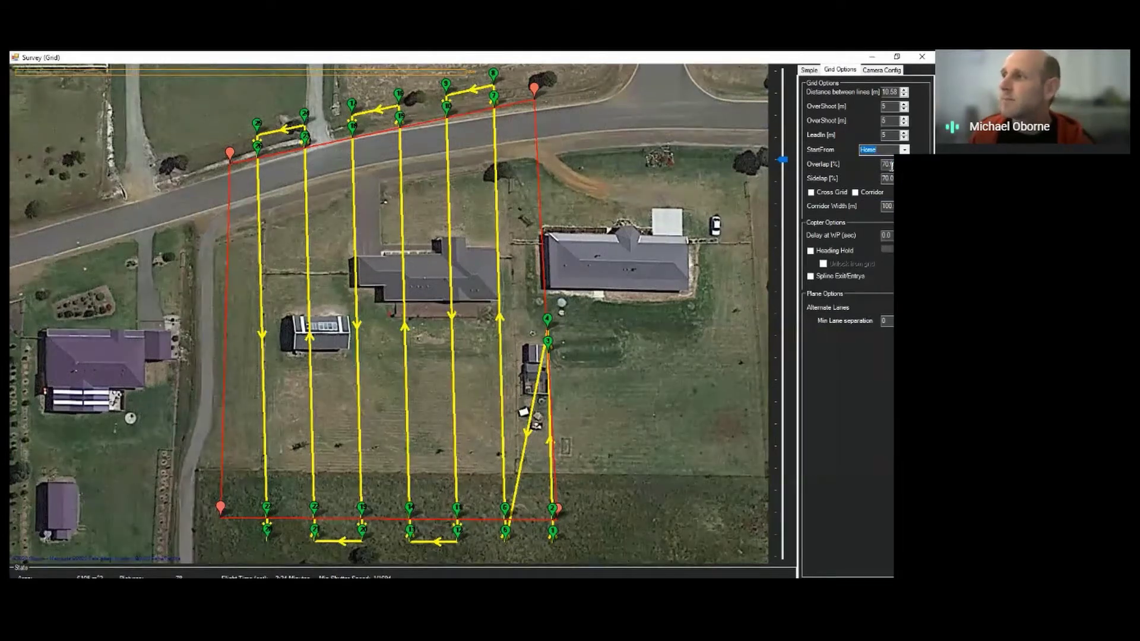
Show the camera footprints over the survey grid on the map.
left_click(813, 71)
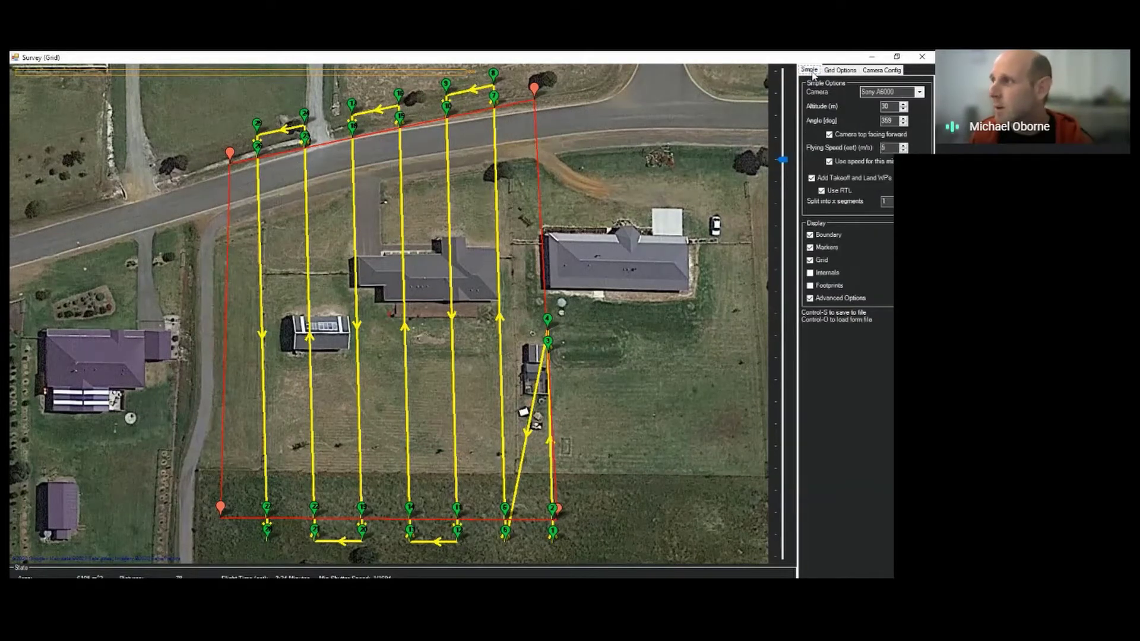
left_click(829, 288)
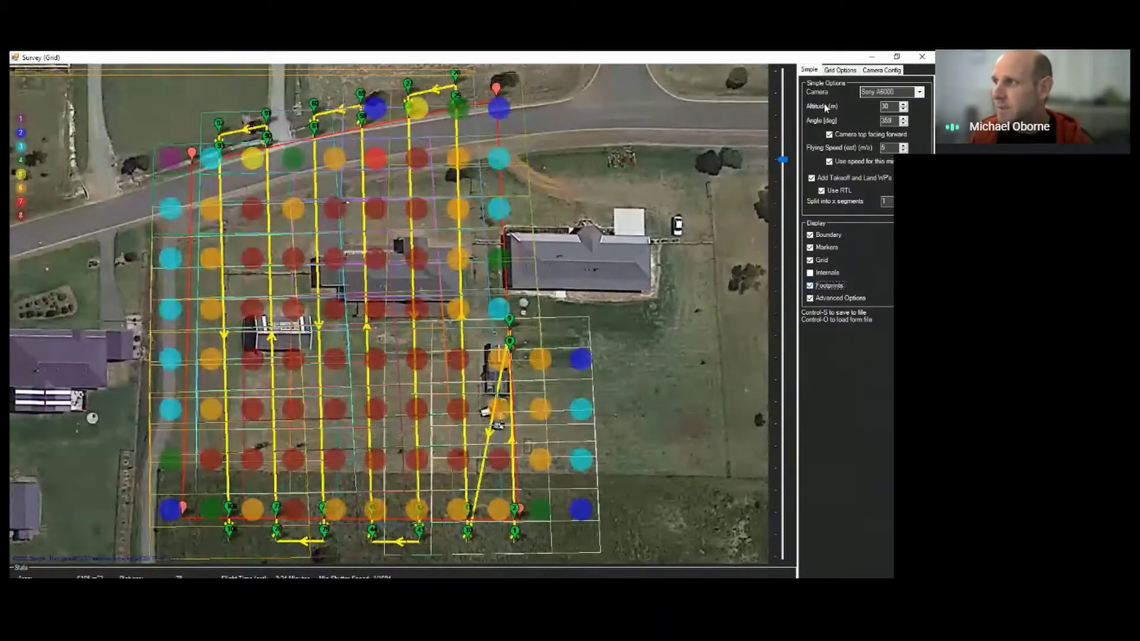
Set both the overlap and the sidelap of the survey grid to 0%.
left_click(841, 70)
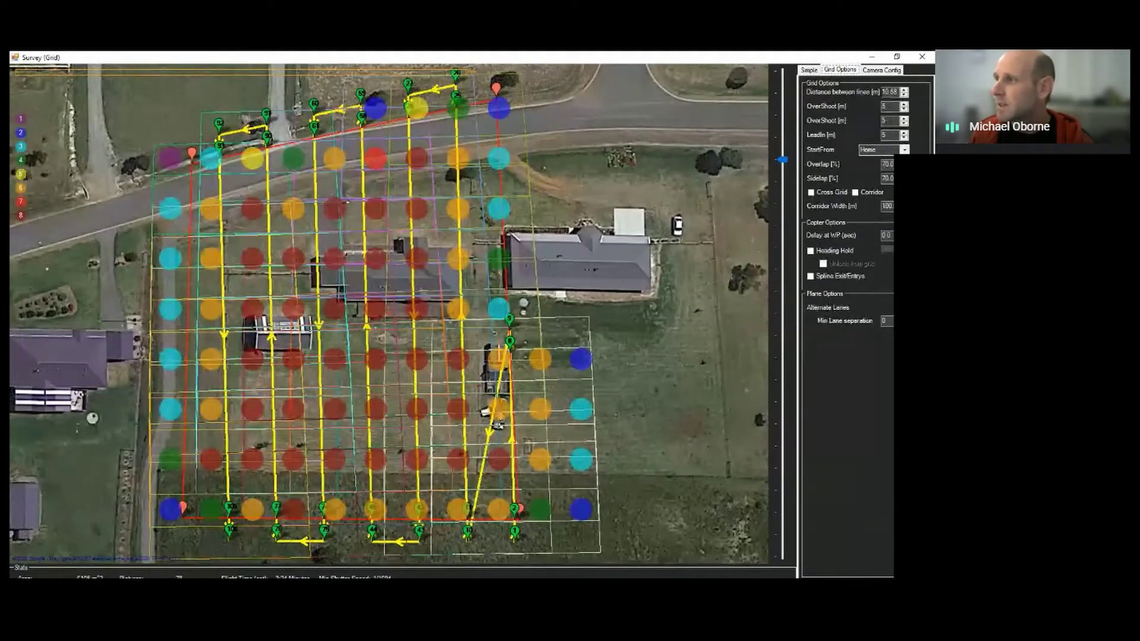
left_click_drag(894, 164, 854, 166)
type("0")
key("Tab")
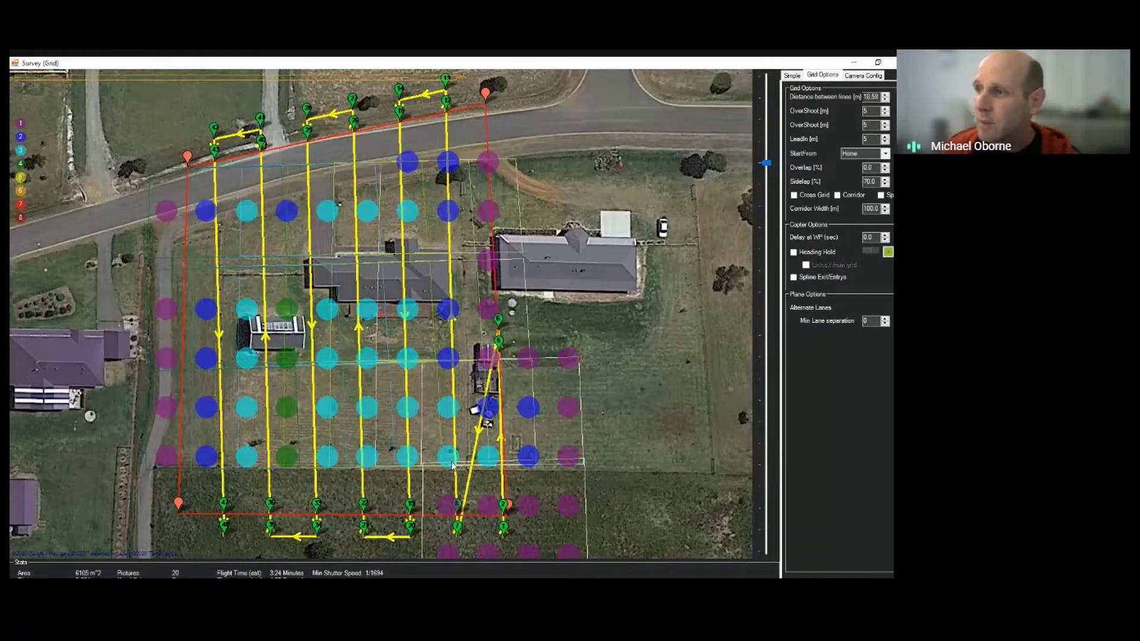
left_click(870, 182)
key("BackSpace")
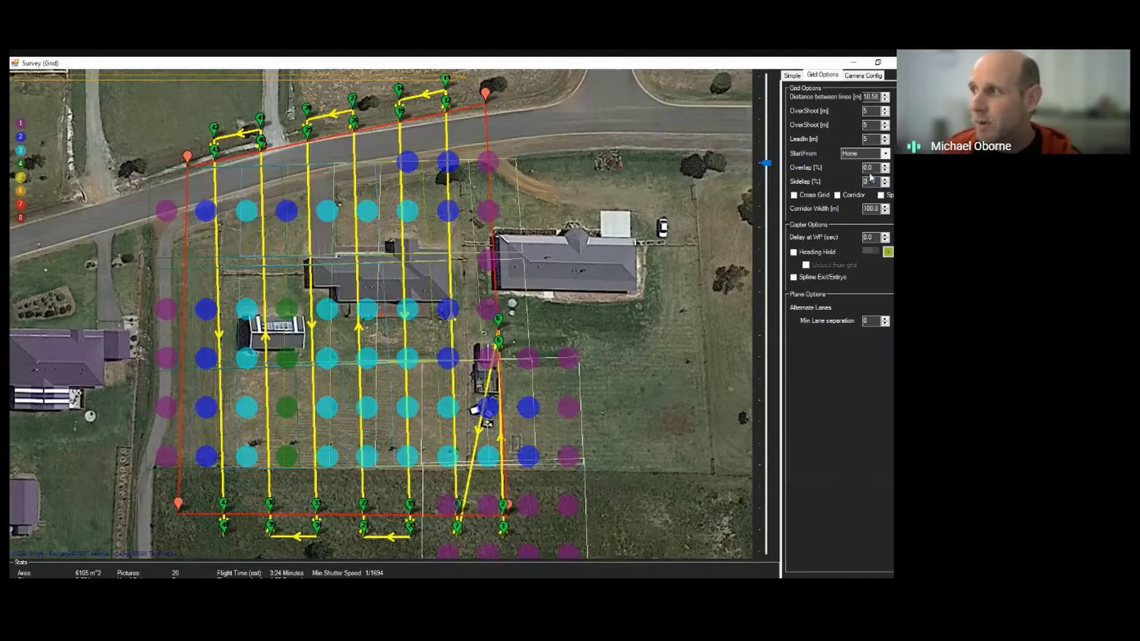
left_click(873, 169)
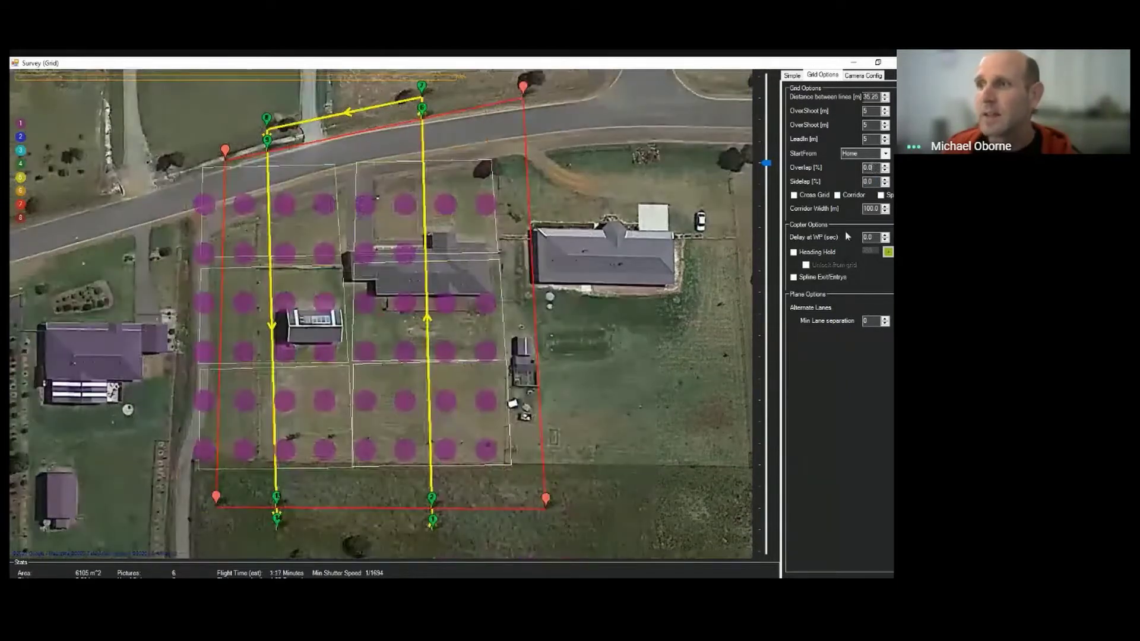
Set the overlap to 10% and apply it to the survey grid.
double_click(868, 168)
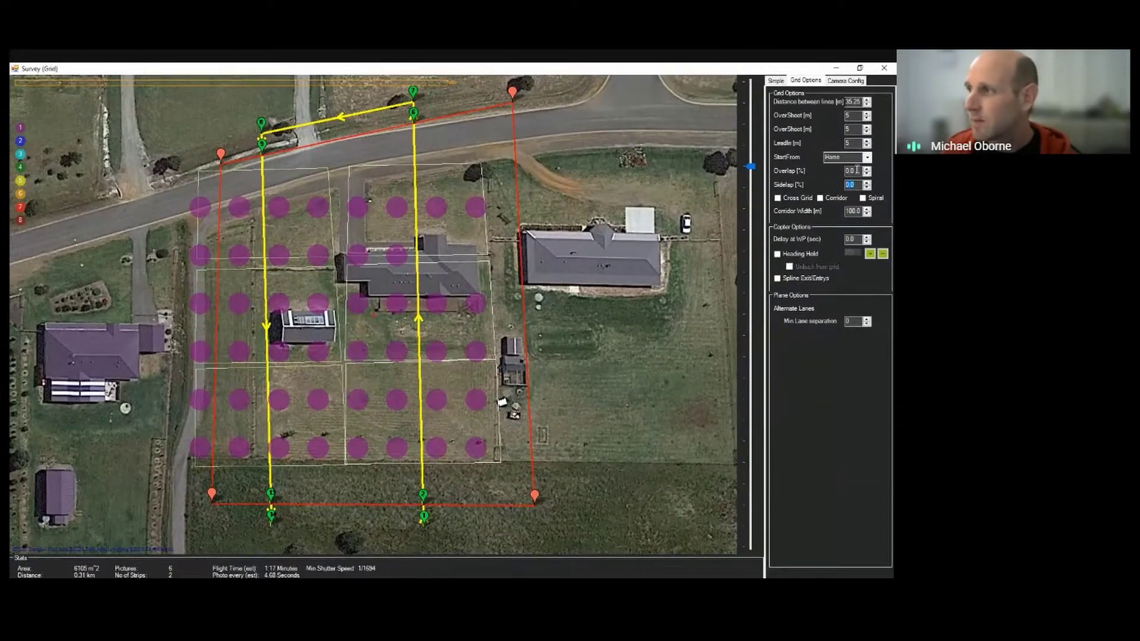
type("10")
left_click(858, 185)
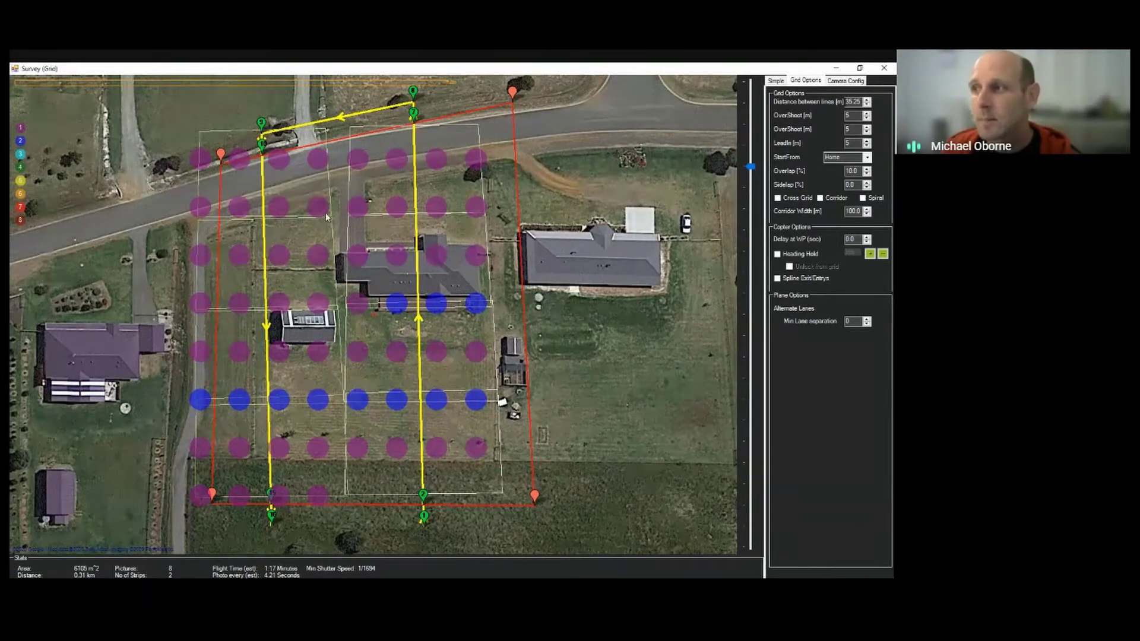
Set both the overlap and the sidelap of the survey grid to 70%.
left_click_drag(859, 170, 830, 172)
type("70")
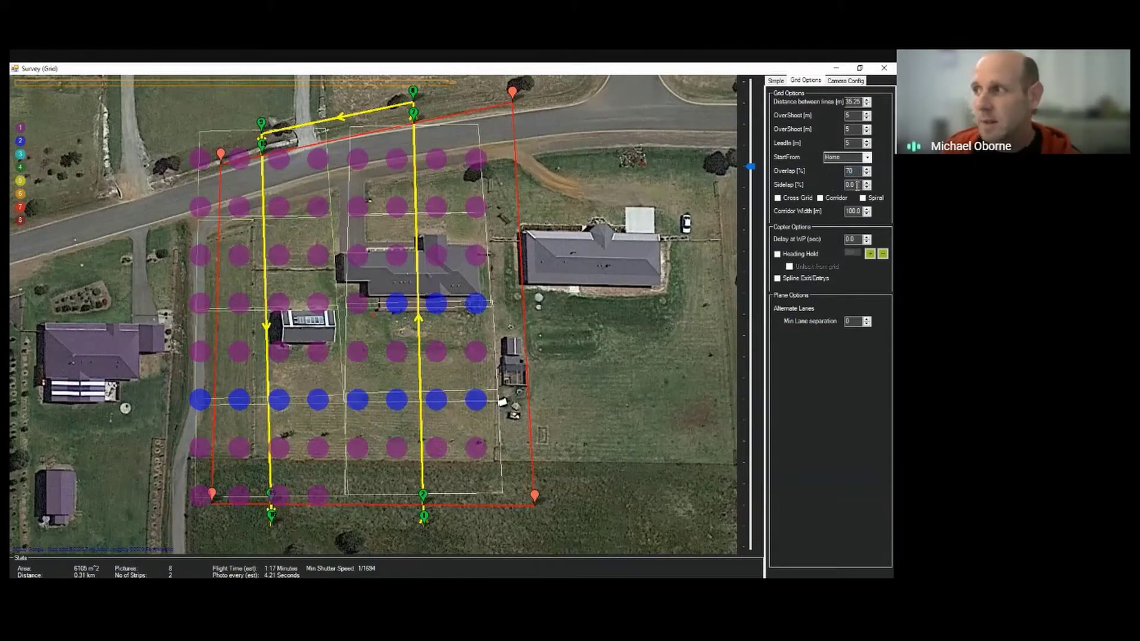
left_click(856, 186)
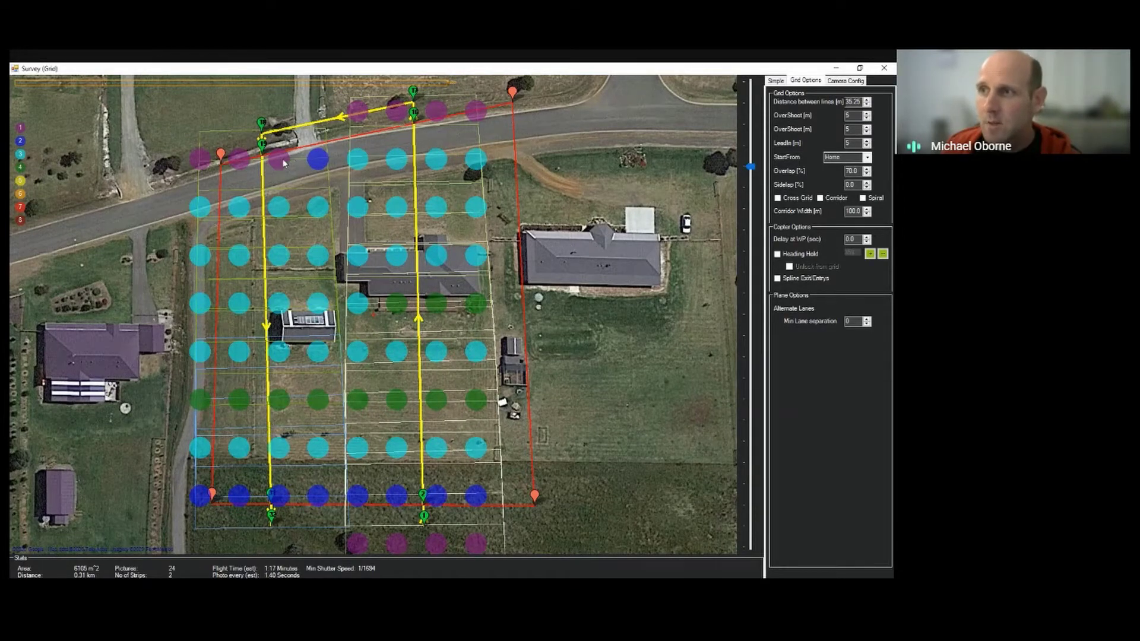
double_click(853, 185)
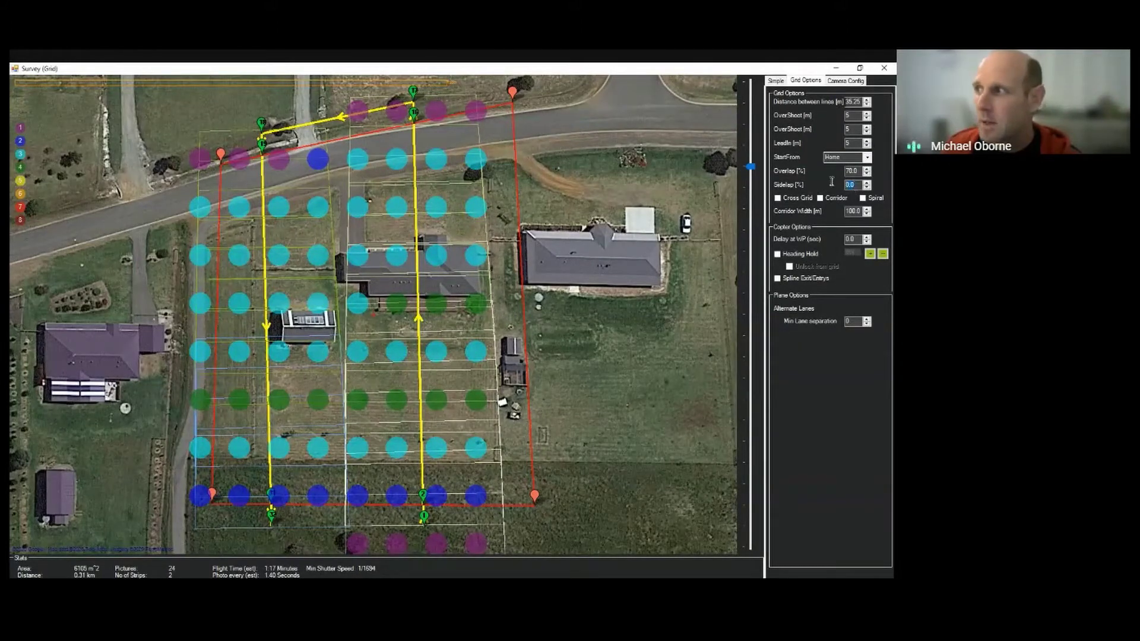
type("70")
left_click(855, 171)
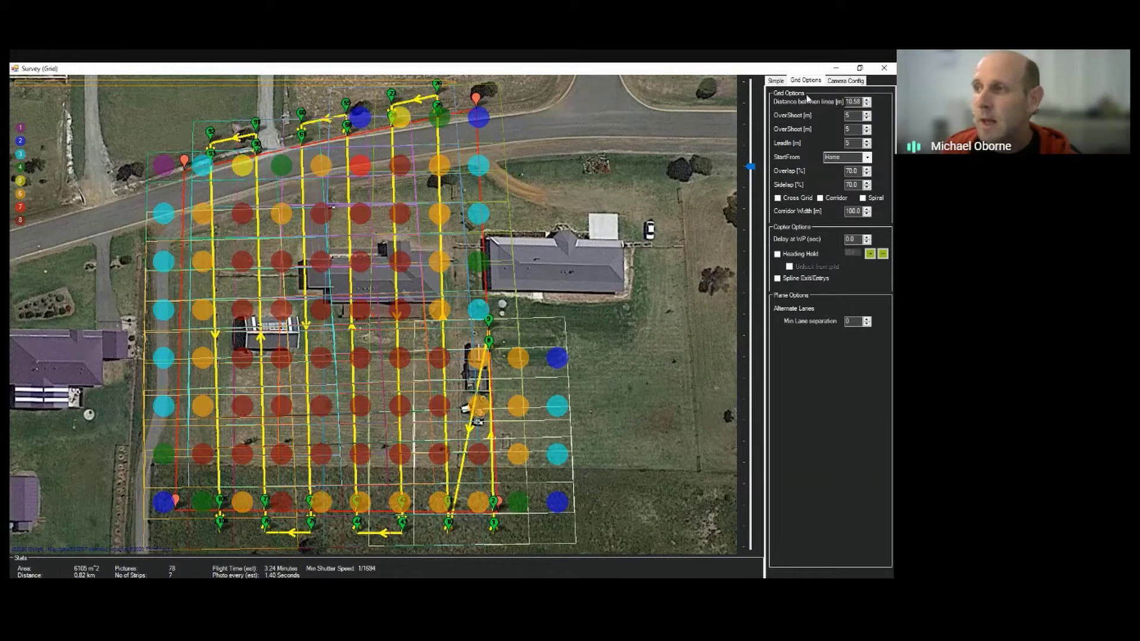
Try narrower and wider distances between the survey lines, including 9.58 m.
left_click(776, 80)
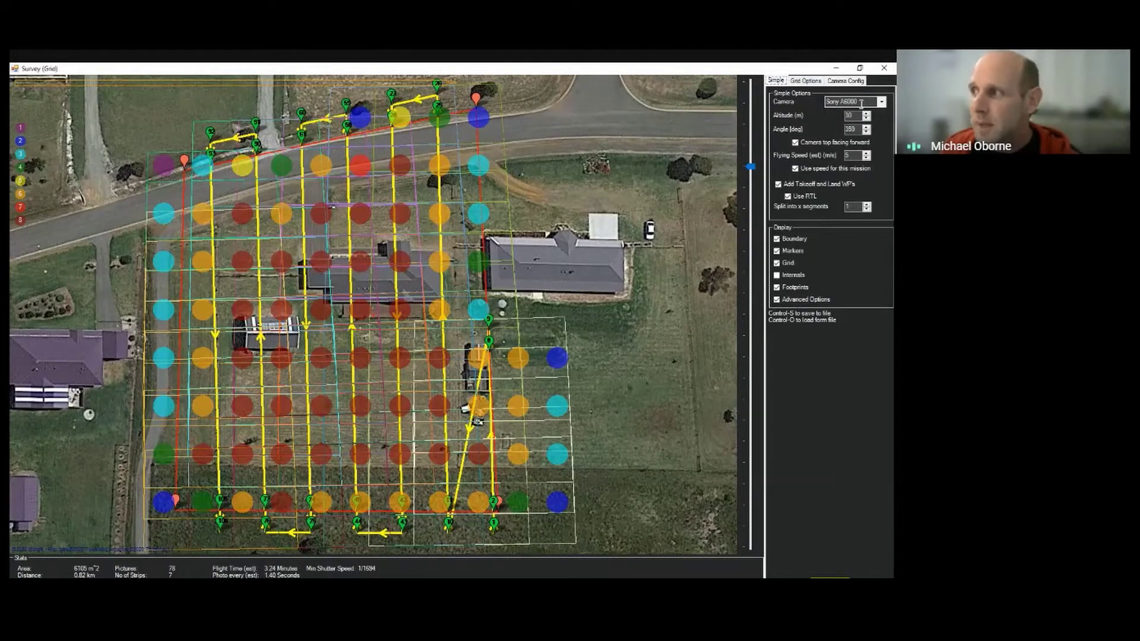
left_click(810, 83)
left_click(868, 105)
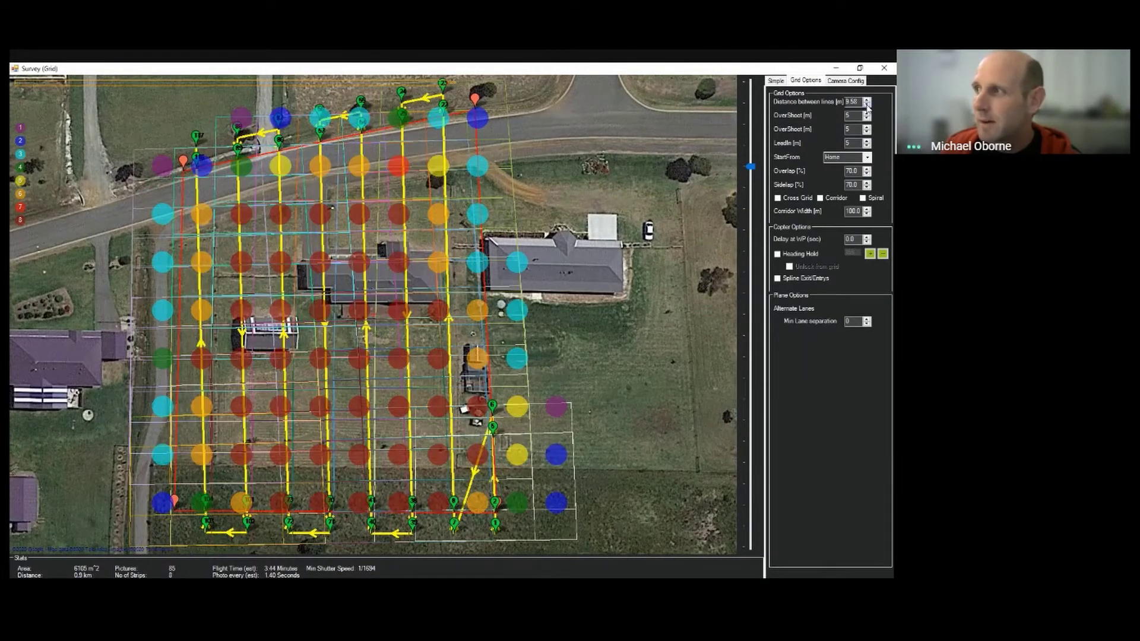
left_click(867, 100)
left_click(867, 101)
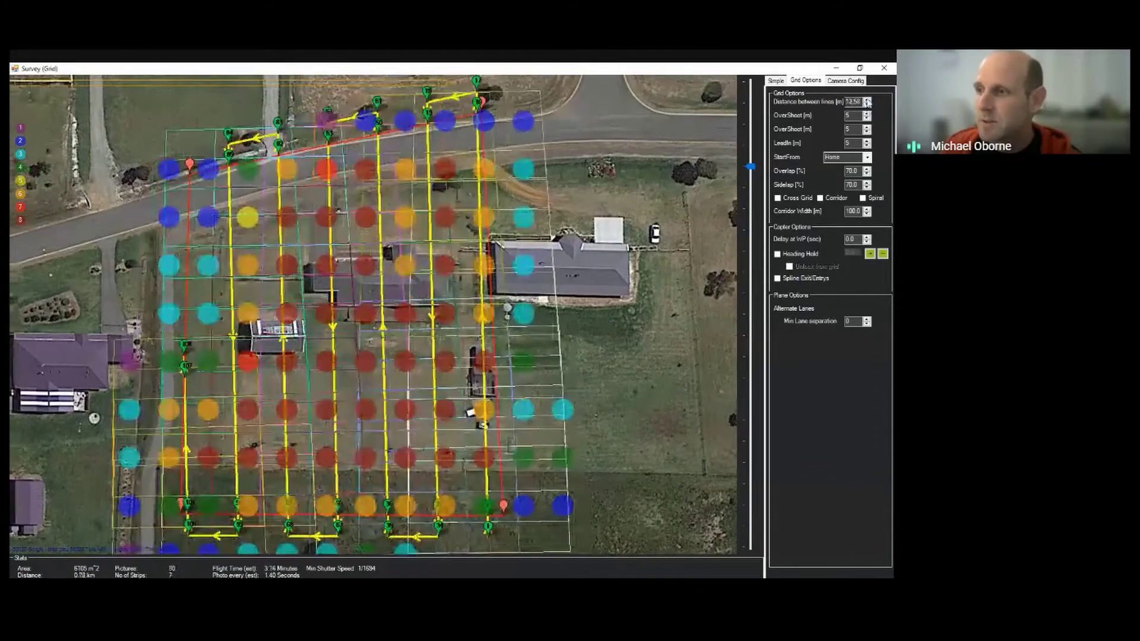
left_click(867, 100)
left_click(867, 106)
left_click(867, 106)
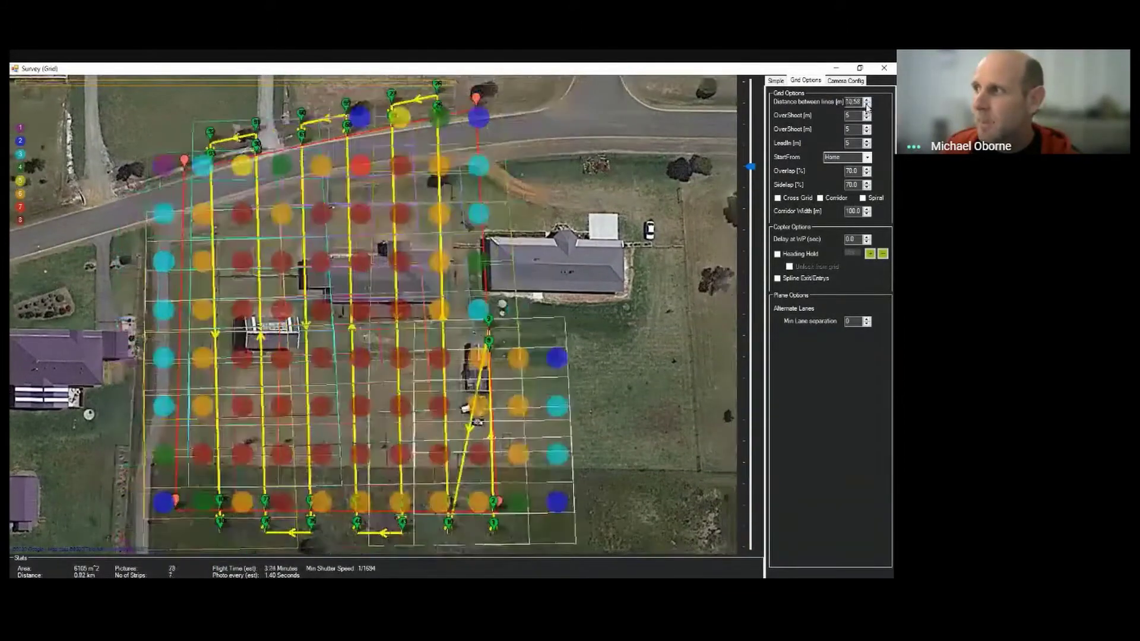
left_click(867, 106)
Reselect the Sony A6000 as the survey camera to recalculate the line spacing.
left_click(776, 80)
left_click(881, 102)
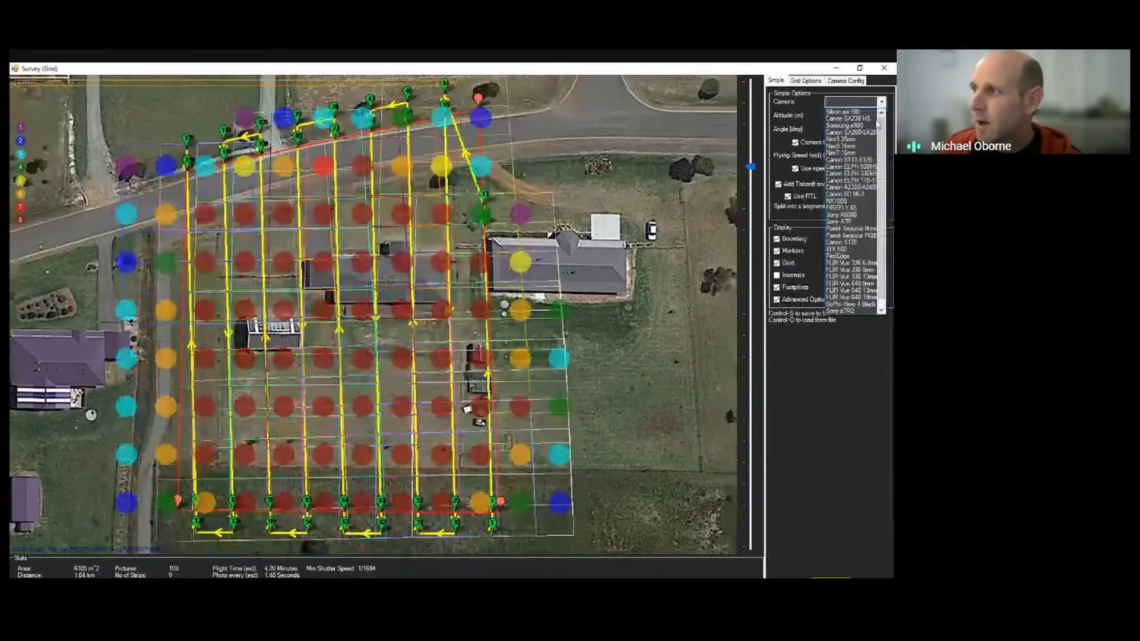
left_click(861, 216)
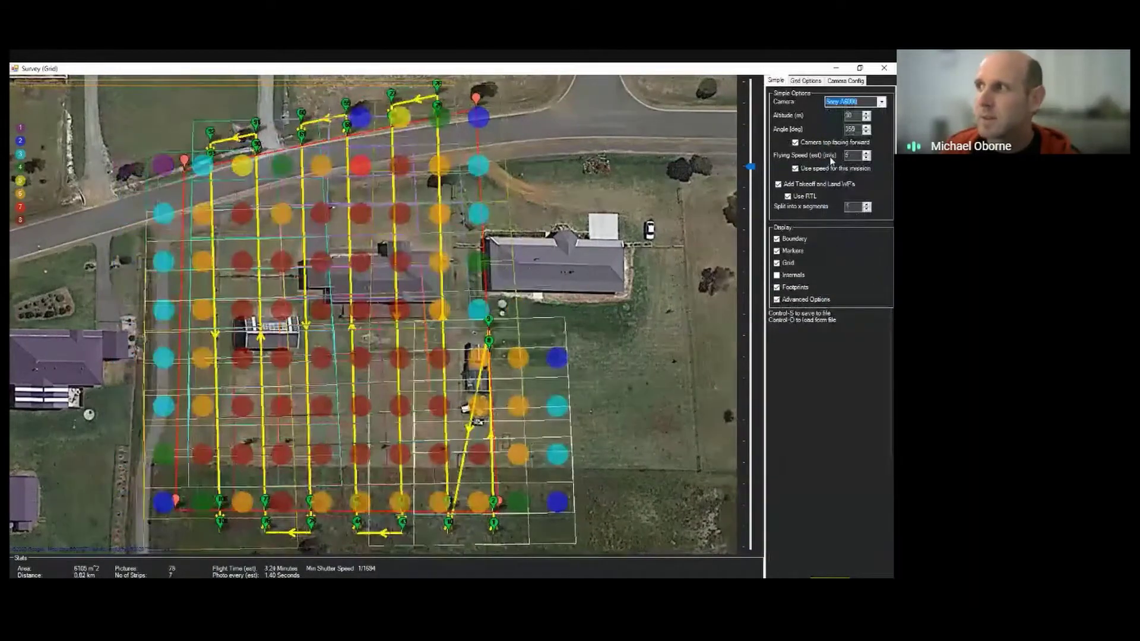
Enable the Cross Grid option for the survey and hide the camera footprints.
left_click(812, 81)
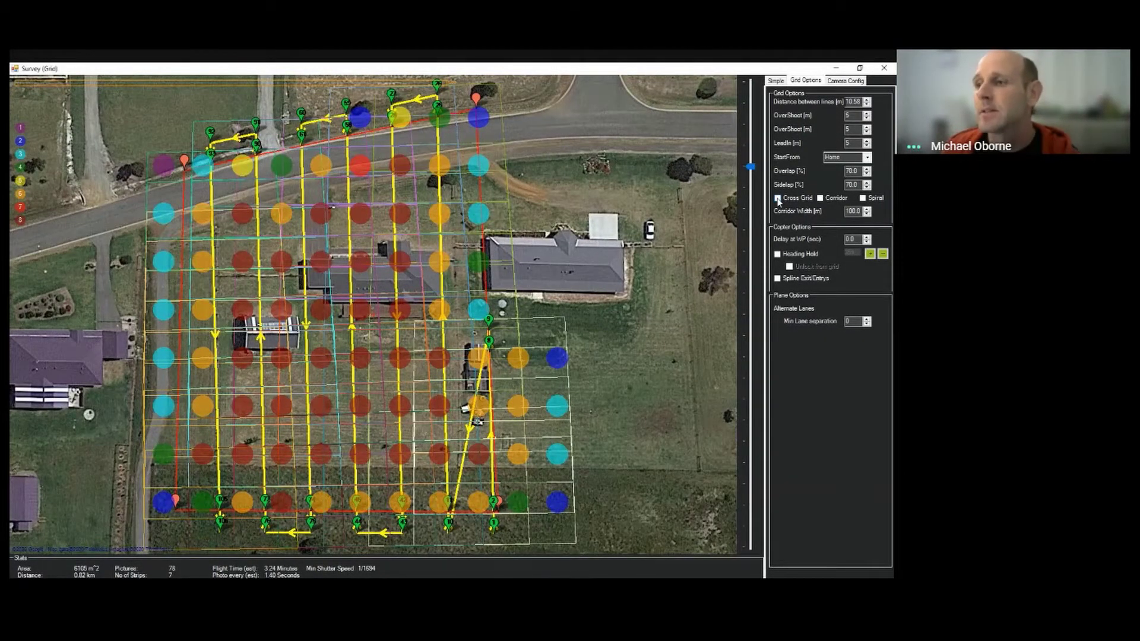
left_click(778, 199)
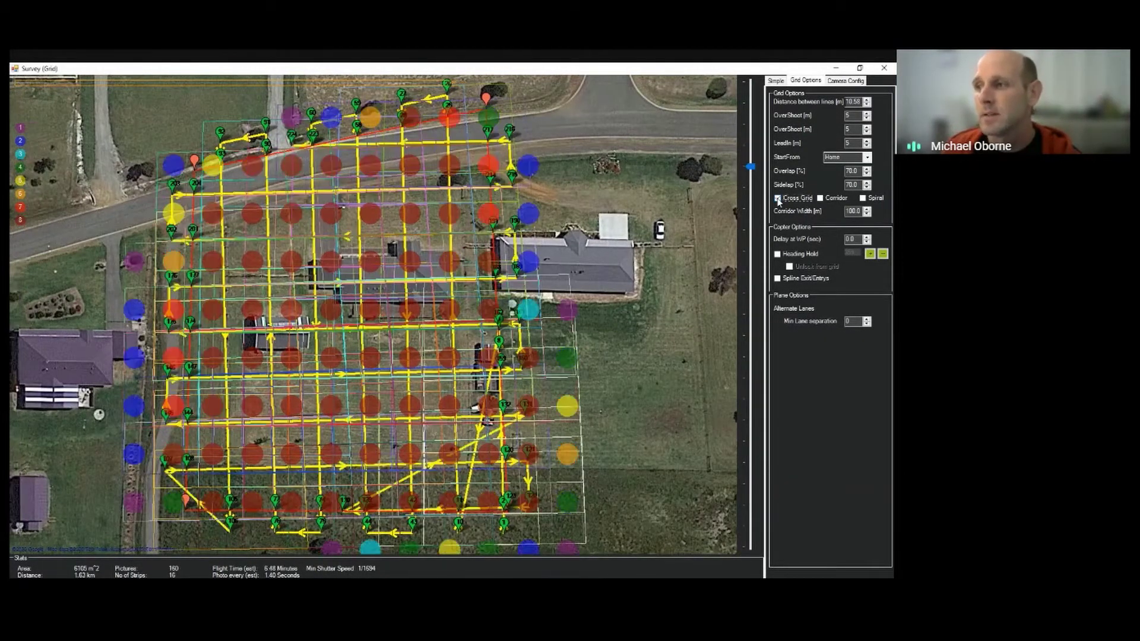
left_click(776, 81)
left_click(777, 288)
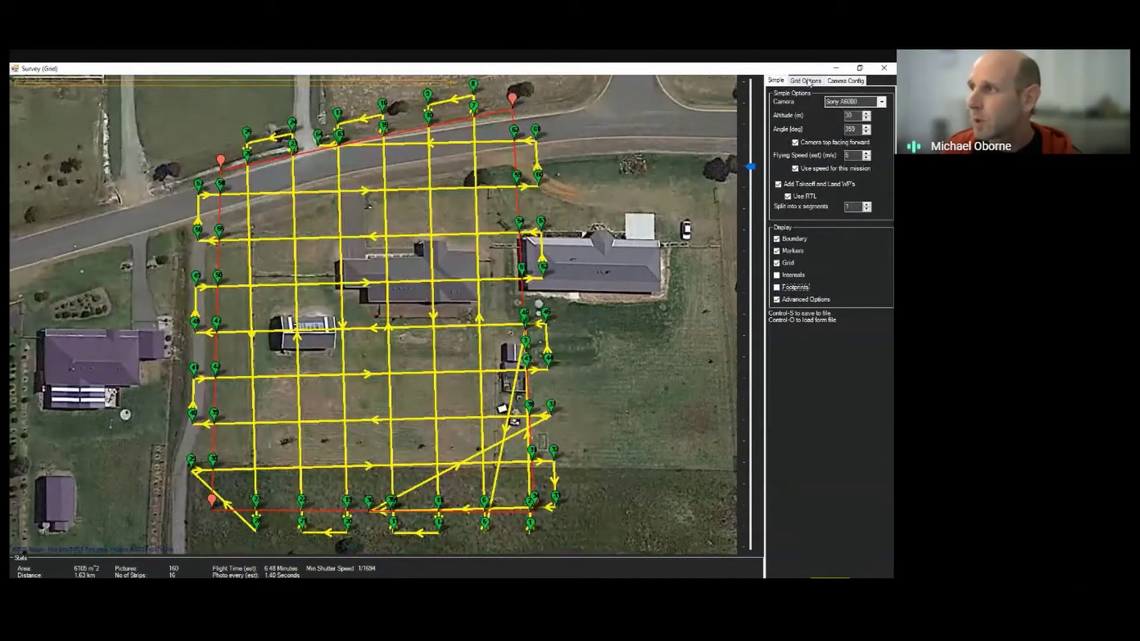
Switch Cross Grid off and on repeatedly to compare the single-direction and crossed flight paths, leaving it enabled.
left_click(808, 81)
left_click(780, 200)
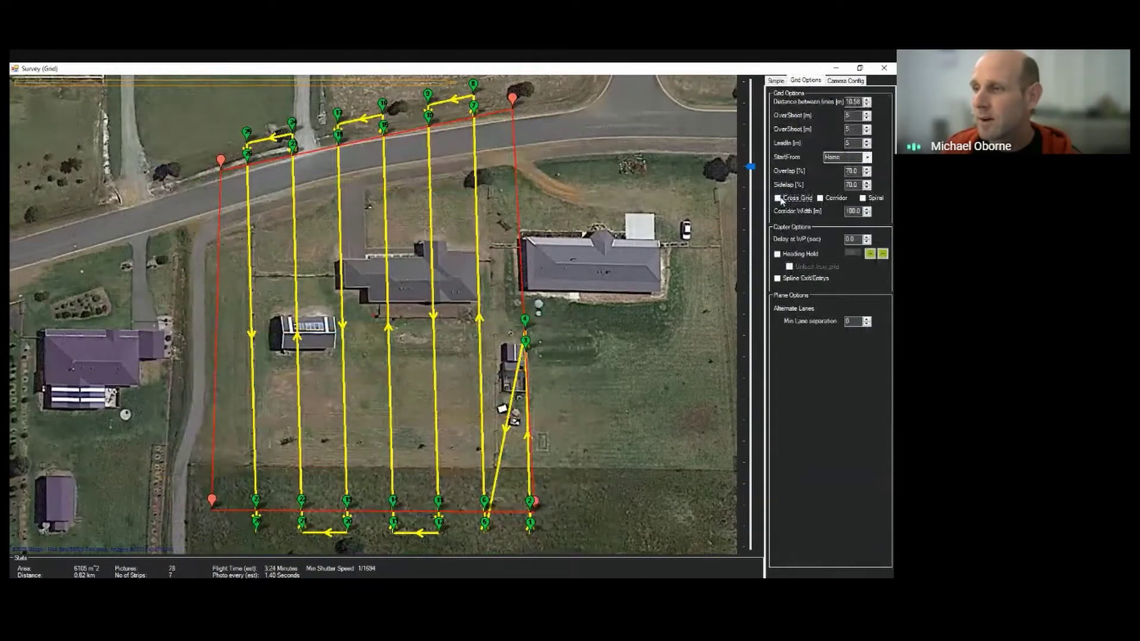
left_click(779, 198)
left_click(779, 198)
left_click(779, 199)
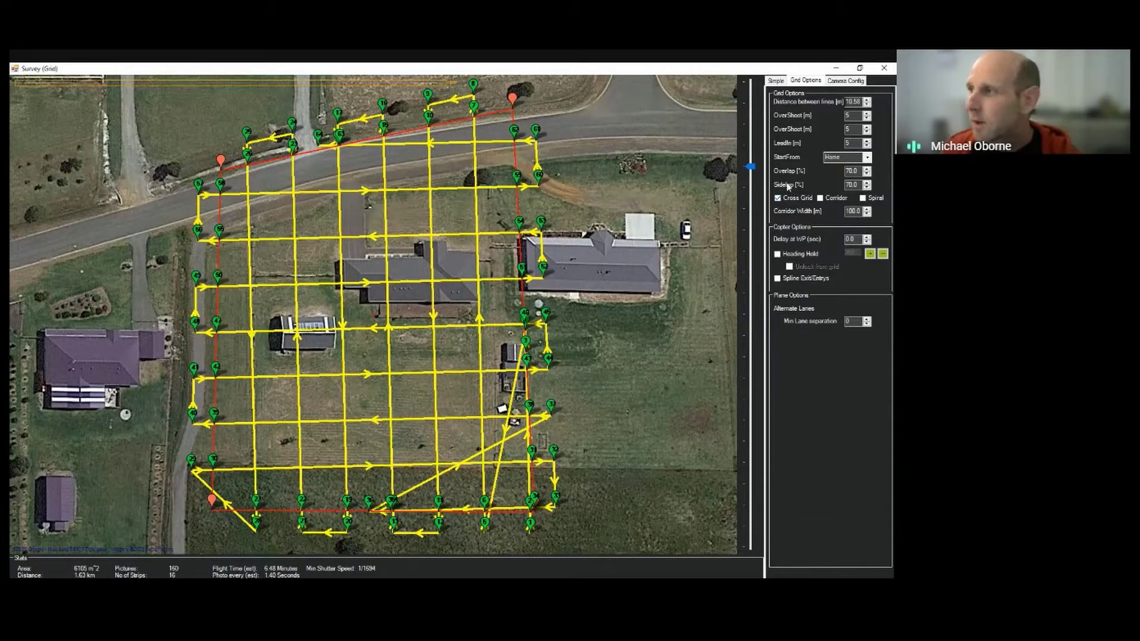
left_click(787, 200)
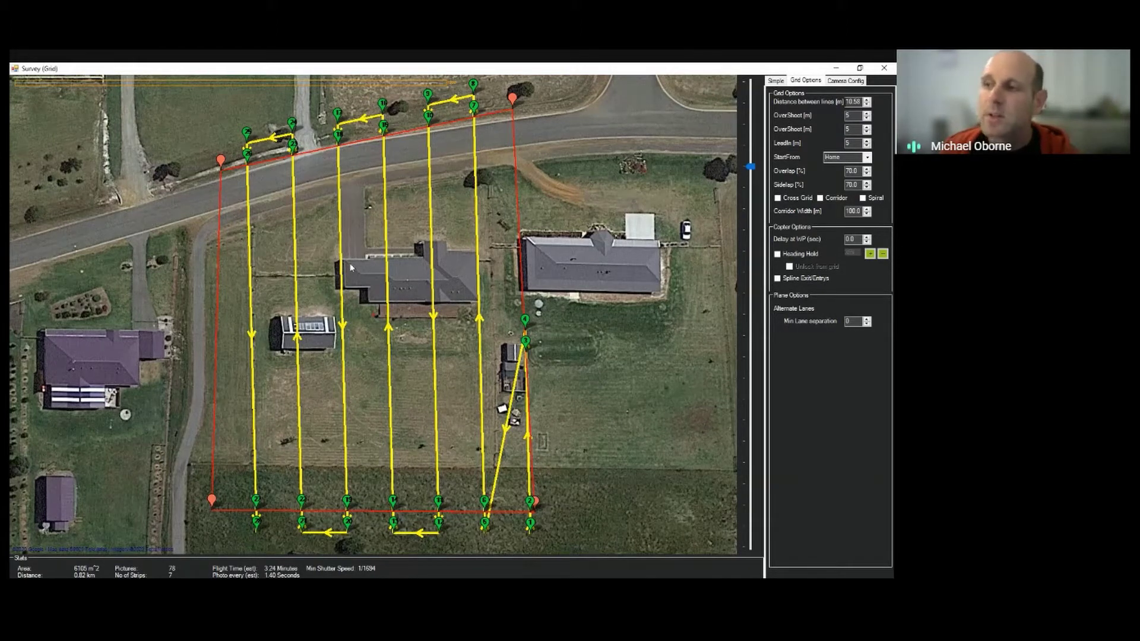
left_click(793, 200)
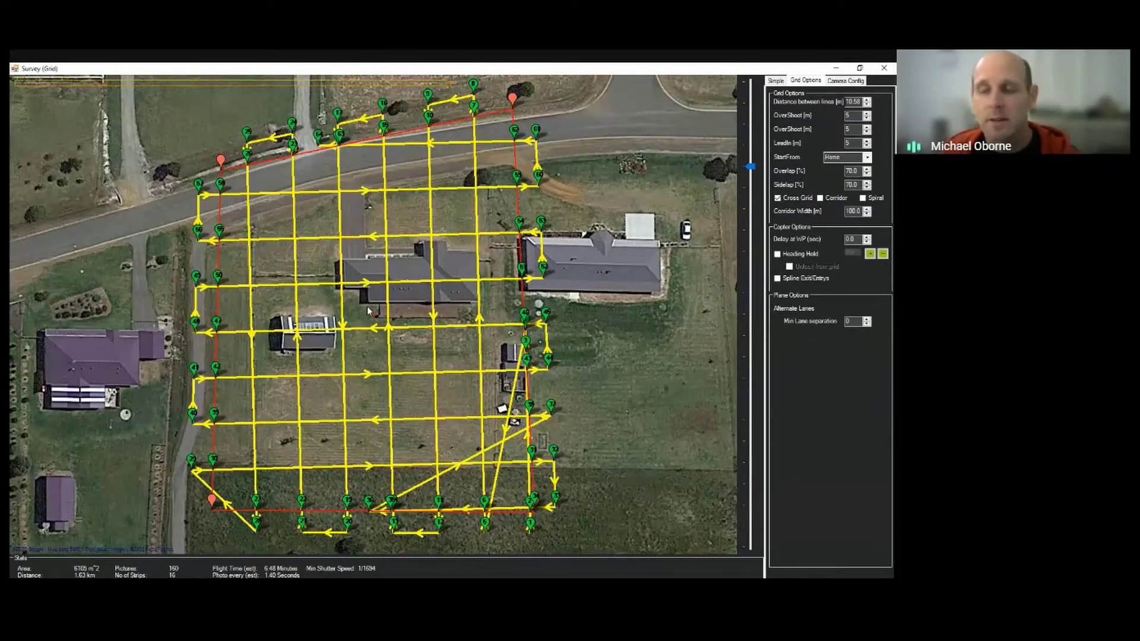
Show the camera footprints again and turn off Cross Grid to compare the image coverage.
left_click(779, 81)
left_click(790, 289)
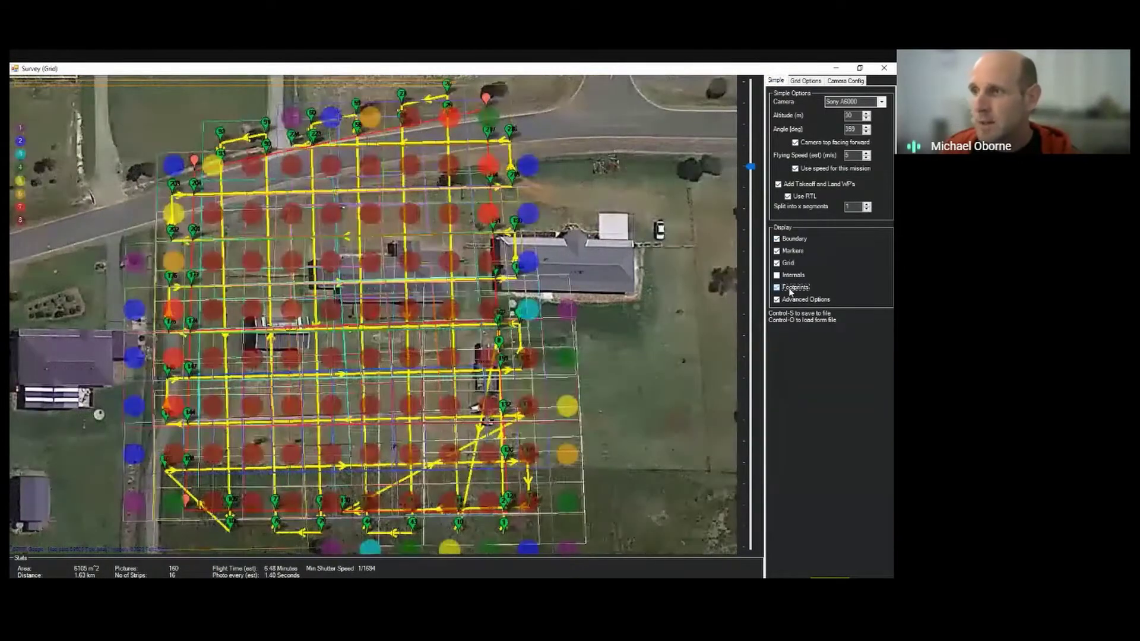
left_click(803, 82)
left_click(793, 199)
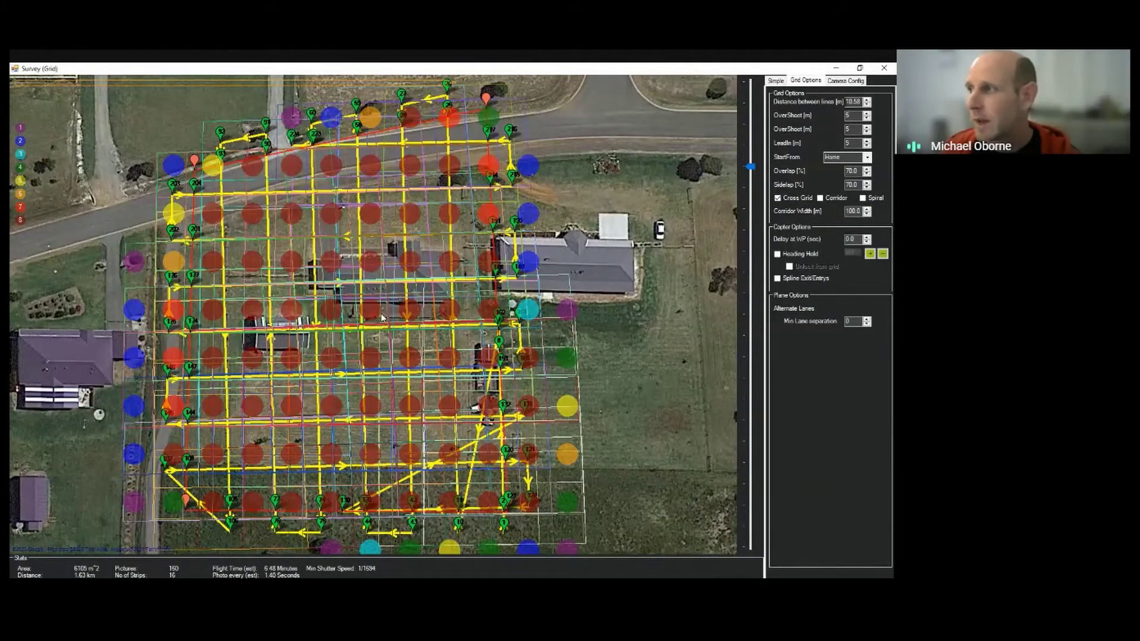
left_click(791, 202)
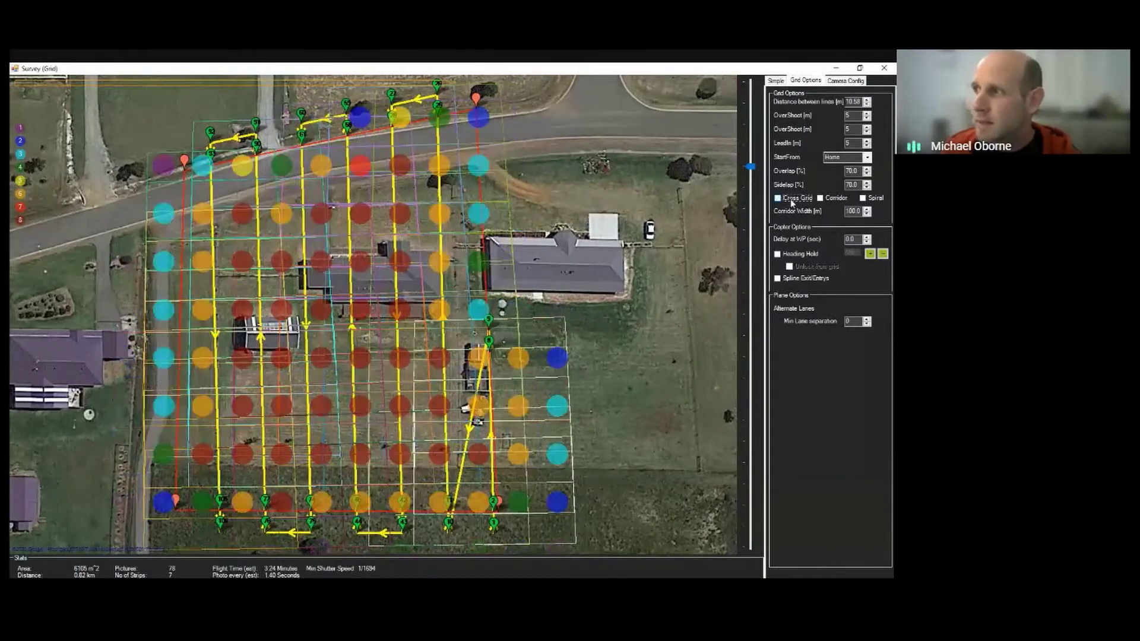
Hide the camera footprints on the survey map.
left_click(776, 81)
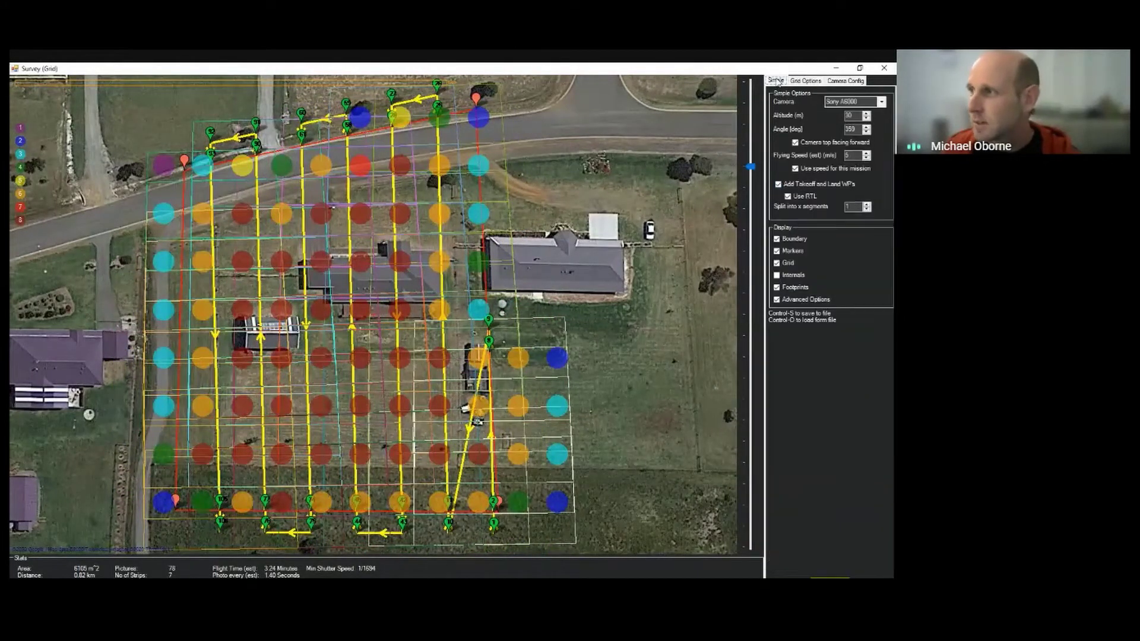
left_click(777, 289)
Preview the Corridor pattern for the survey area and close the Survey (Grid) window without accepting it.
left_click(806, 82)
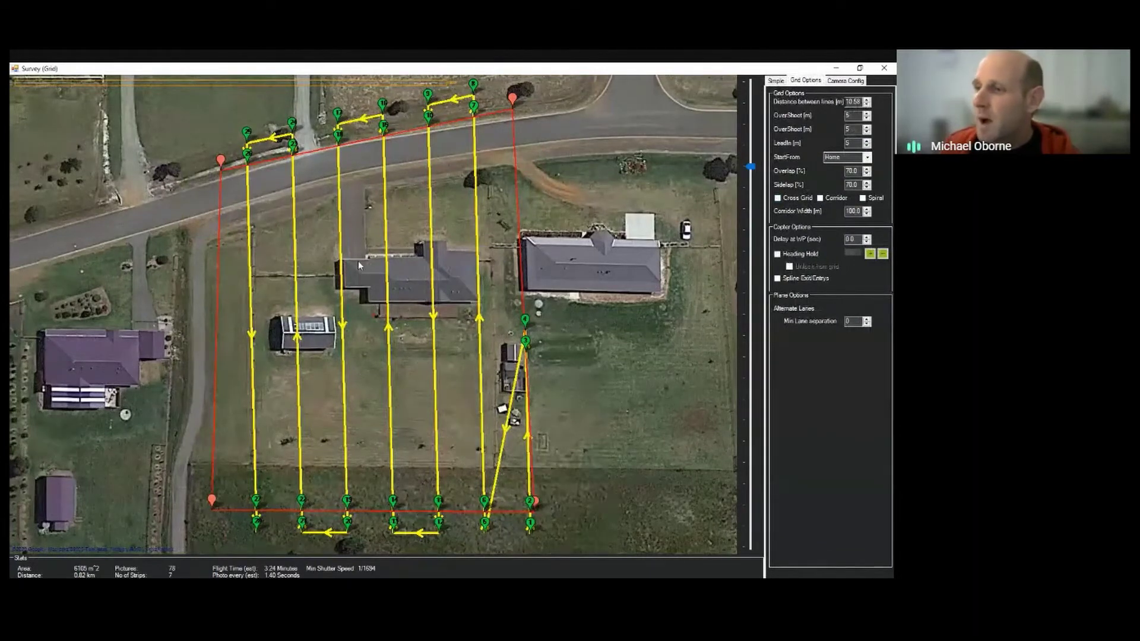
left_click(827, 198)
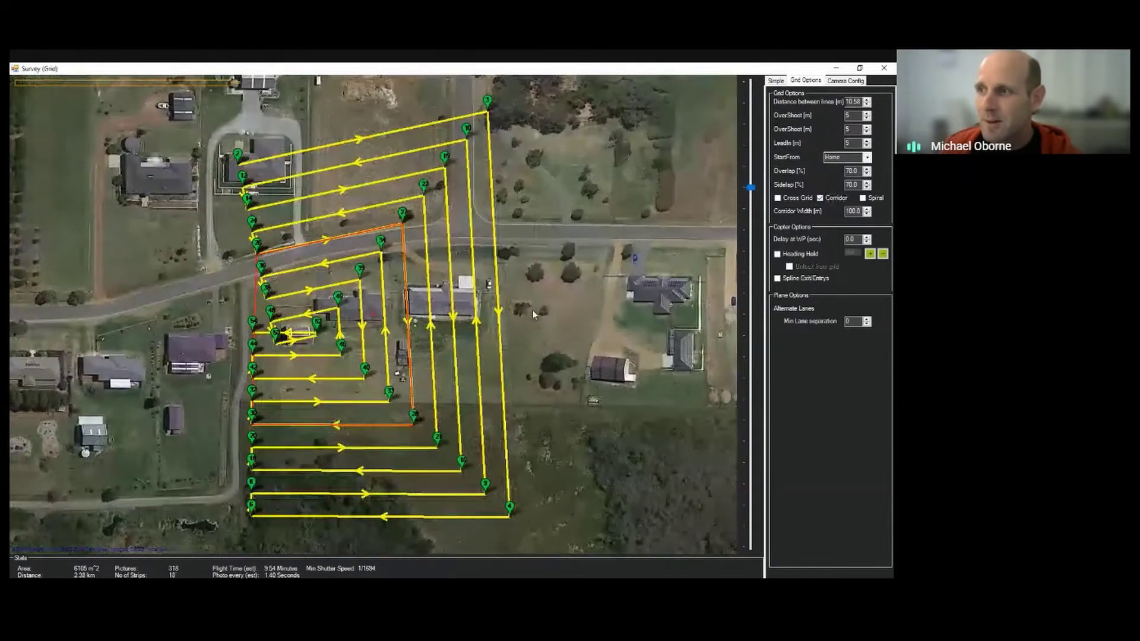
left_click(885, 70)
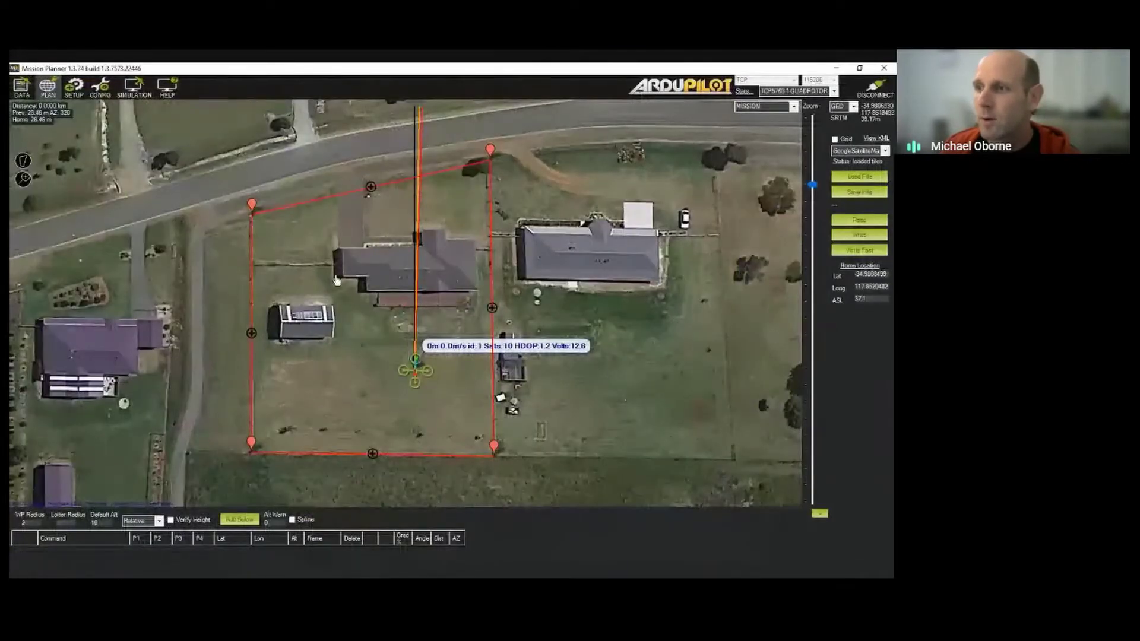
Clear the existing four-point survey polygon from the plan map.
left_click(19, 166)
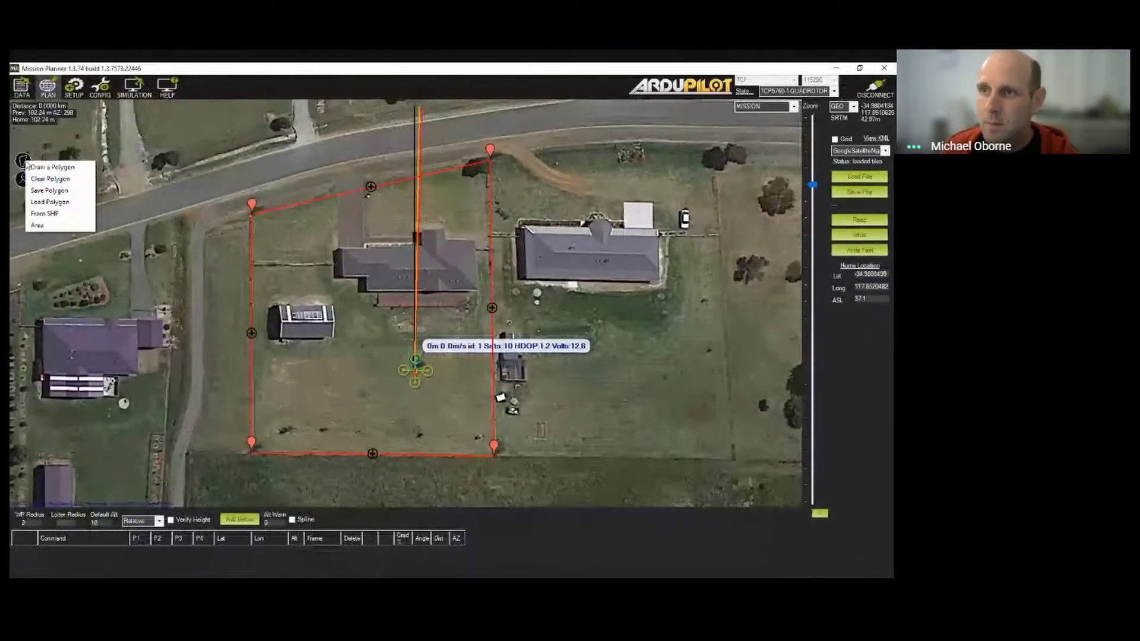
left_click(56, 180)
scroll(416, 333, "down", 3)
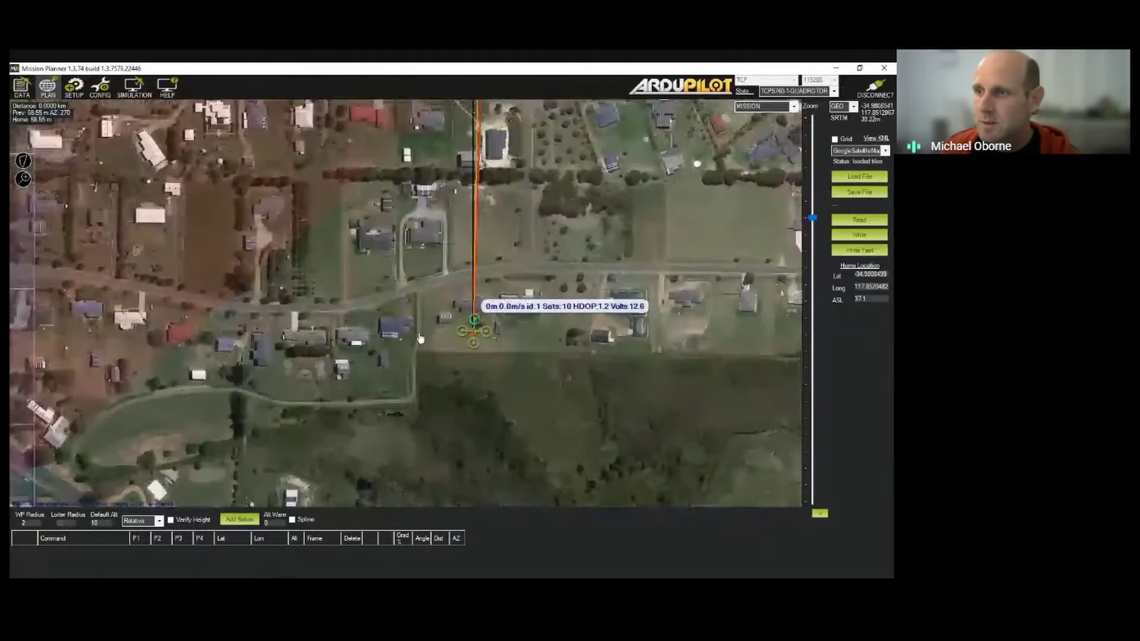
left_click_drag(235, 316, 428, 341)
Draw a new polygon whose points follow the curving east-west road from its western junction to the junction east of the drone.
left_click(23, 160)
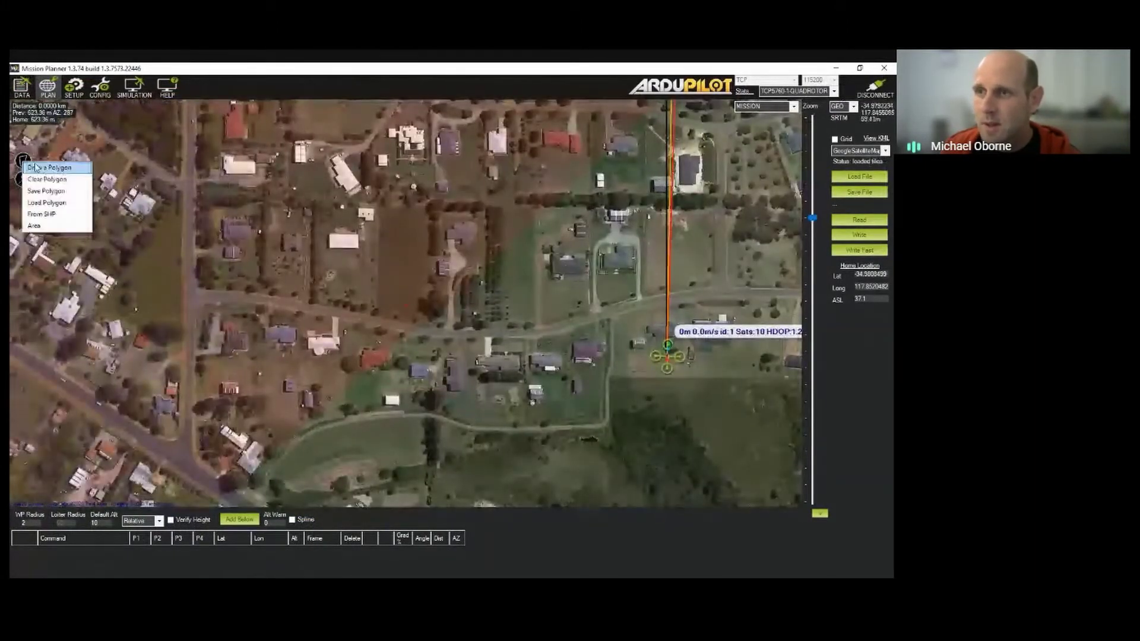
left_click(47, 168)
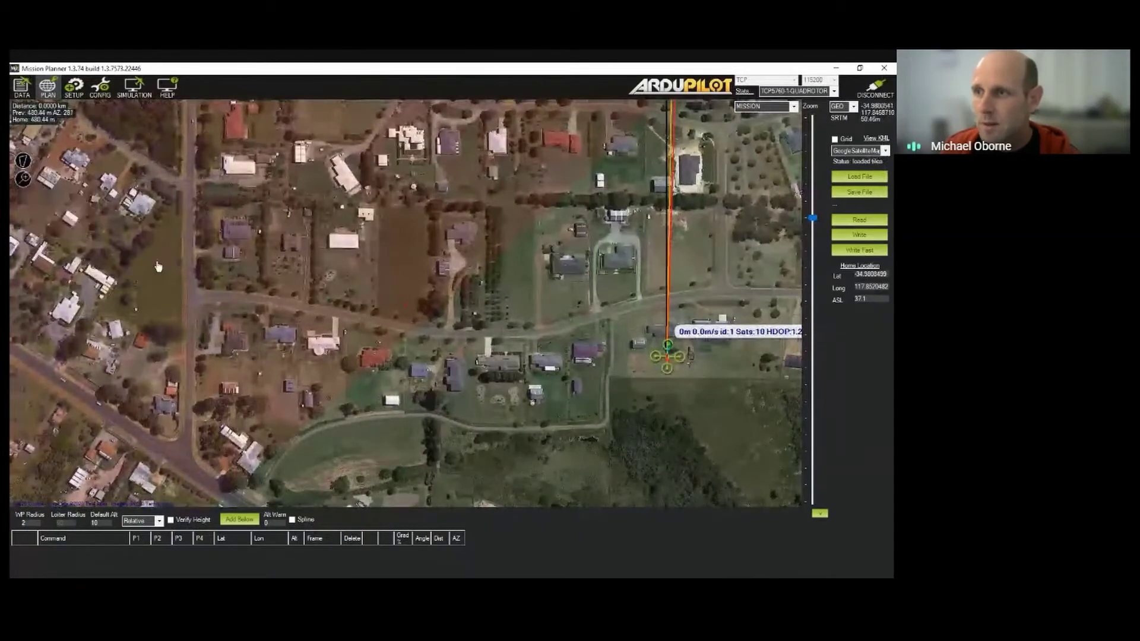
left_click(193, 298)
left_click(263, 298)
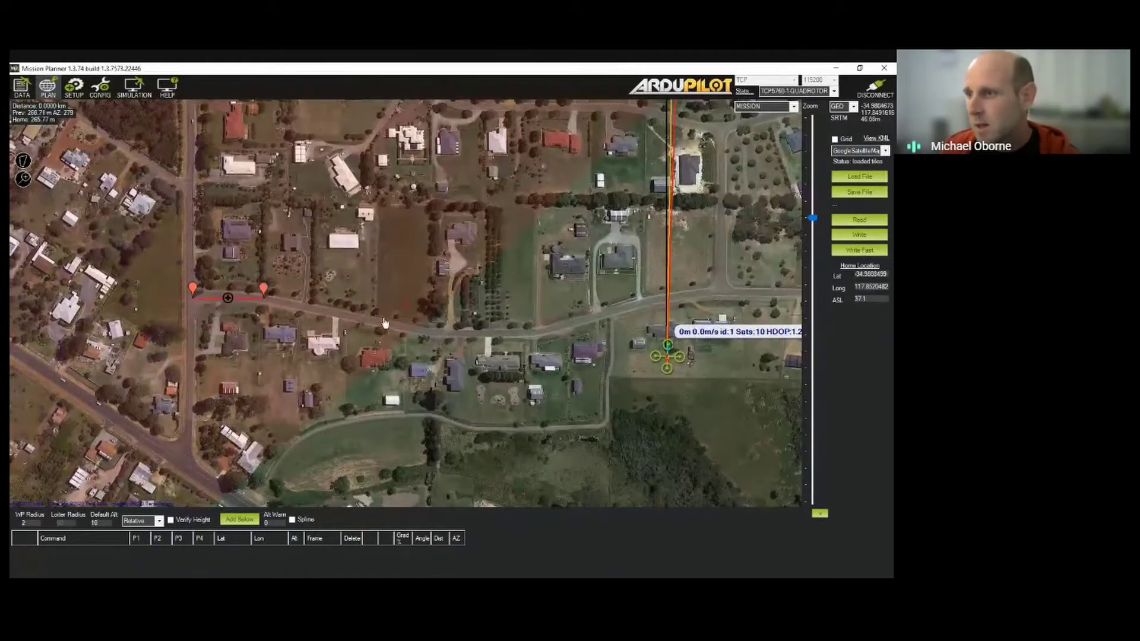
left_click(418, 324)
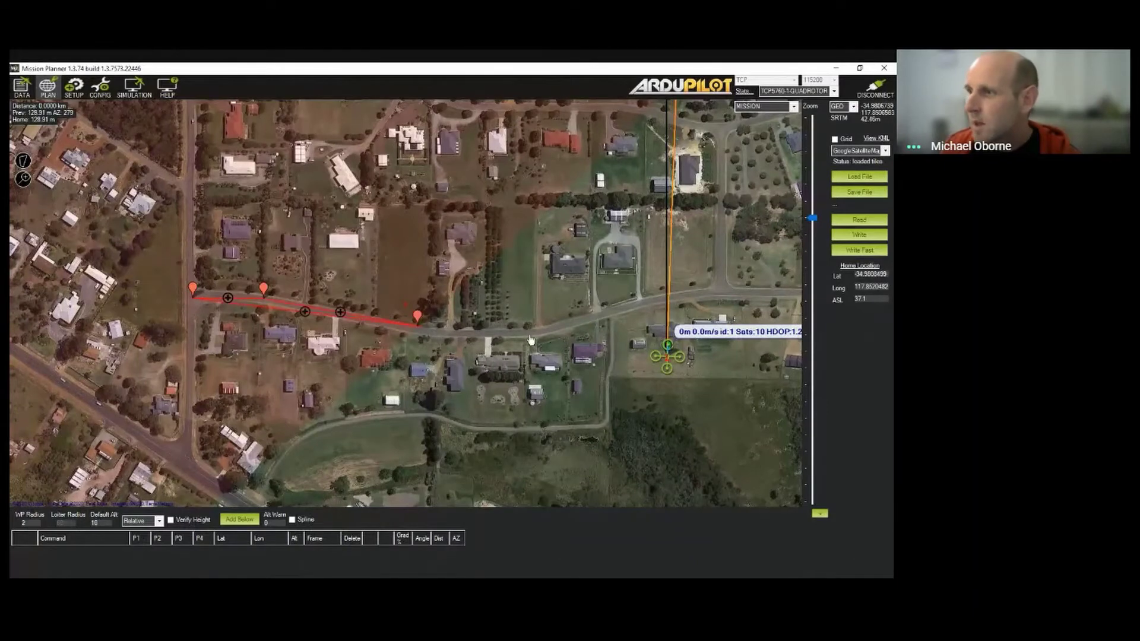
left_click(530, 335)
left_click(645, 297)
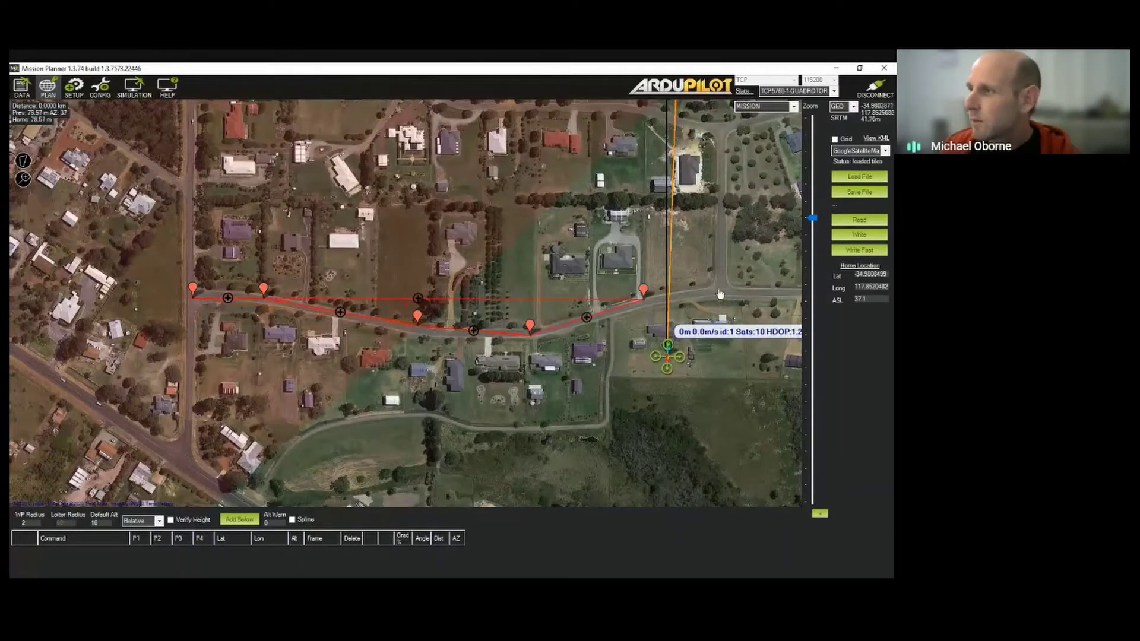
left_click(720, 288)
Extend the polygon north along the side road and back west along the upper road to its end.
left_click(726, 128)
left_click_drag(641, 117, 633, 254)
left_click(636, 251)
left_click(580, 239)
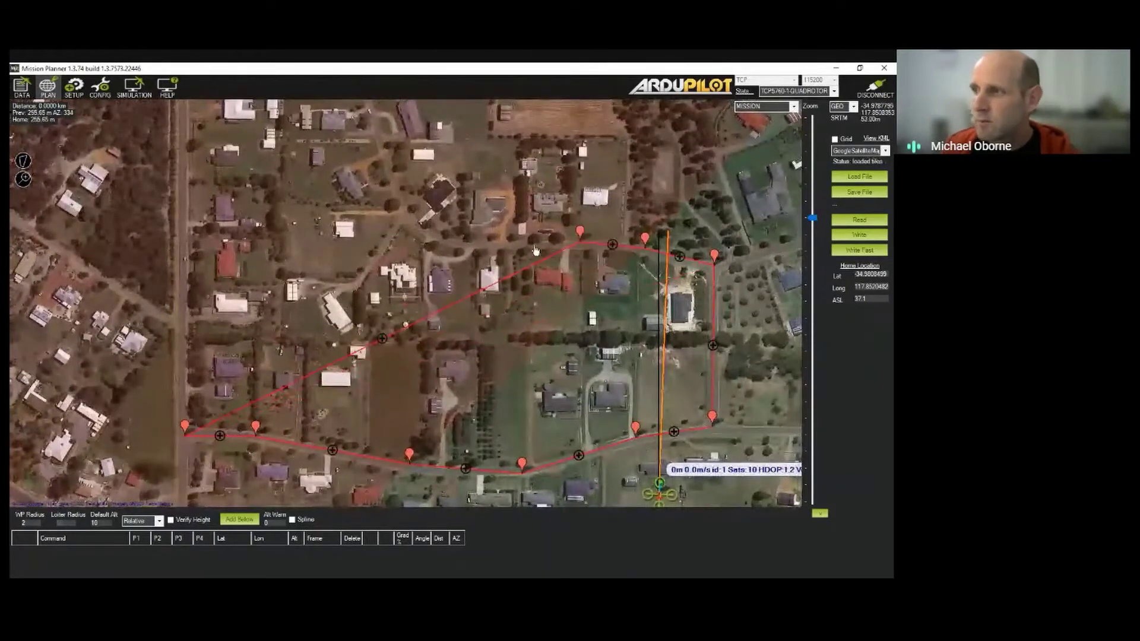
left_click(493, 240)
left_click(445, 237)
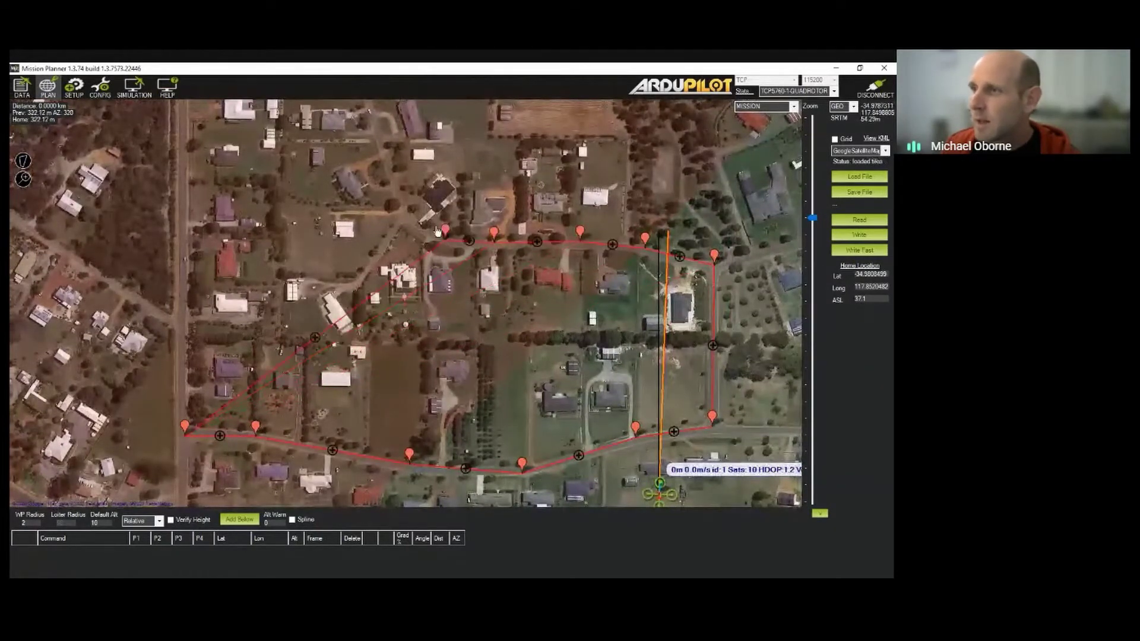
left_click(408, 212)
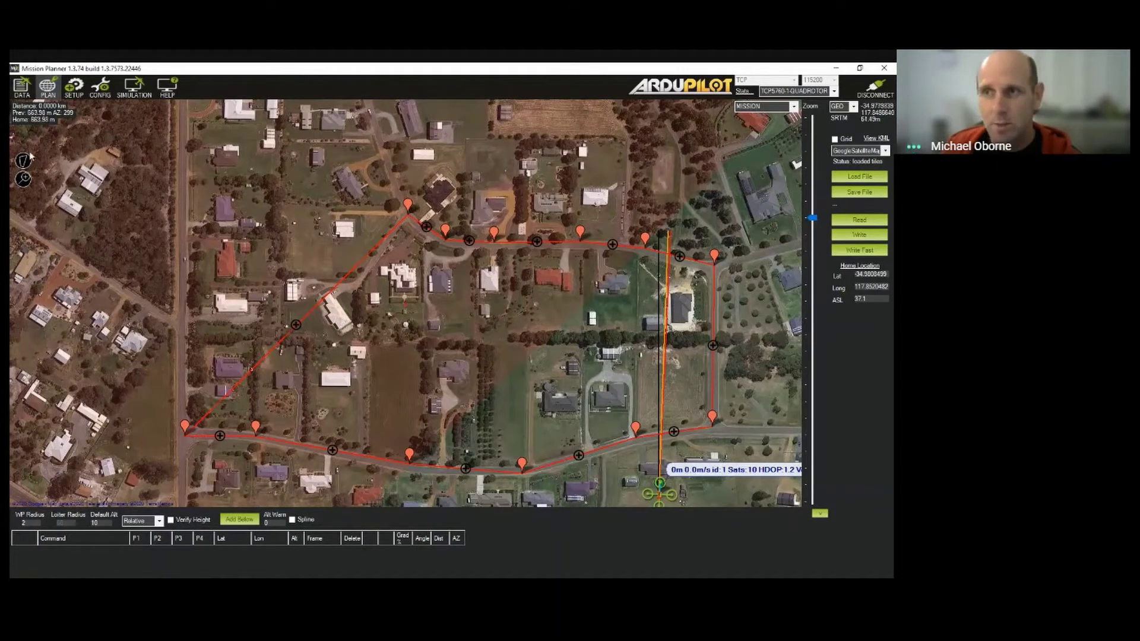
Open Survey (Grid) for the new road polygon and enable the Corridor pattern.
right_click(454, 300)
mouse_move(505, 451)
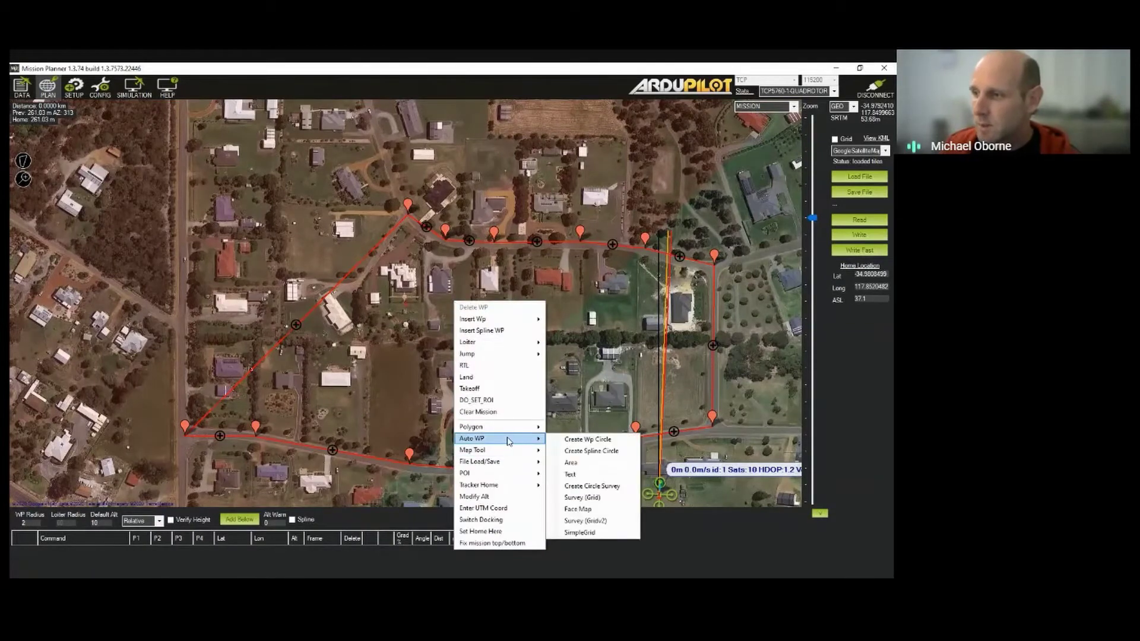
left_click(596, 494)
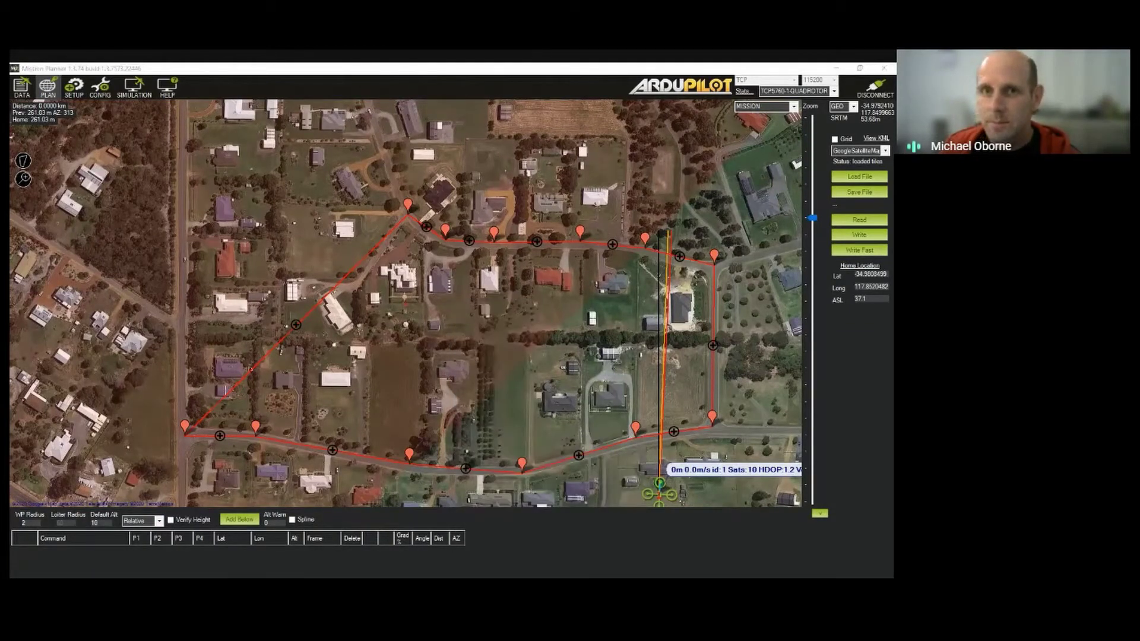
left_click(691, 168)
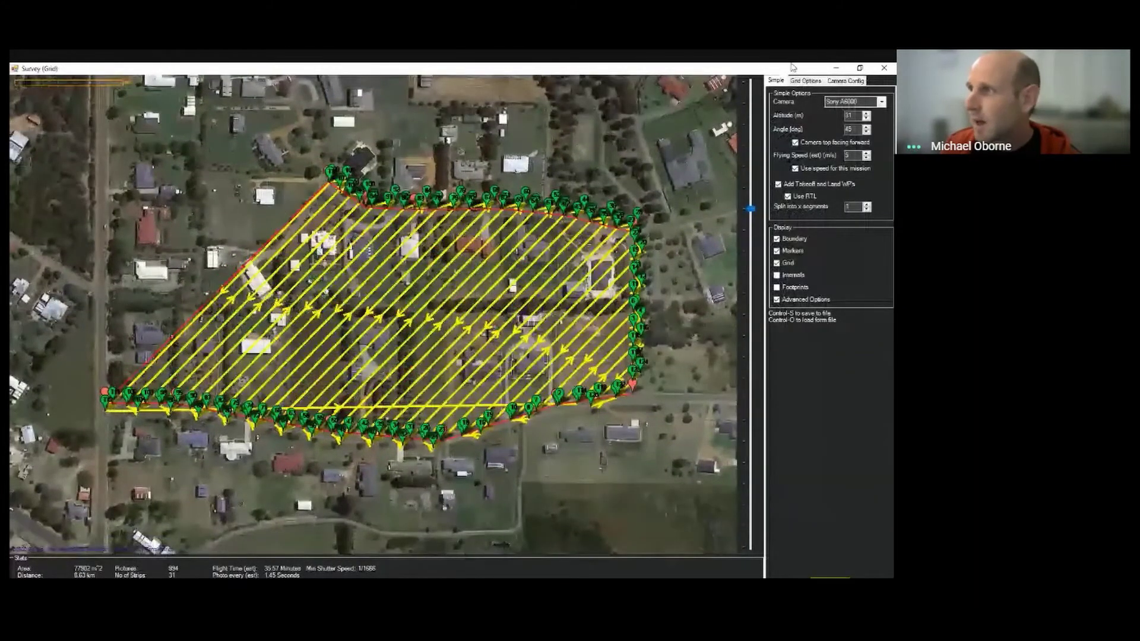
left_click(811, 84)
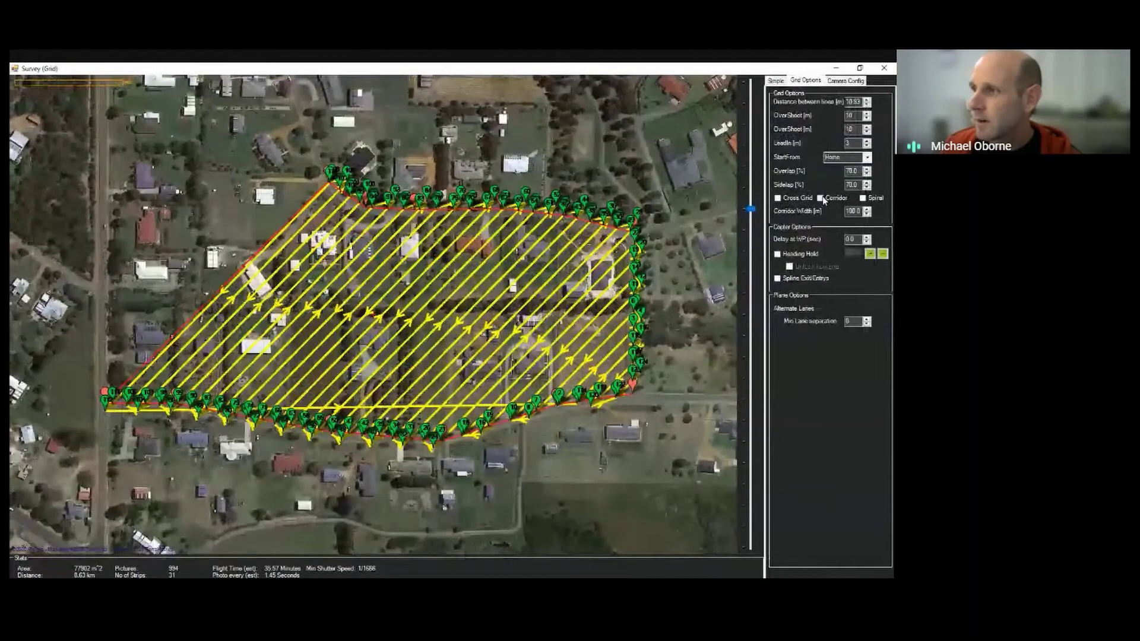
left_click(821, 199)
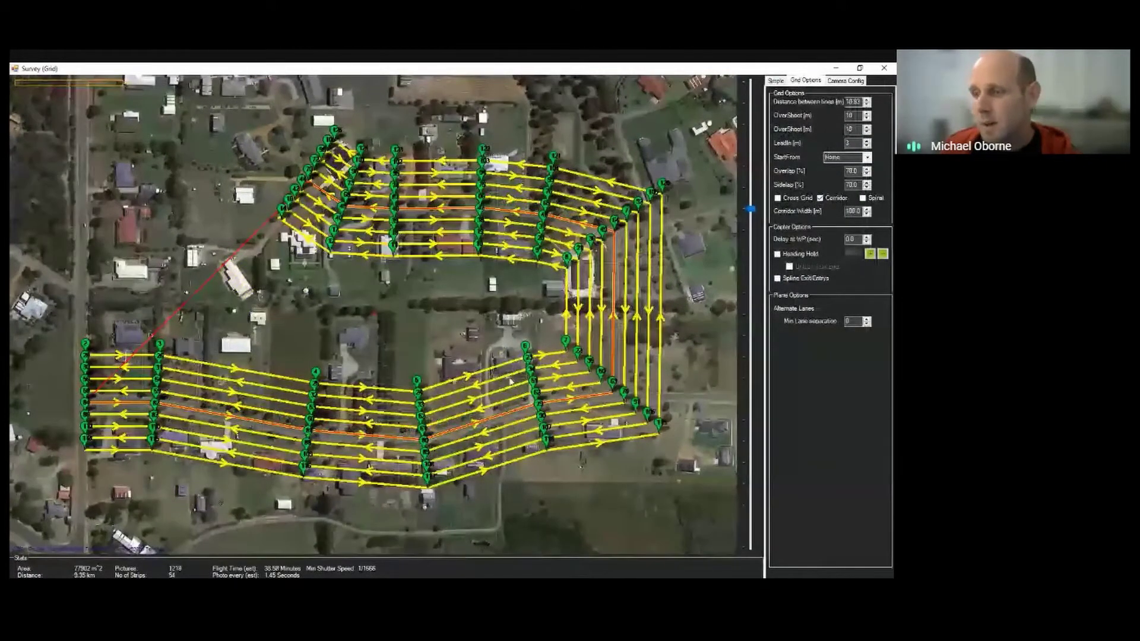
scroll(123, 481, "up", 1)
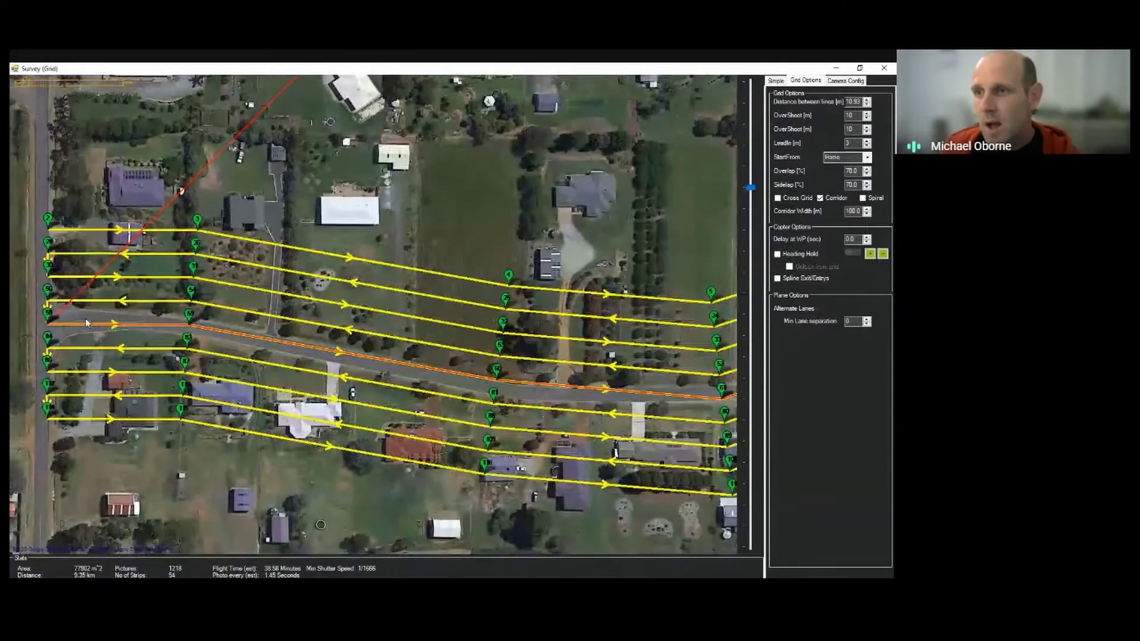
scroll(95, 335, "down", 1)
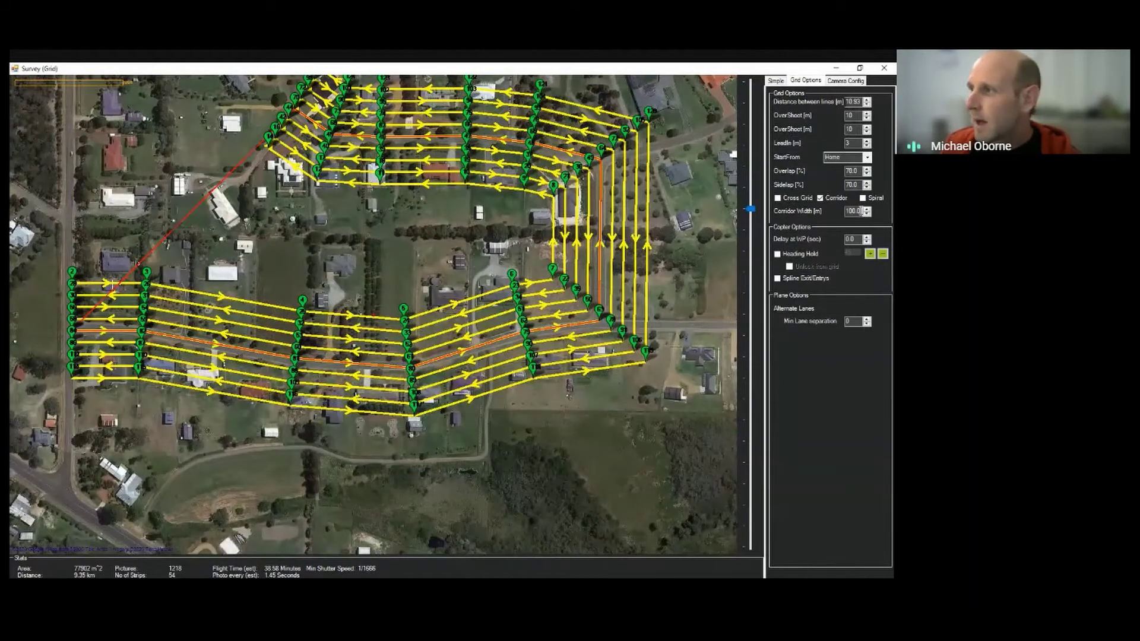
Set the corridor width to 11 m.
left_click_drag(861, 211, 838, 208)
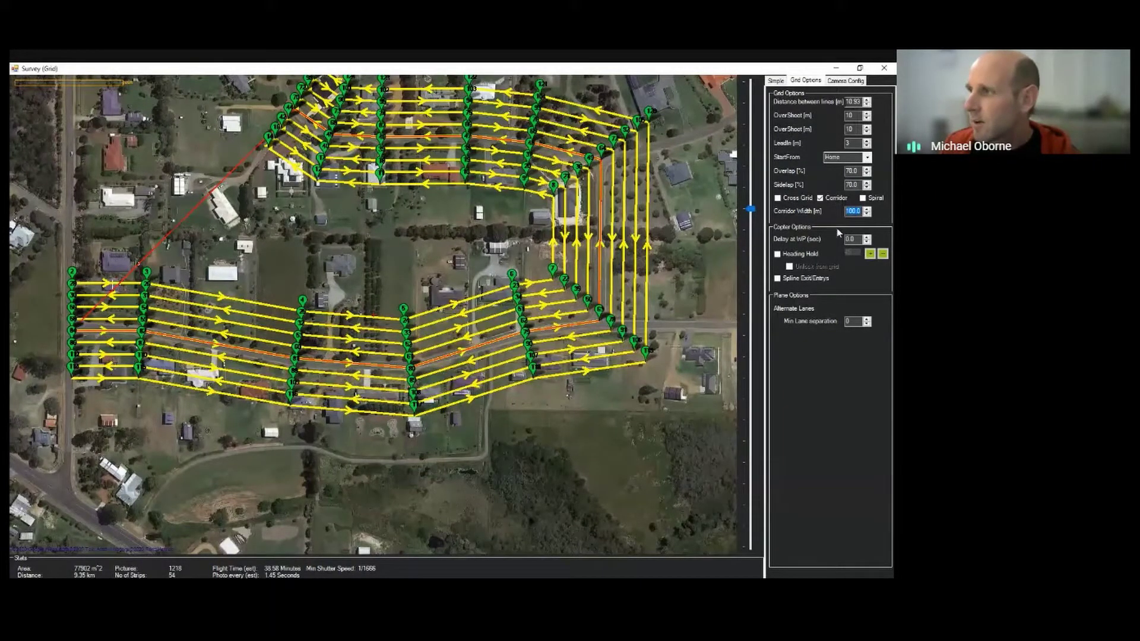
left_click(778, 80)
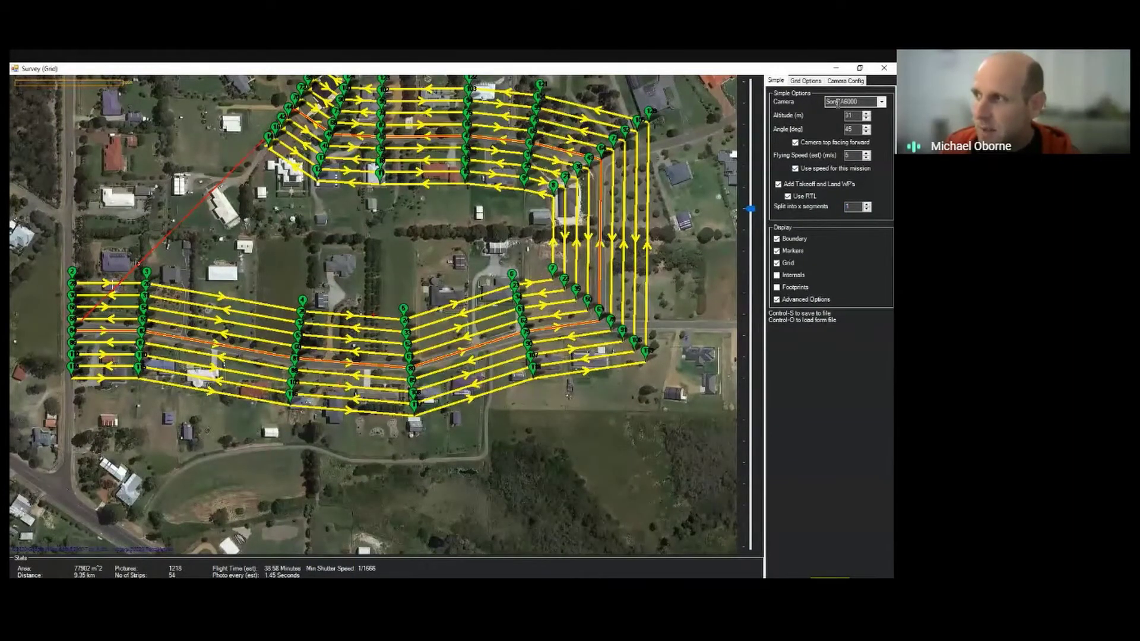
left_click(808, 82)
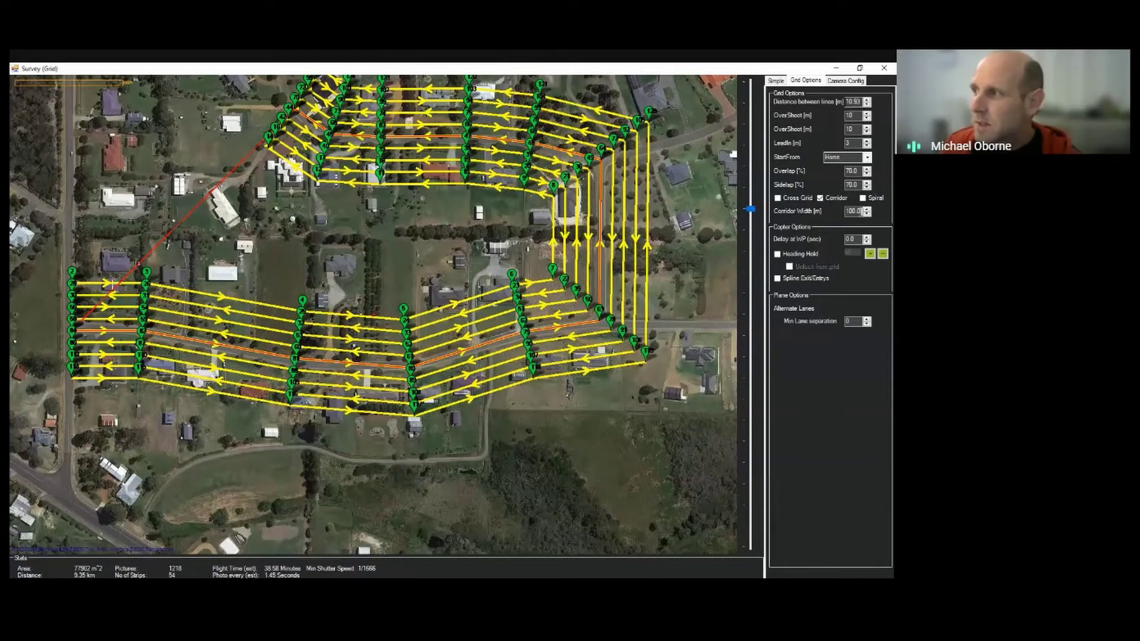
left_click_drag(861, 212, 838, 207)
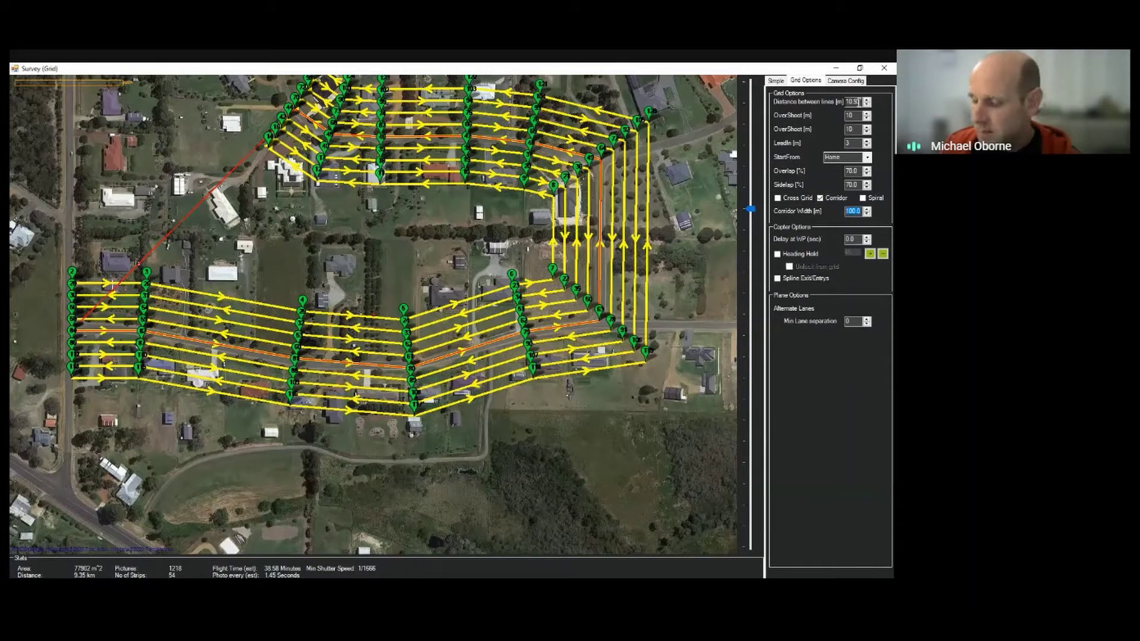
type("11")
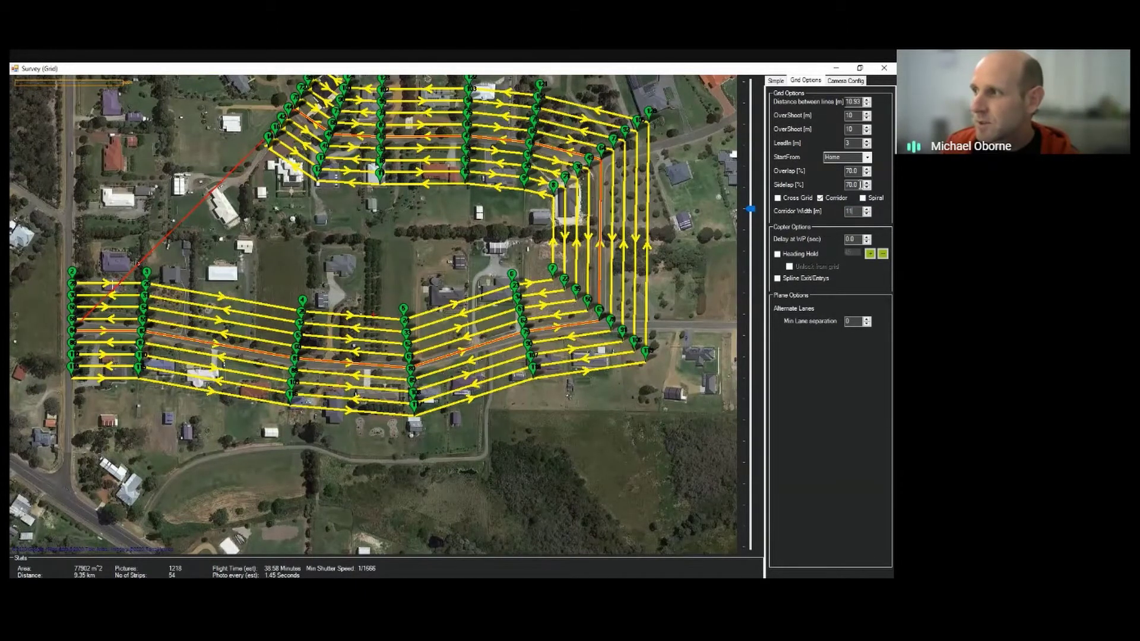
left_click(861, 185)
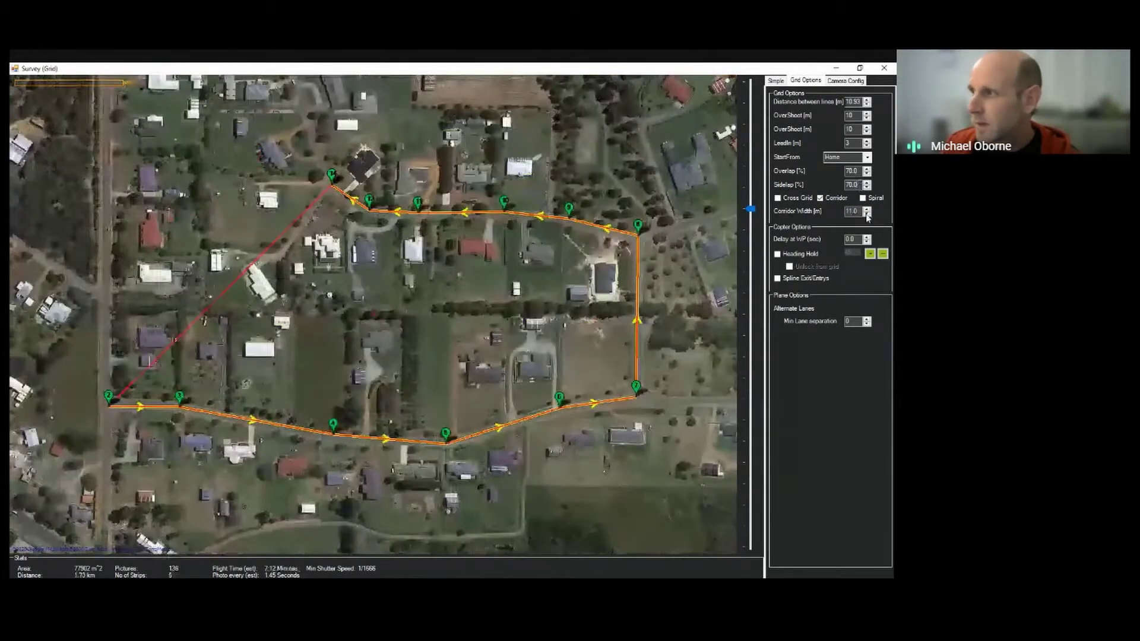
Increase the corridor width to 22 m and inspect the flight lines along the road.
left_click(867, 210)
left_click(867, 210)
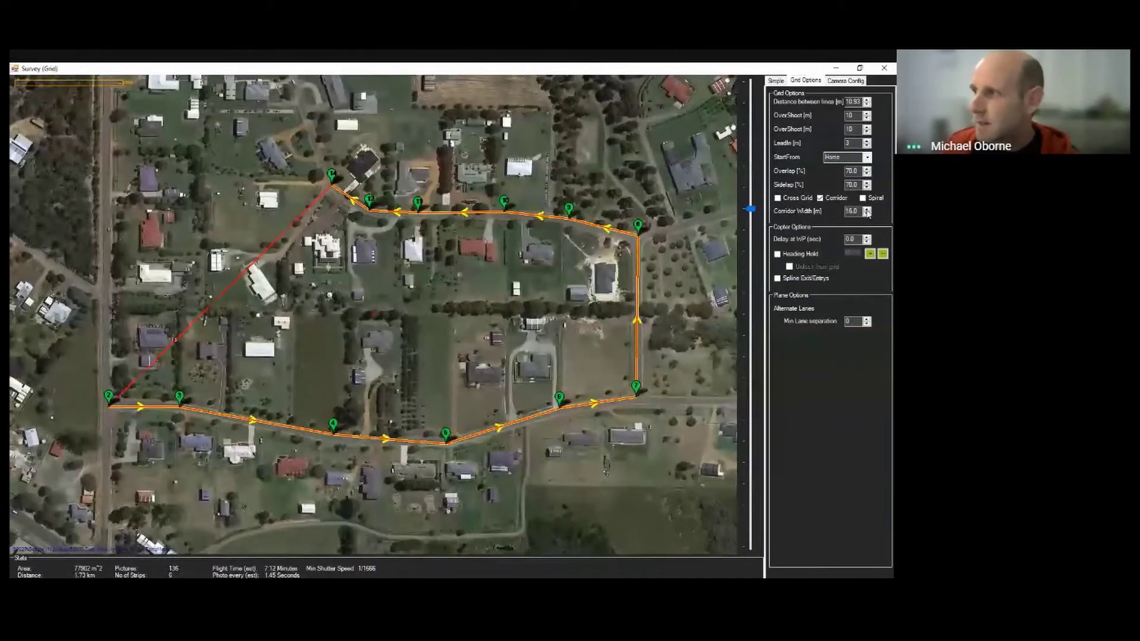
left_click(867, 210)
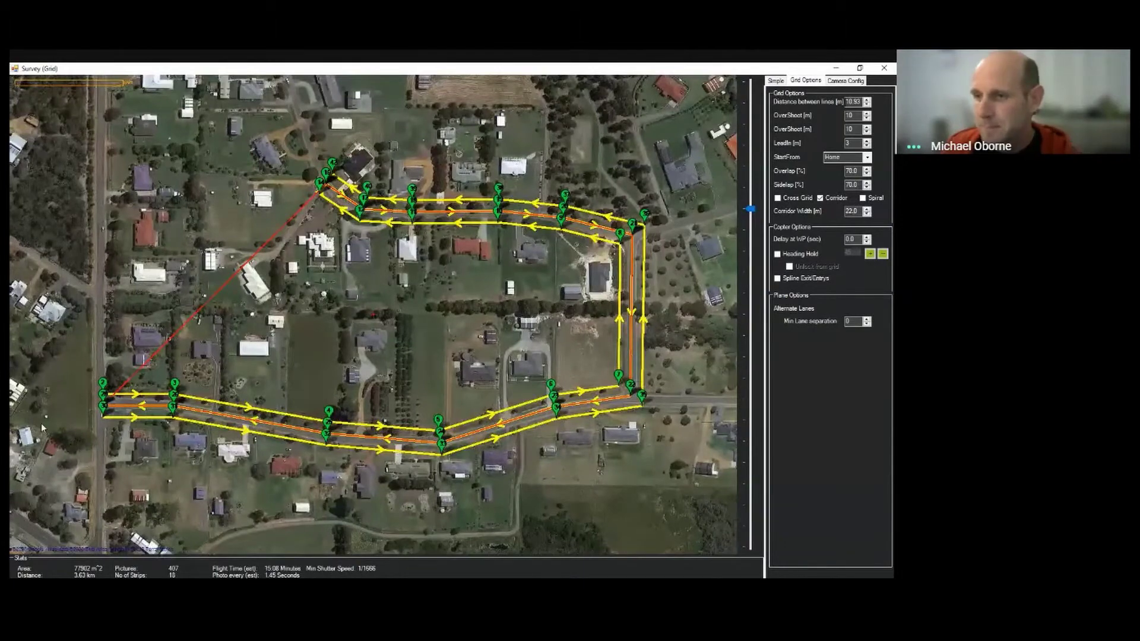
scroll(83, 431, "up", 5)
scroll(115, 354, "down", 5)
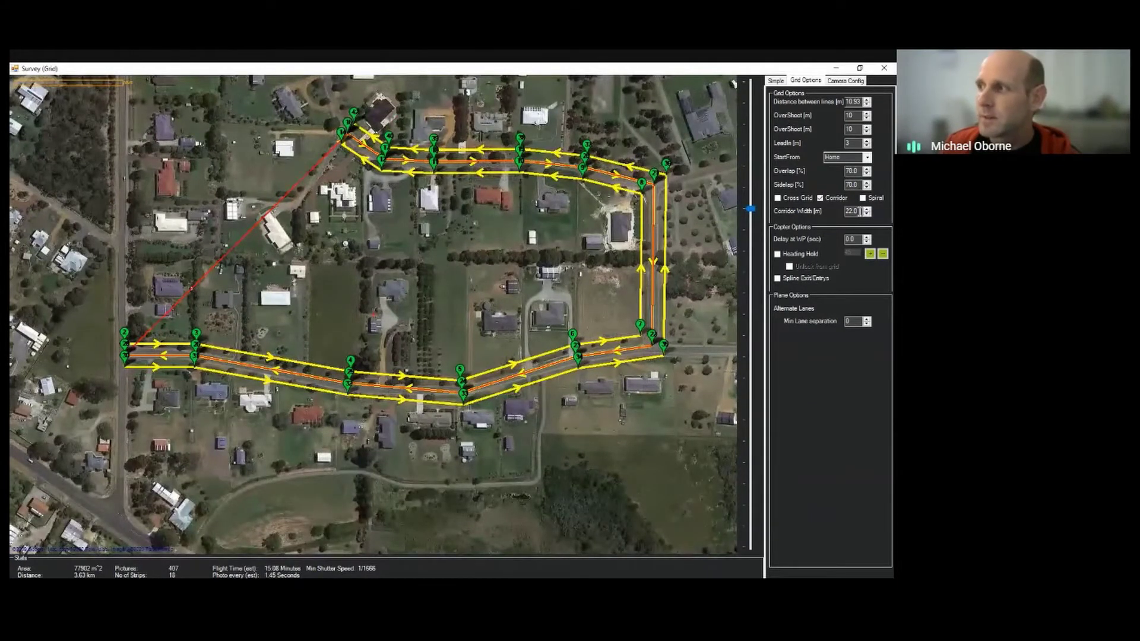
scroll(852, 213, "down", 3)
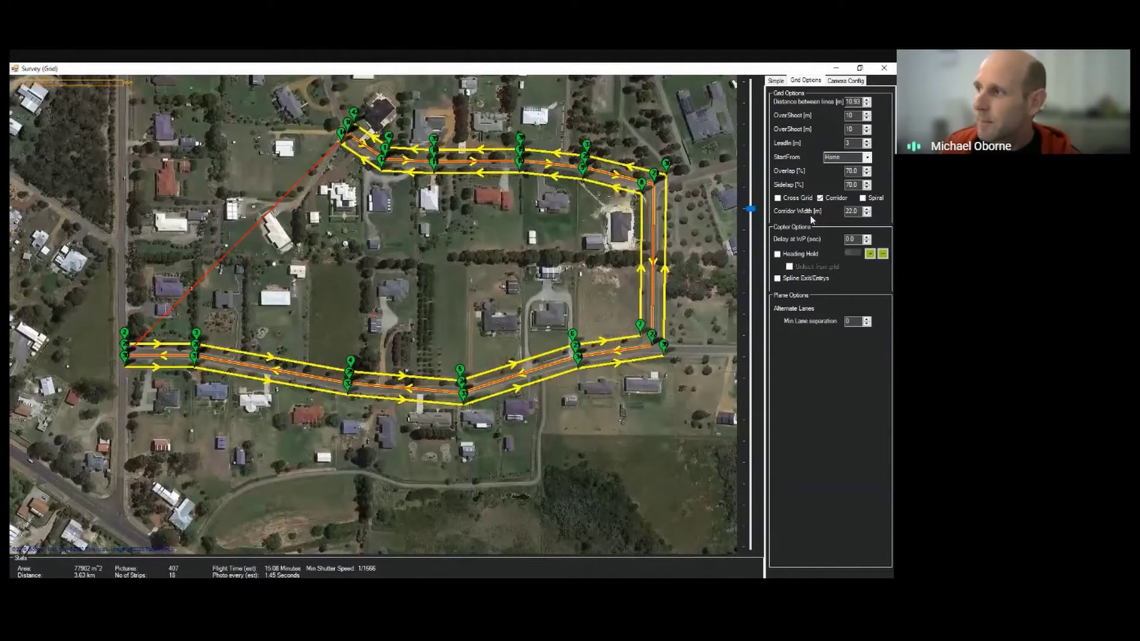
Widen the corridor to 68 m.
scroll(868, 212, "up", 3)
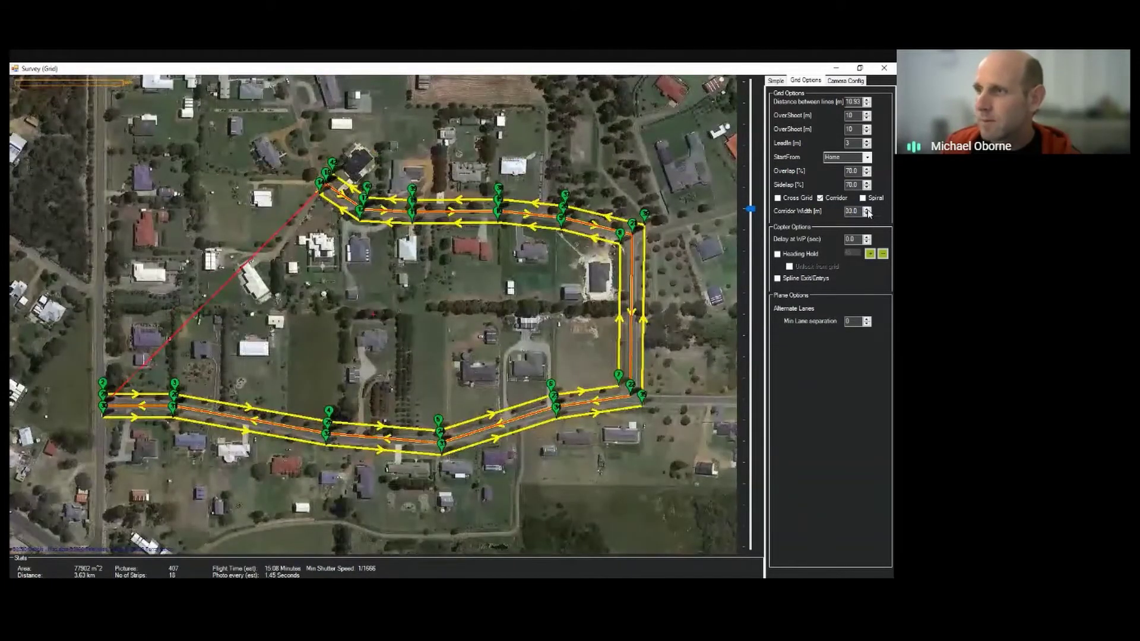
scroll(867, 209, "up", 4)
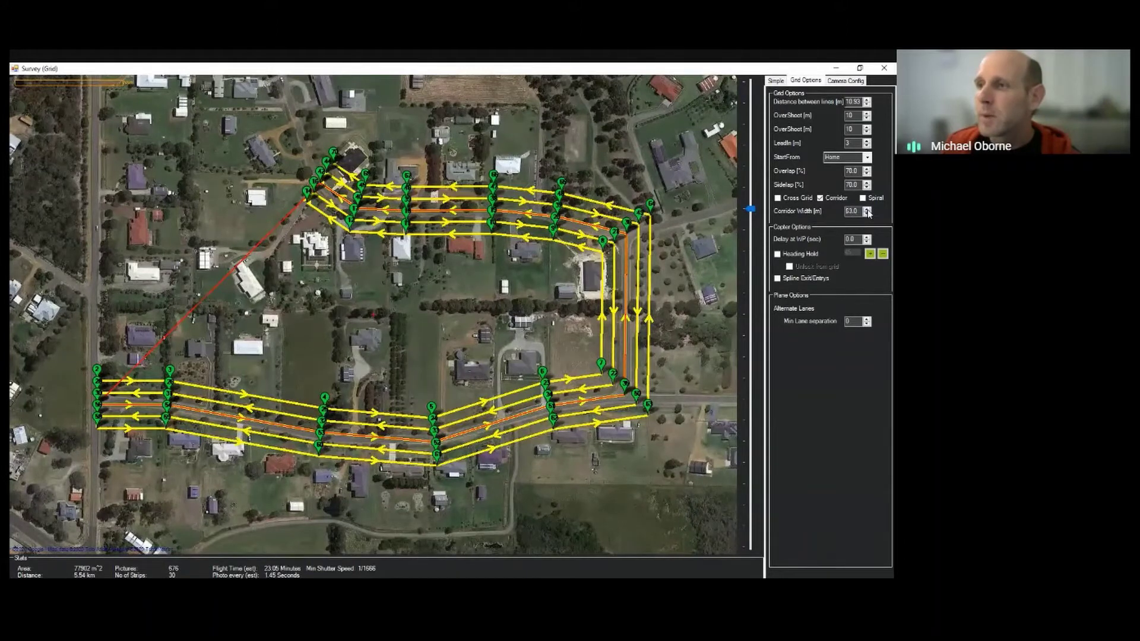
scroll(869, 212, "up", 4)
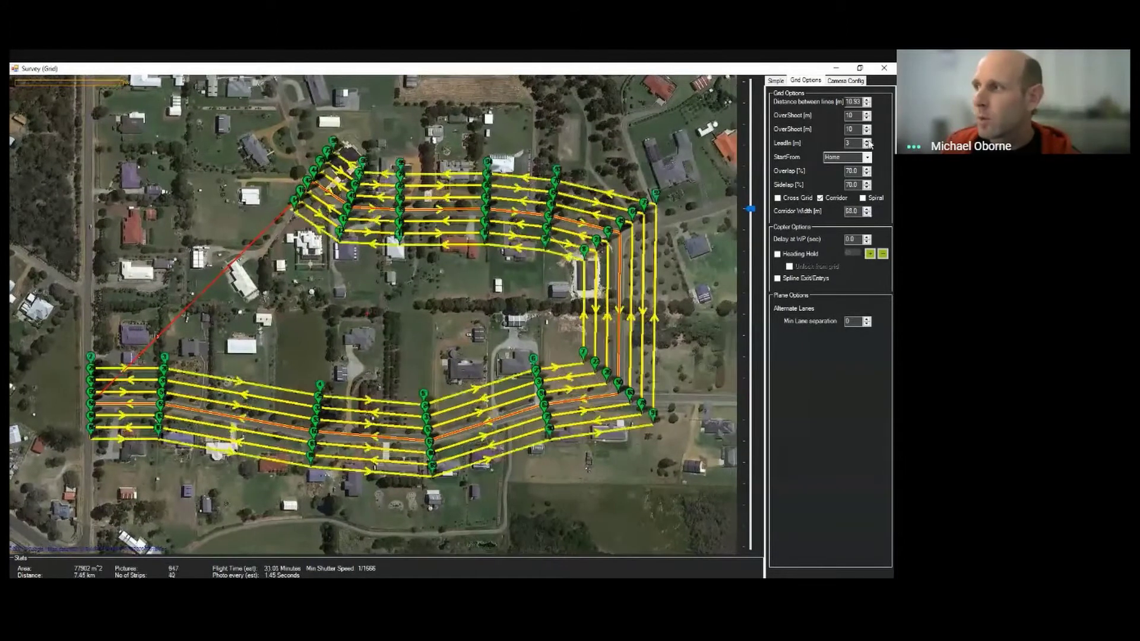
Review the simple and grid options, and lower the survey altitude to see its effect on the corridor line spacing.
left_click(775, 82)
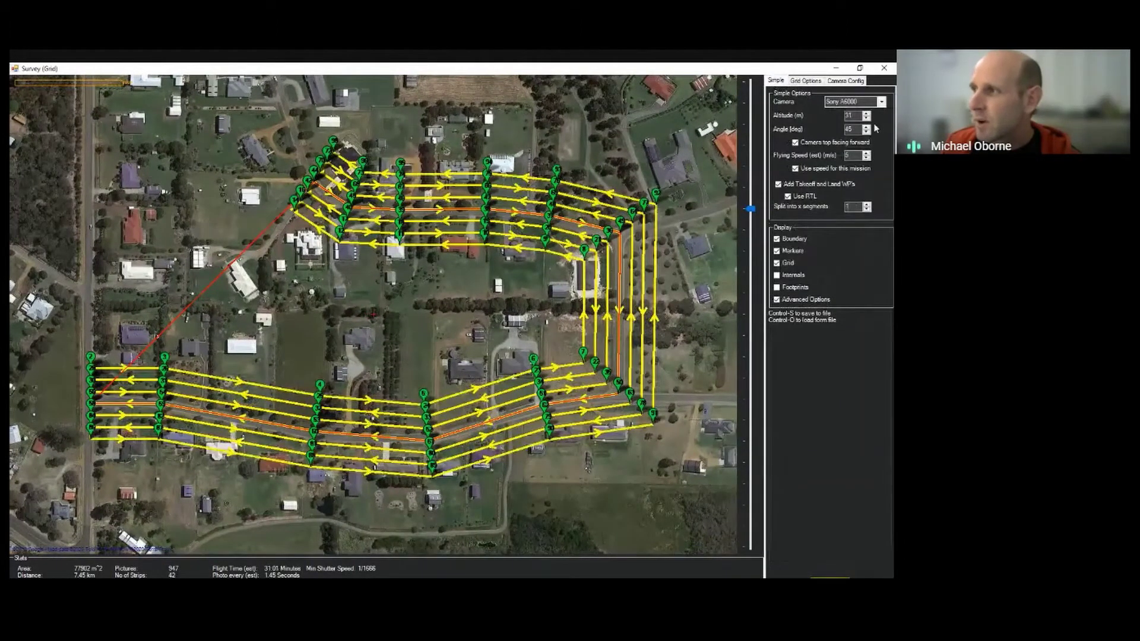
left_click(805, 80)
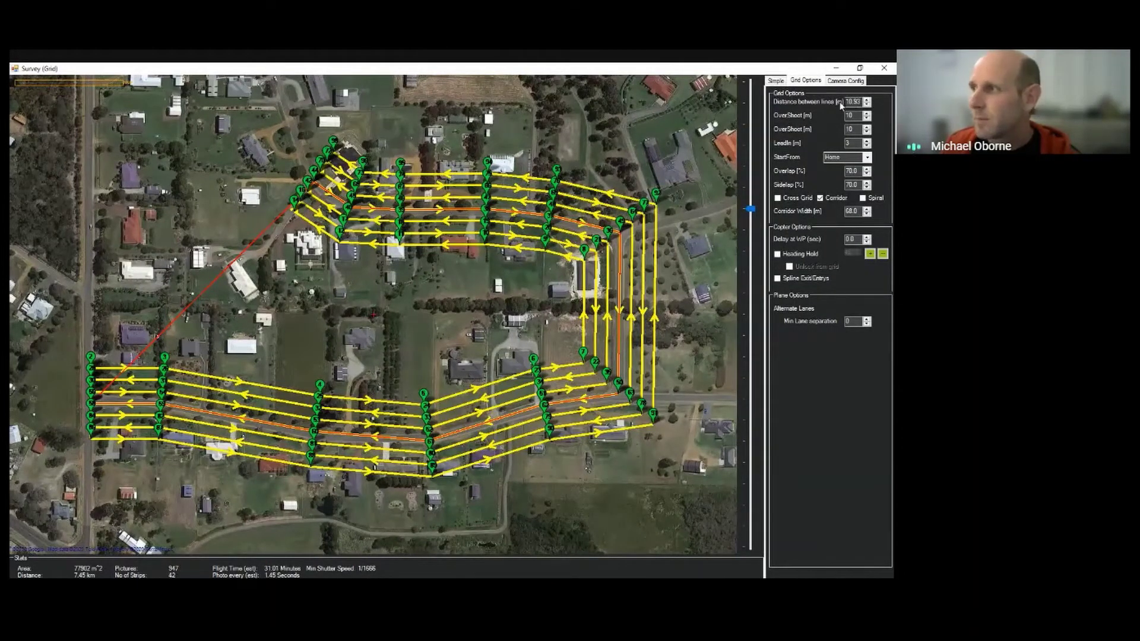
left_click(777, 82)
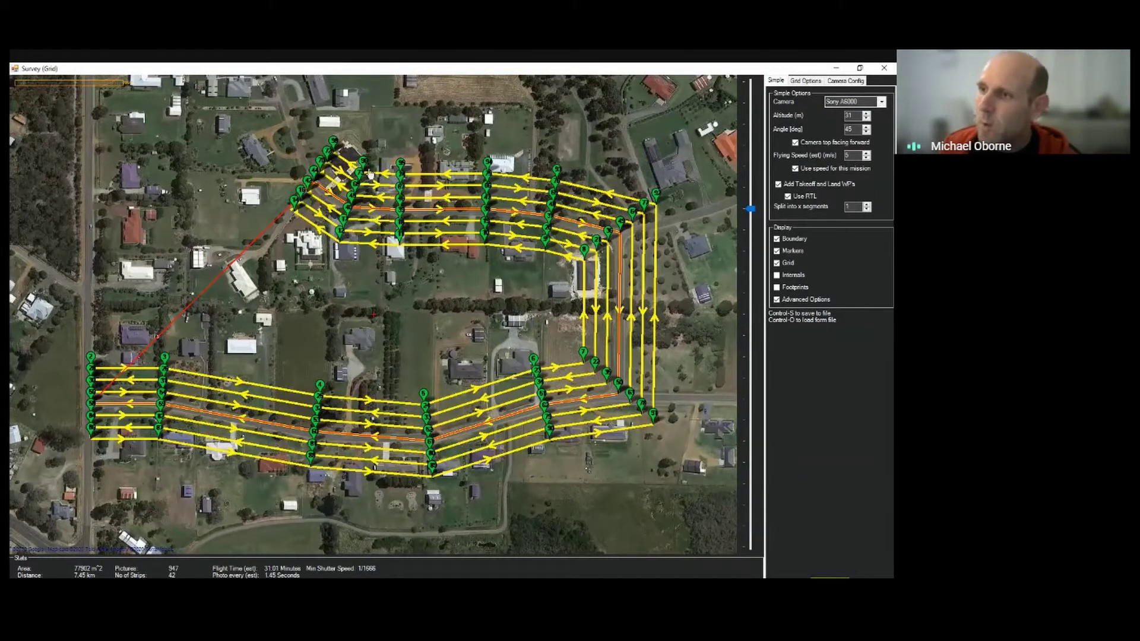
mouse_move(369, 170)
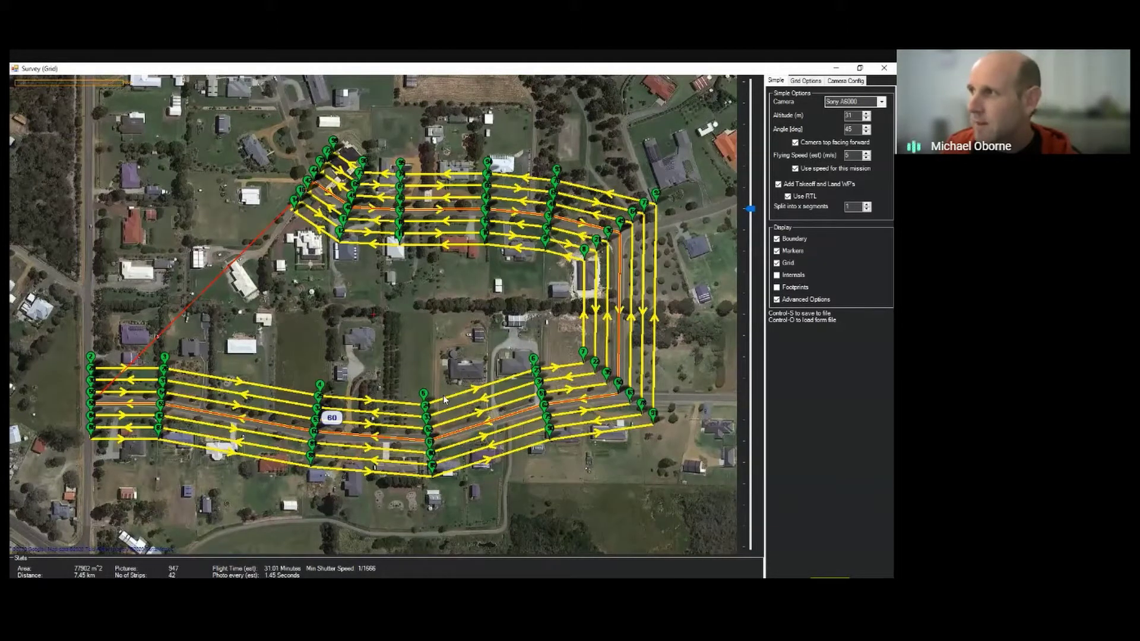
scroll(866, 118, "down", 7)
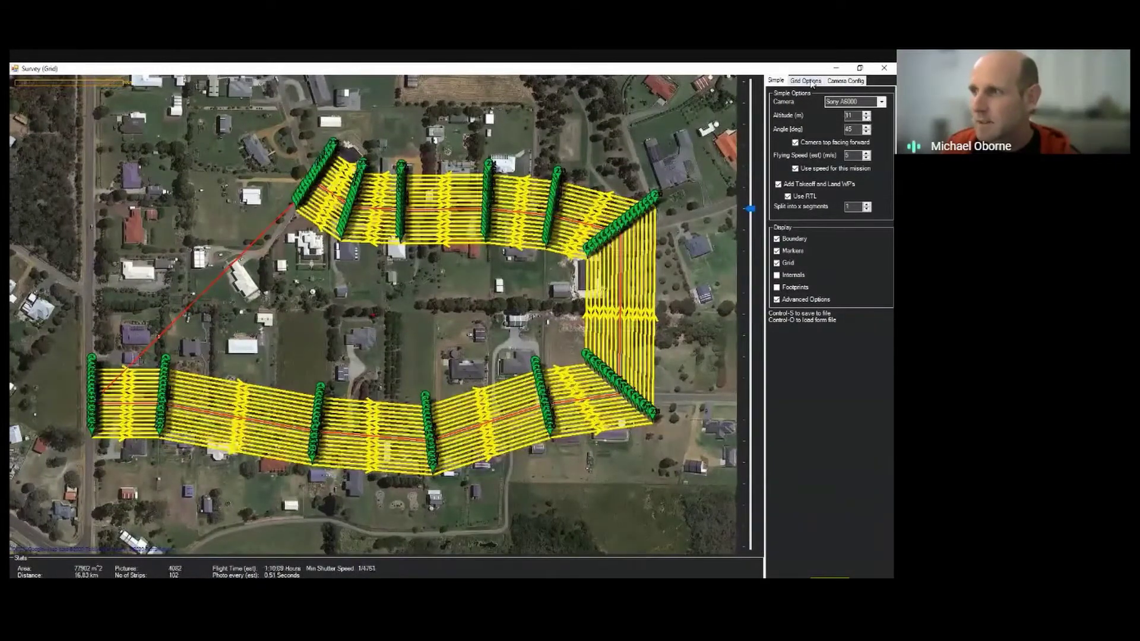
Set the corridor width to 30 m.
left_click(813, 83)
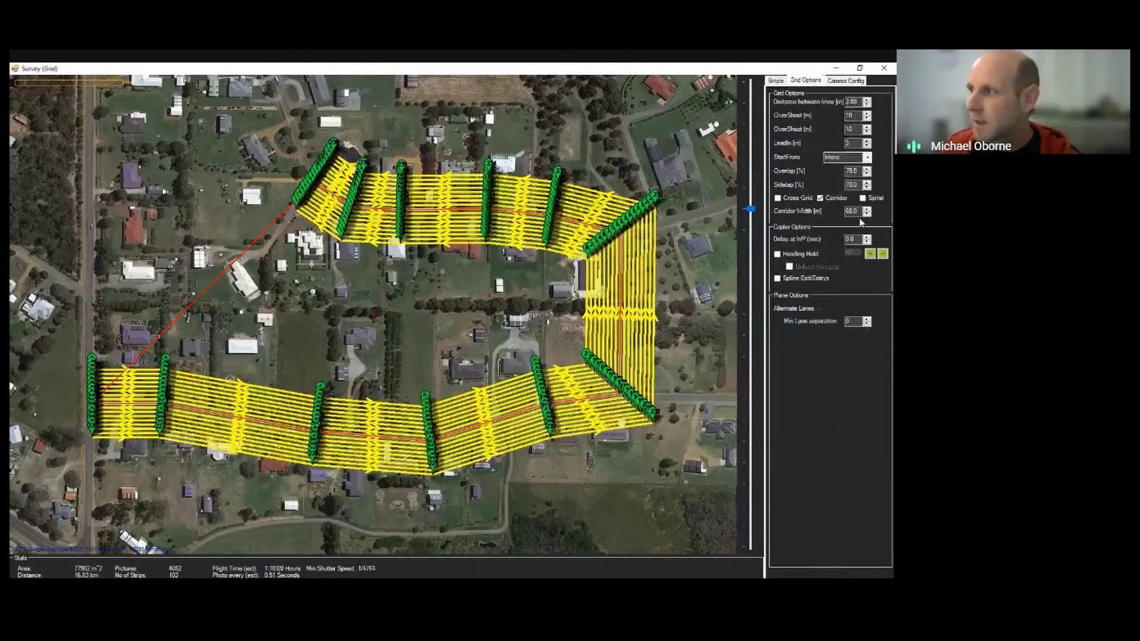
left_click_drag(858, 212, 803, 211)
type("30")
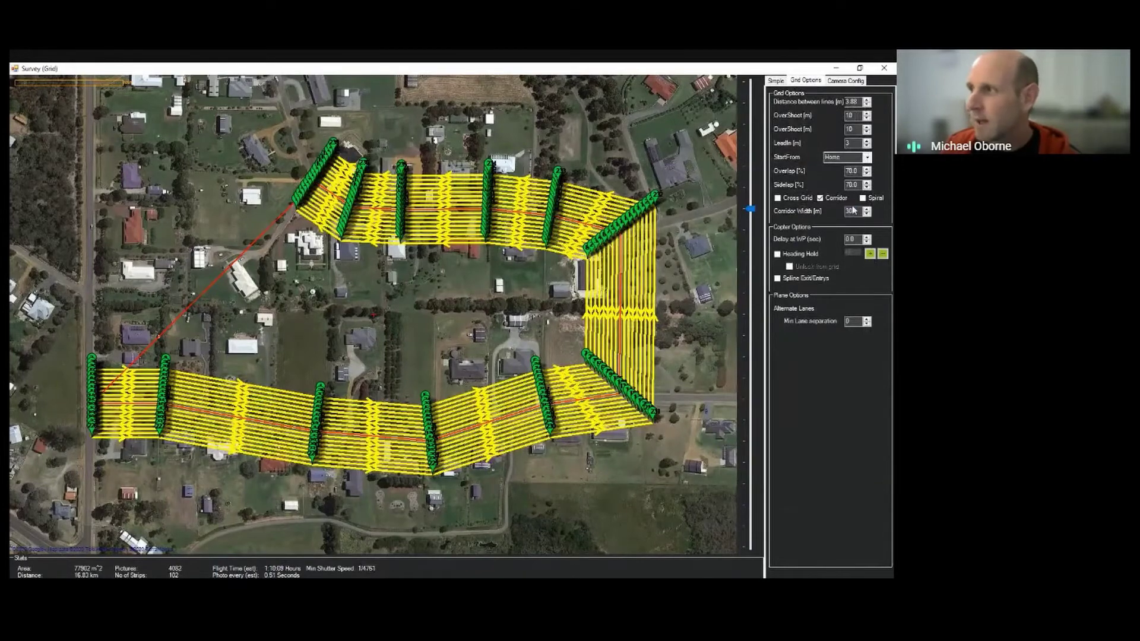
left_click(859, 131)
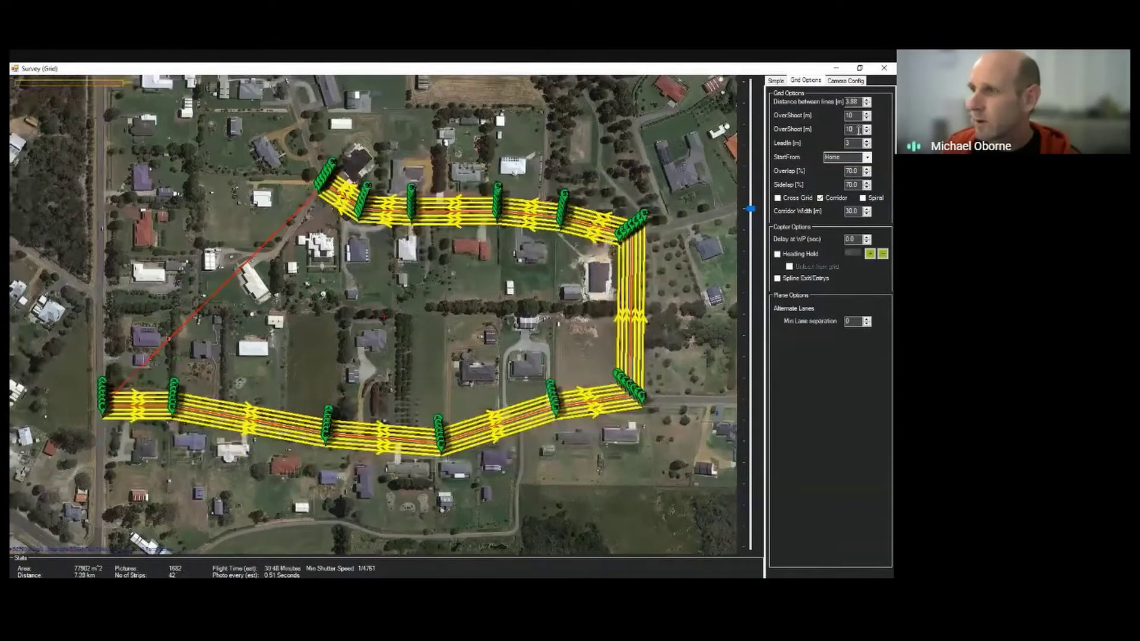
Inspect the corridor flight lines along the southern road and turn off the waypoint markers display.
scroll(125, 445, "up", 1)
scroll(166, 449, "up", 1)
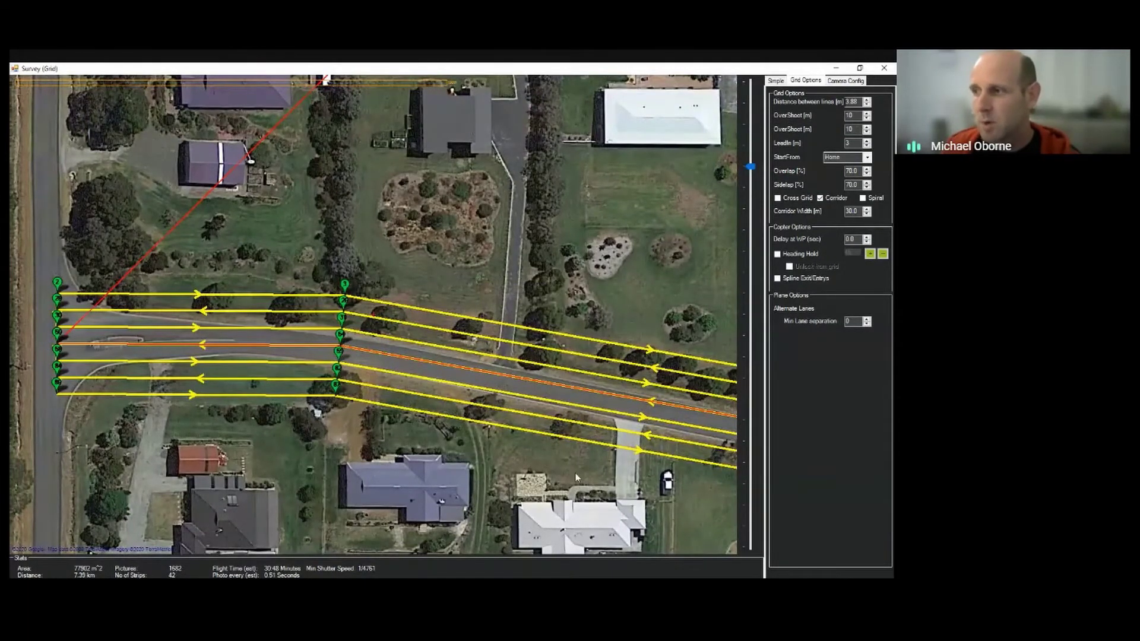
left_click_drag(575, 472, 286, 427)
left_click_drag(731, 475, 194, 436)
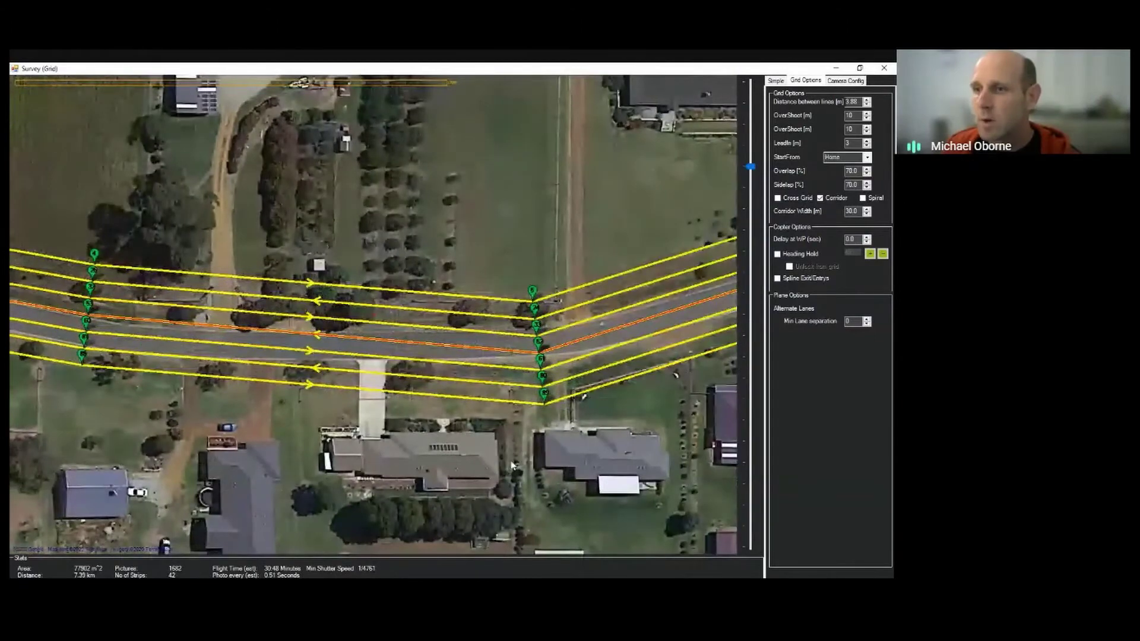
left_click_drag(514, 466, 723, 487)
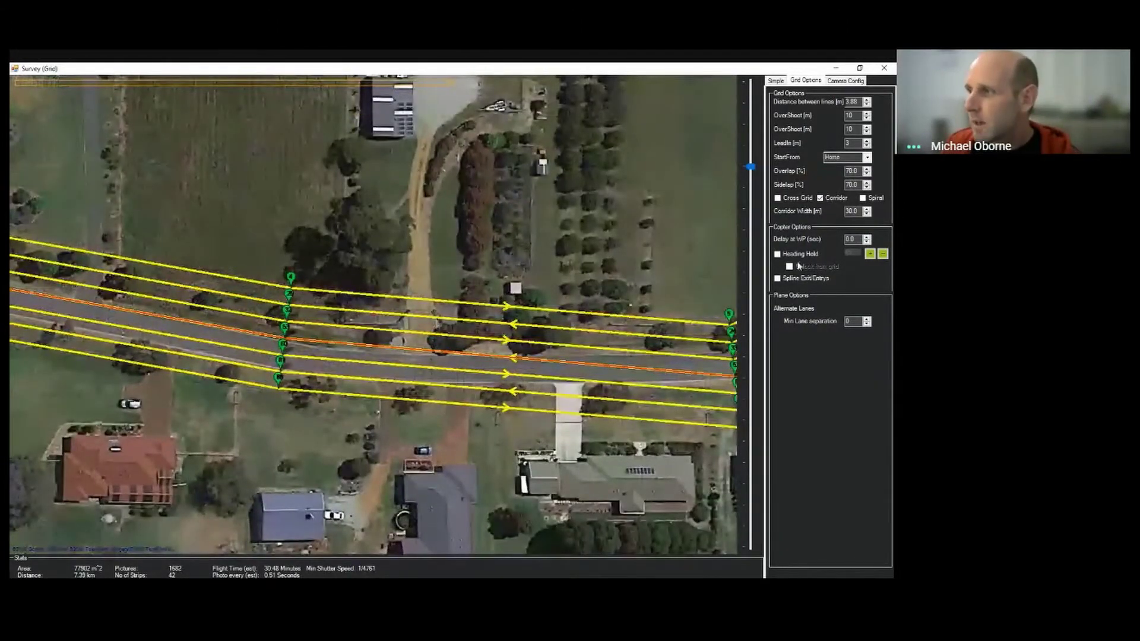
left_click(776, 80)
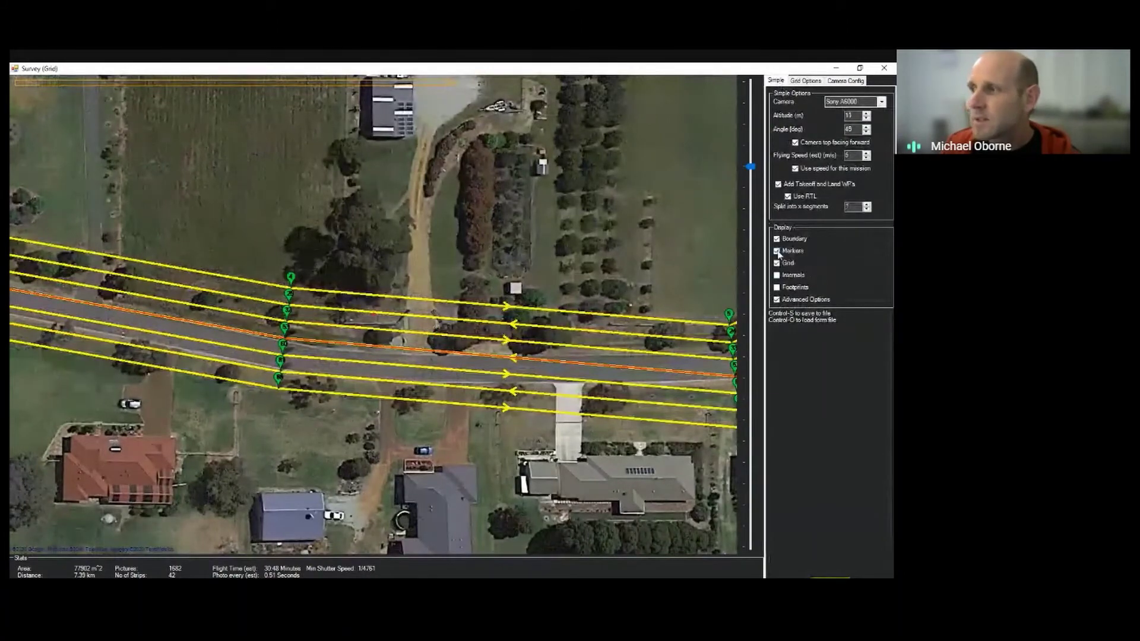
left_click(778, 251)
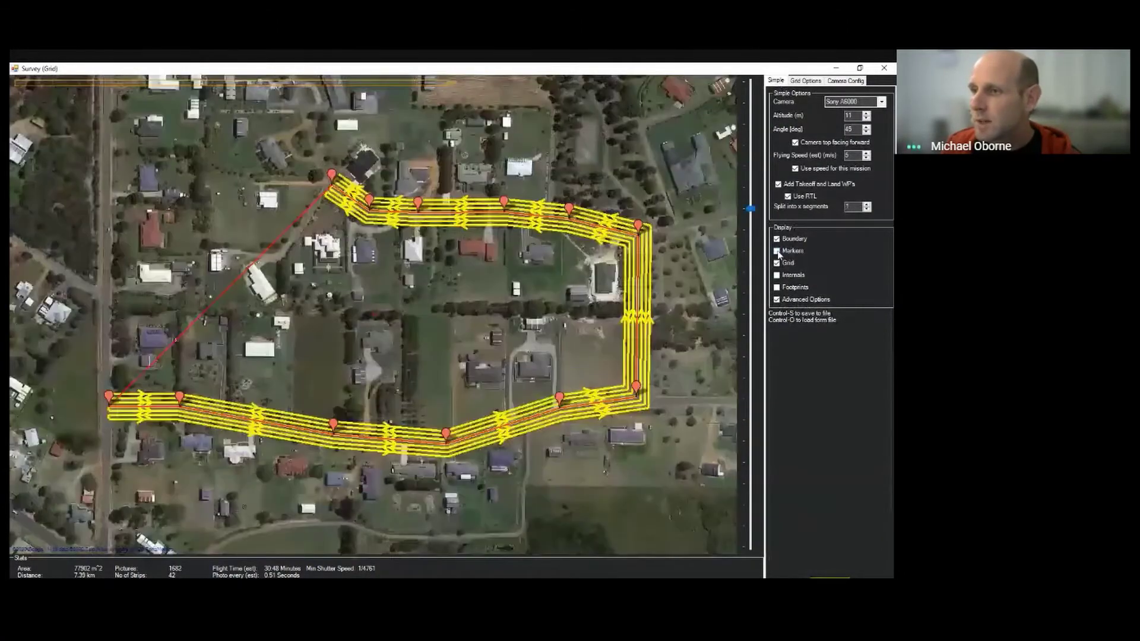
Move the corridor's boundary point at the southern road bend southeast onto the middle of the road.
scroll(327, 445, "up", 1)
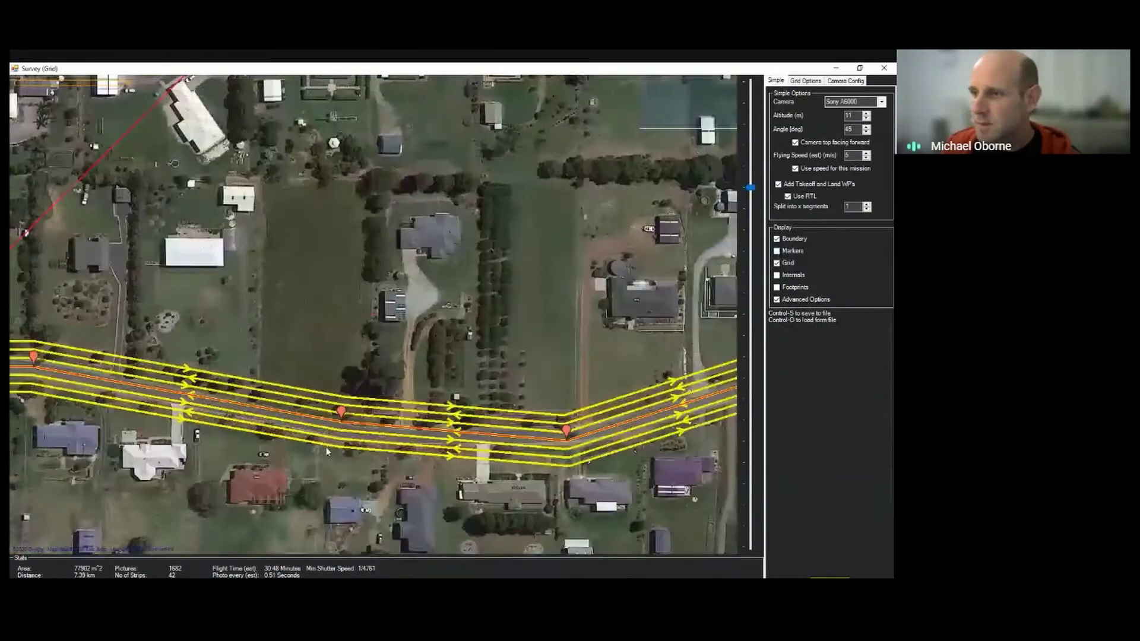
scroll(328, 446, "up", 1)
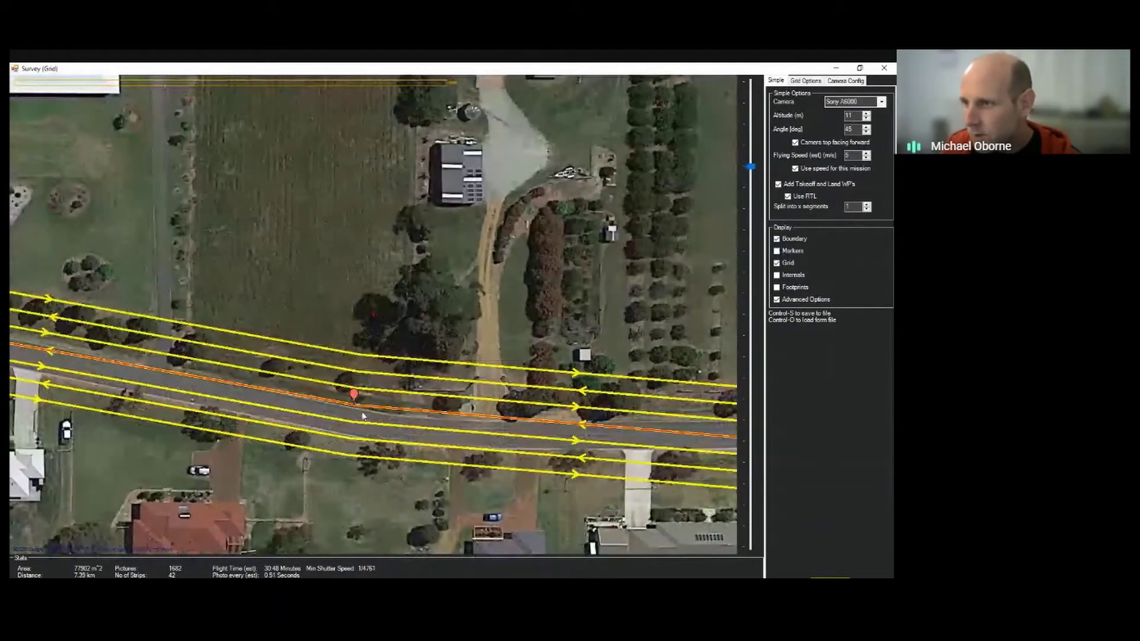
left_click_drag(354, 399, 399, 438)
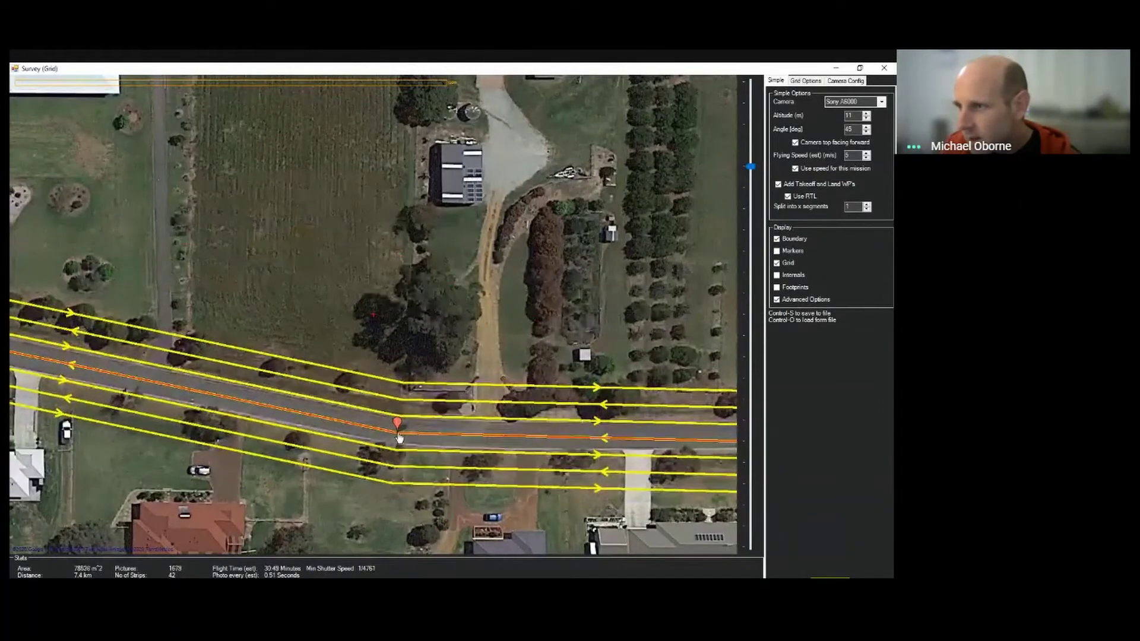
Move the next boundary point to the east, where the road turns northeast, onto the road's centre.
scroll(399, 439, "down", 10)
scroll(355, 422, "up", 10)
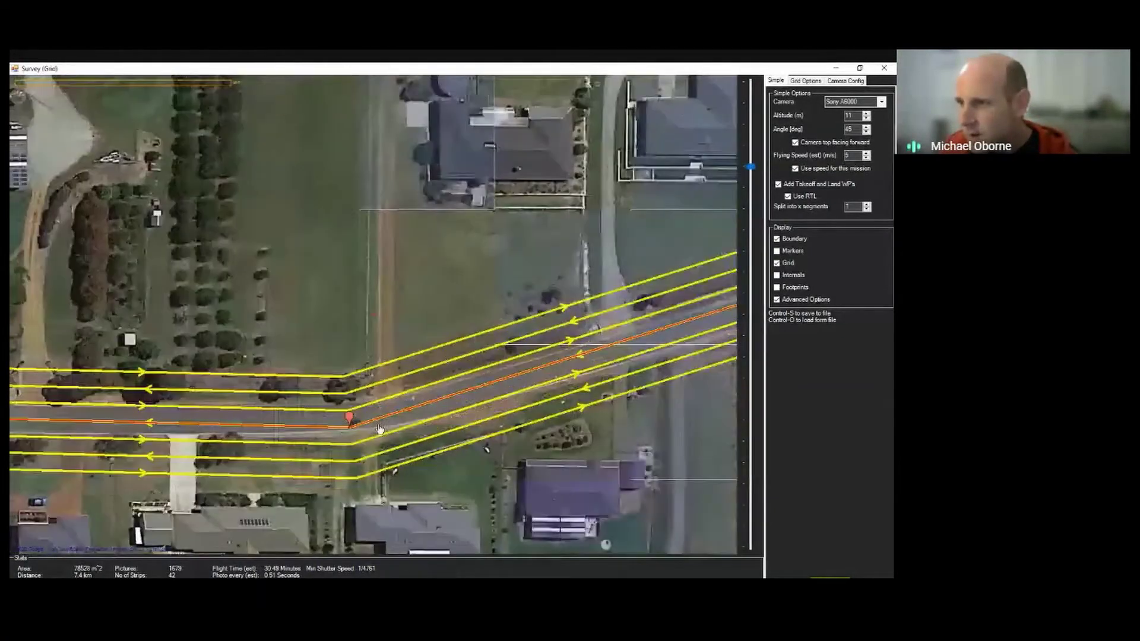
scroll(355, 422, "up", 4)
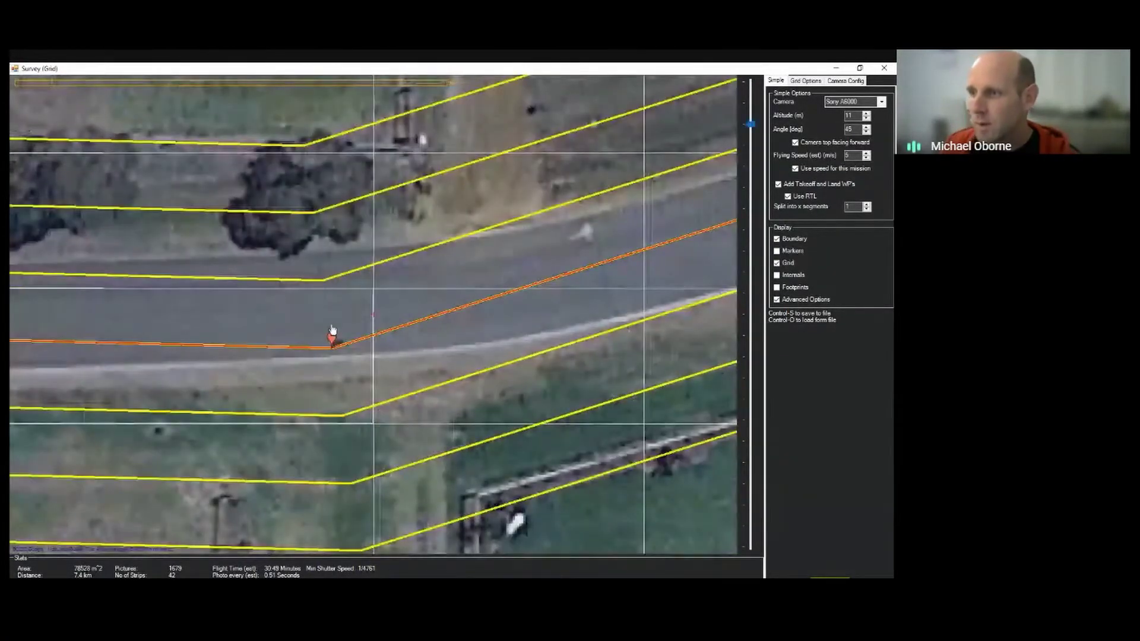
mouse_move(333, 341)
left_mouse_down()
mouse_move(367, 305)
mouse_move(469, 294)
left_mouse_up()
scroll(415, 313, "down", 6)
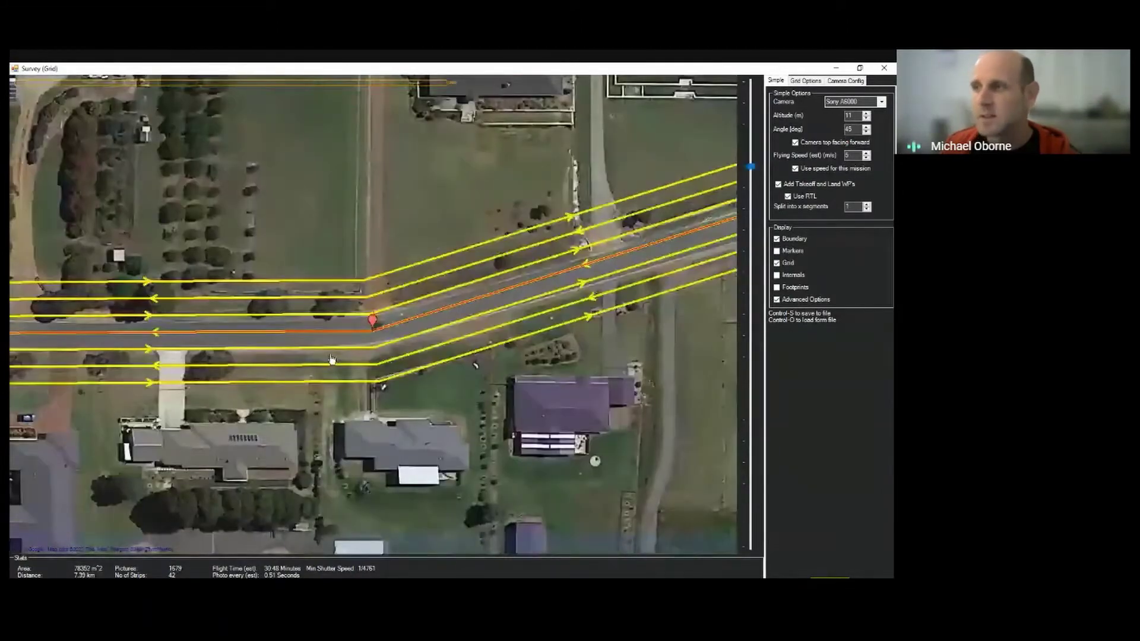
Show the waypoint markers again and change the survey pattern from corridor to spiral.
scroll(531, 296, "up", 5)
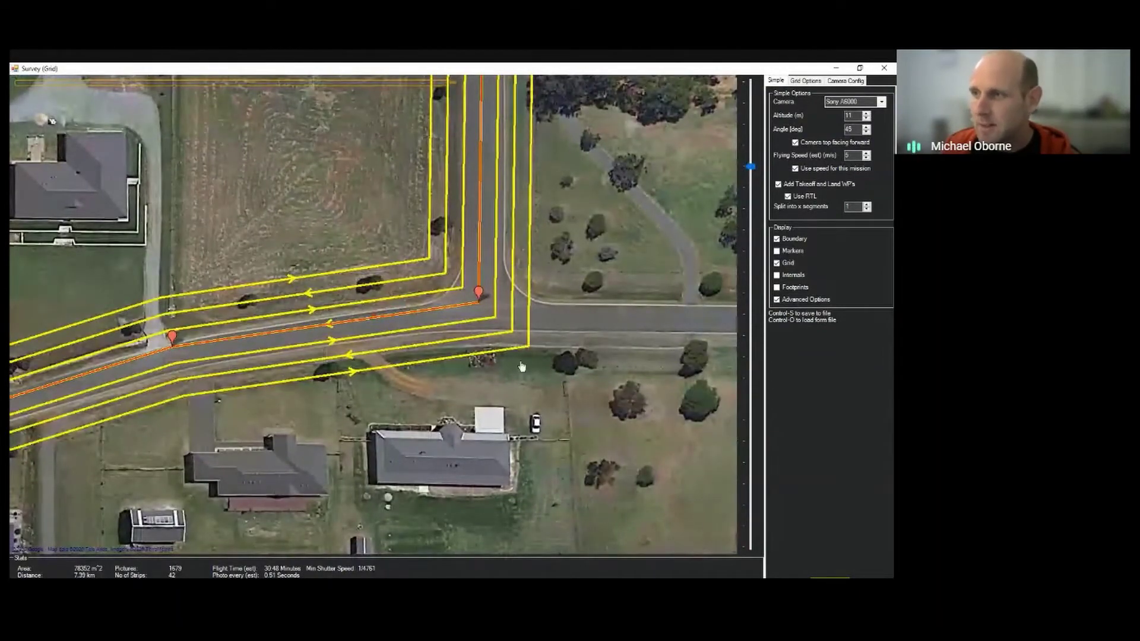
scroll(208, 355, "down", 2)
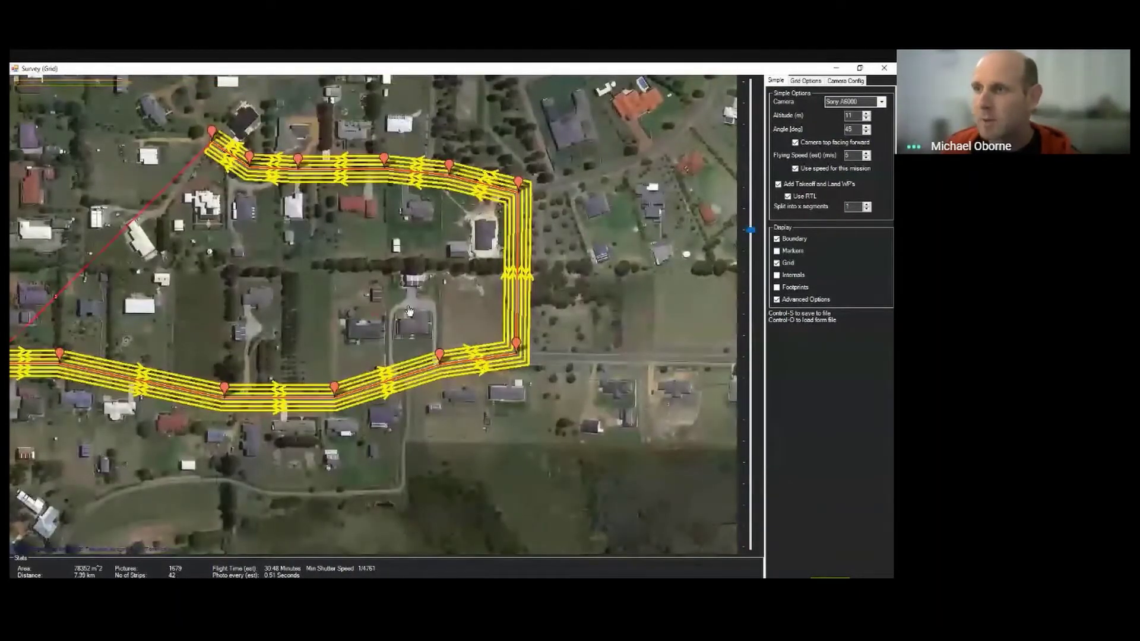
left_click_drag(127, 336, 314, 320)
scroll(510, 294, "up", 1)
scroll(509, 293, "down", 1)
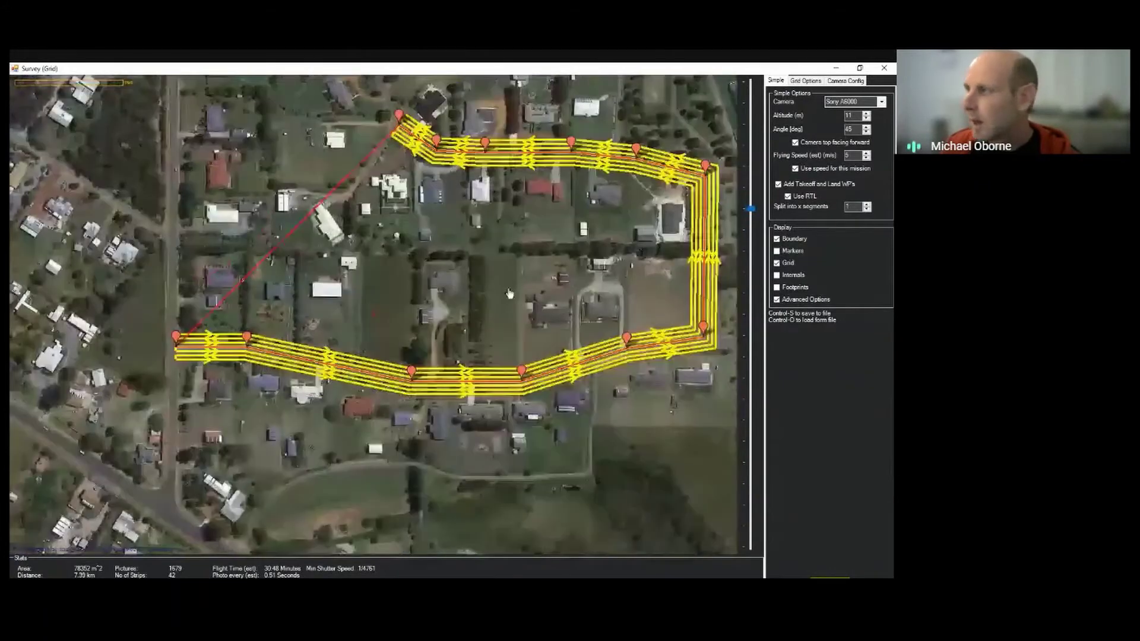
left_click(811, 248)
left_click(806, 81)
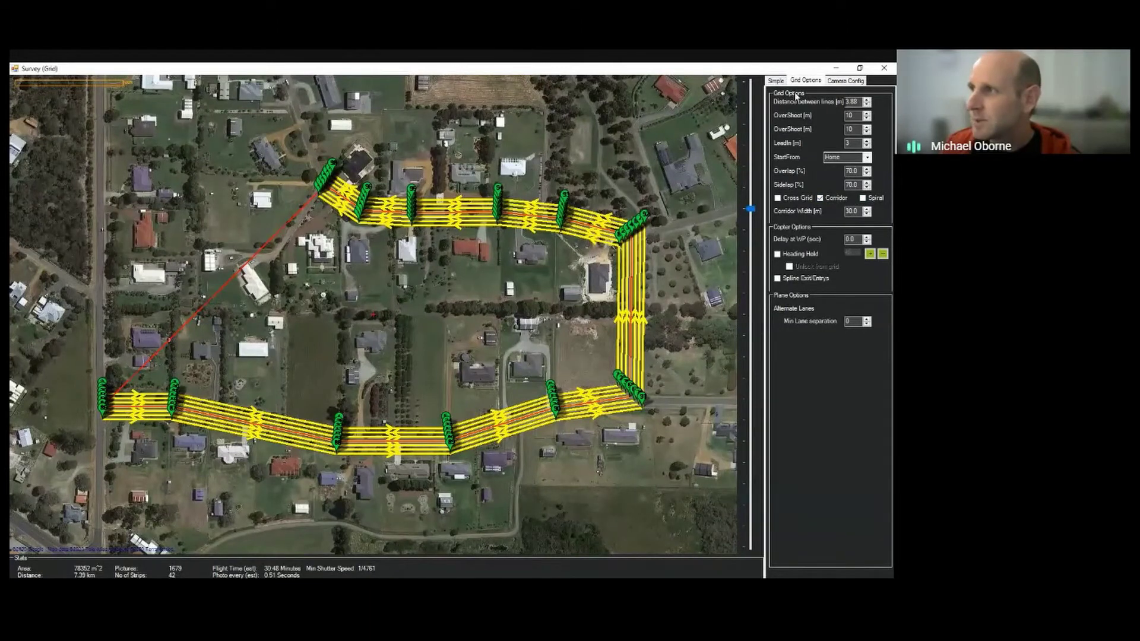
left_click(821, 198)
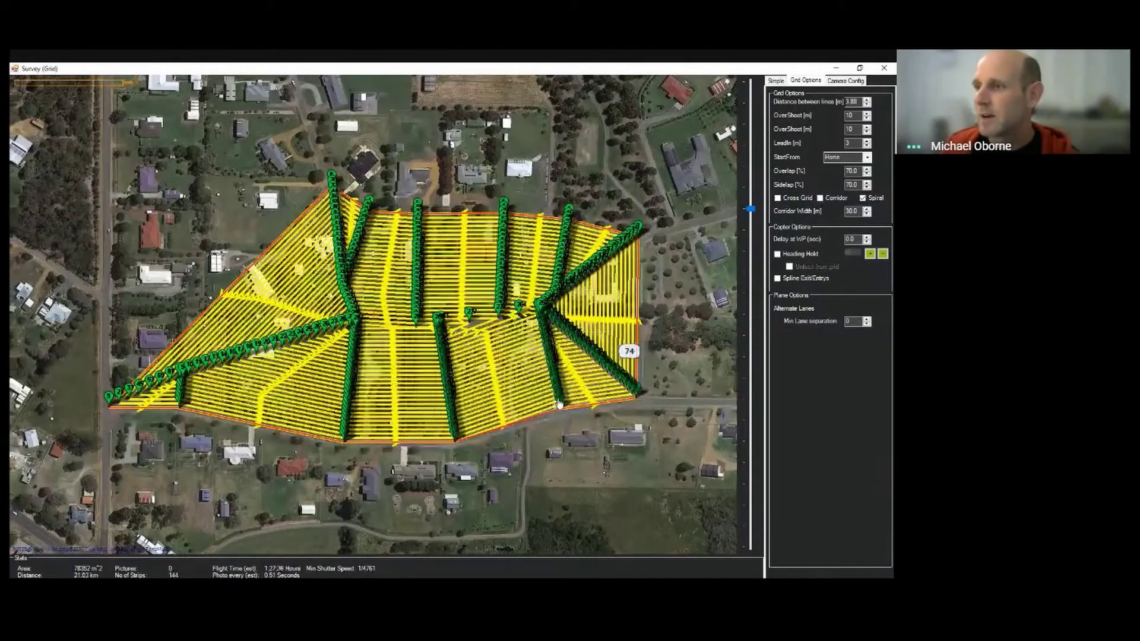
Examine the spiral flight path from the outer boundary along the road to the innermost turns.
scroll(239, 401, "up", 1)
left_click_drag(195, 526, 303, 570)
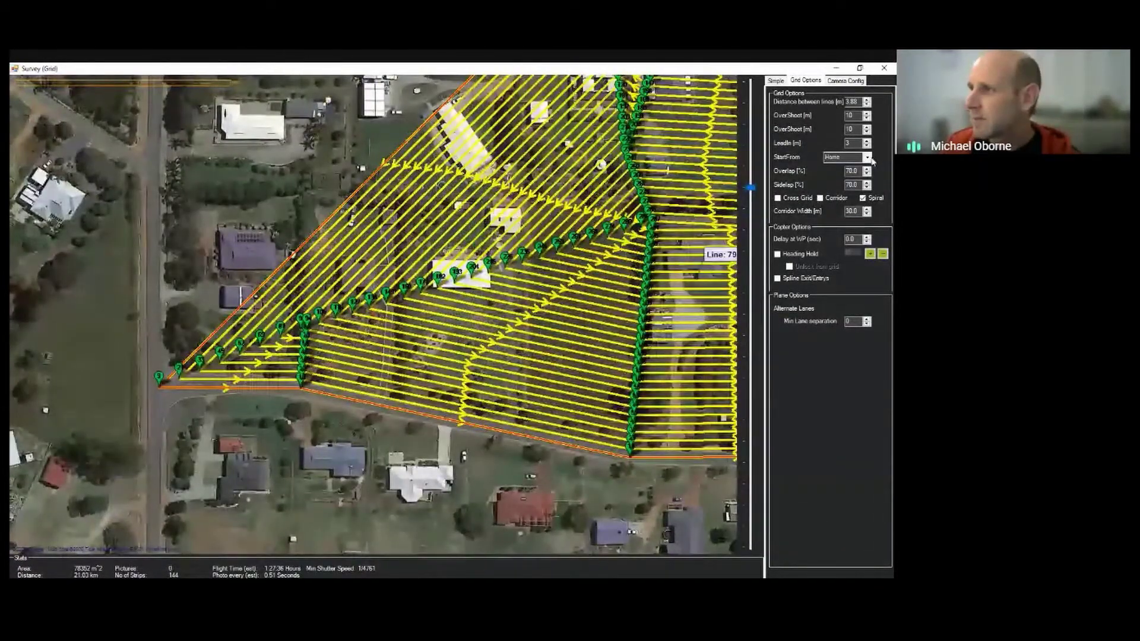
left_click_drag(670, 512, 292, 455)
left_click_drag(706, 439, 284, 437)
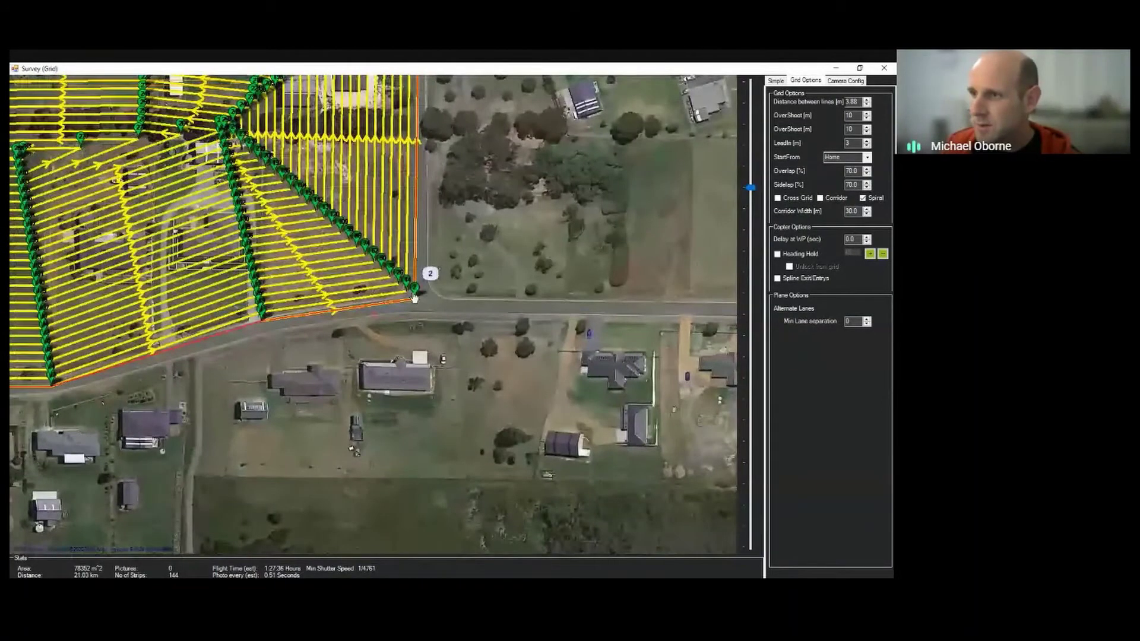
scroll(261, 326, "up", 3)
scroll(266, 337, "down", 2)
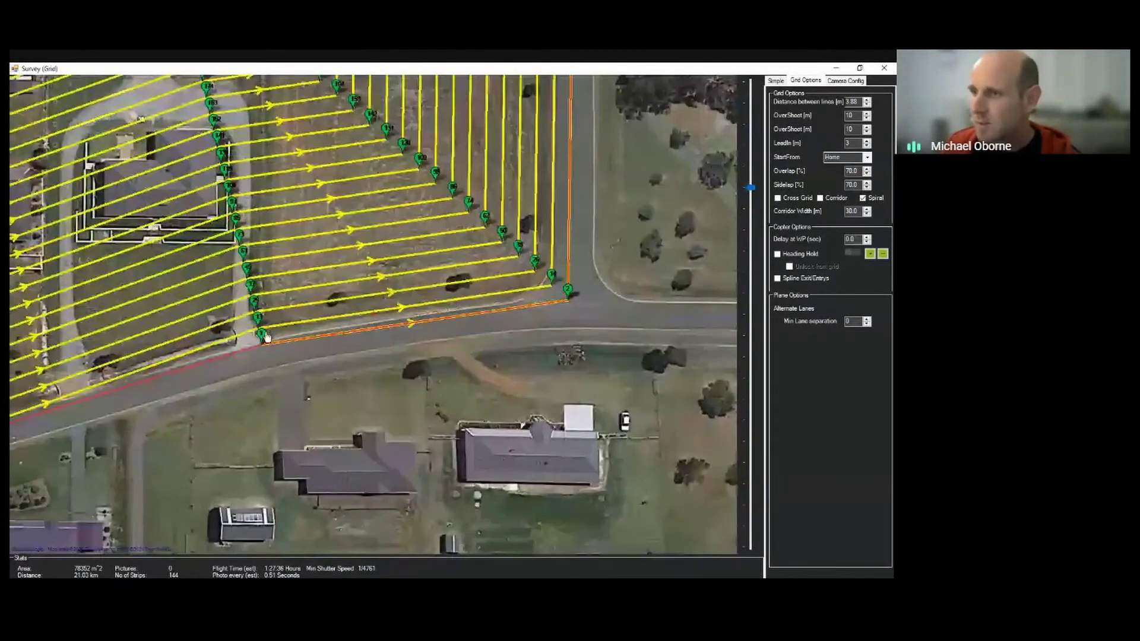
scroll(267, 337, "down", 2)
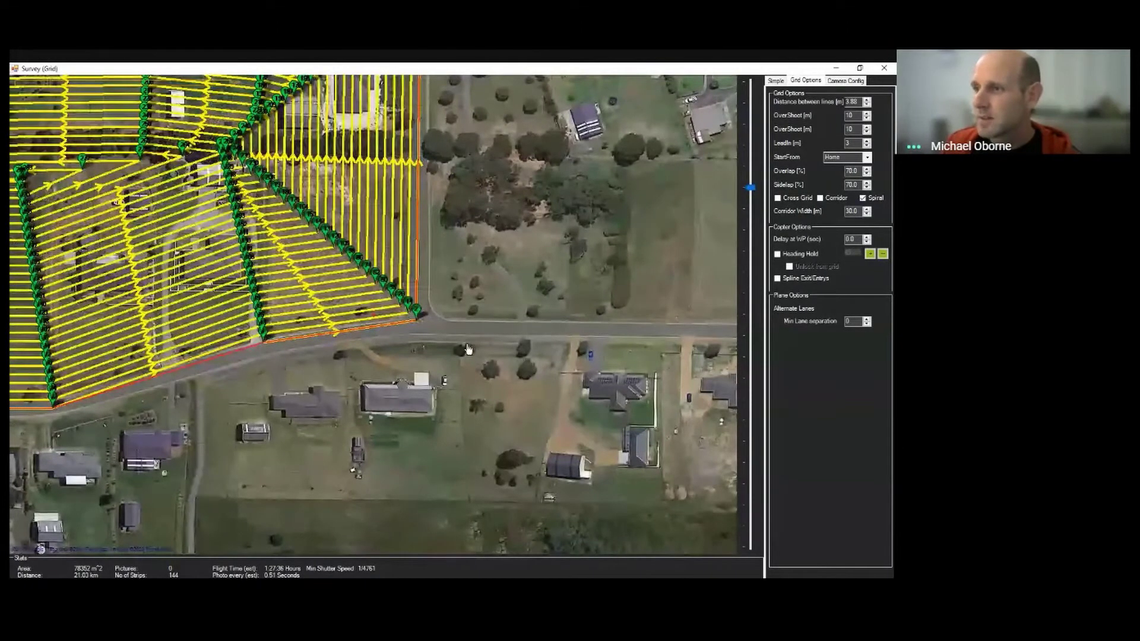
left_click_drag(469, 349, 710, 475)
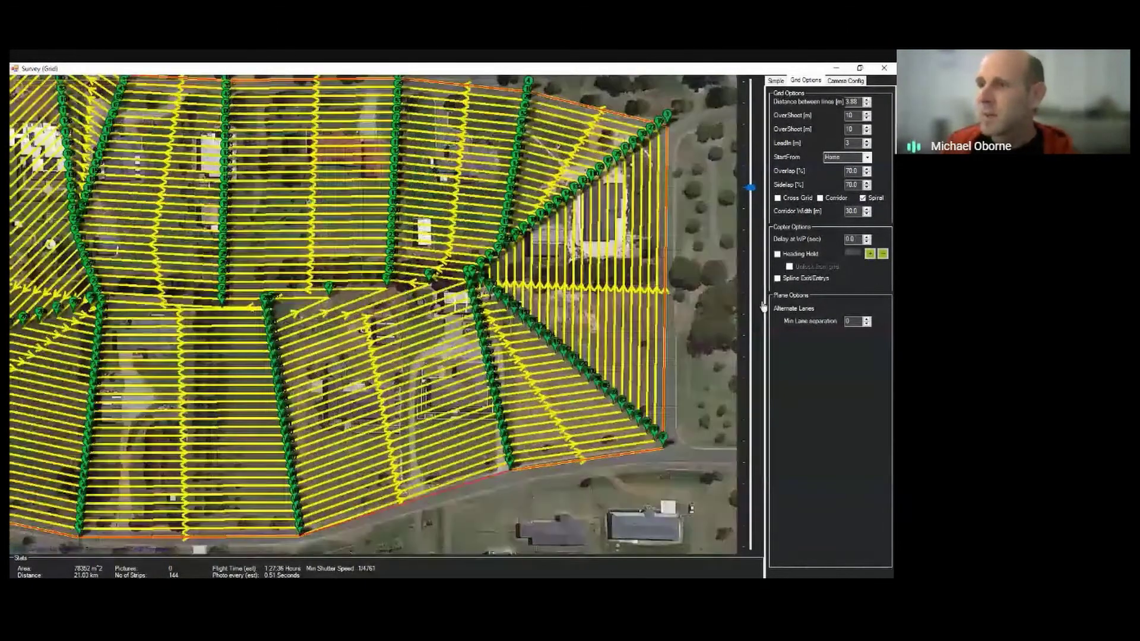
left_click_drag(764, 307, 845, 318)
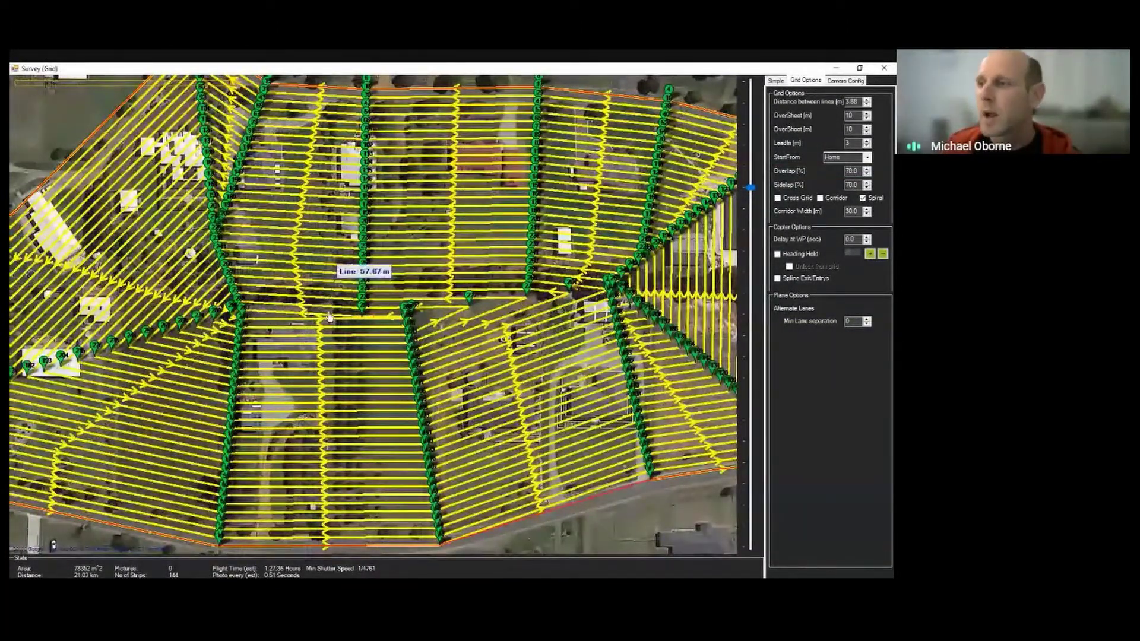
scroll(329, 318, "down", 2)
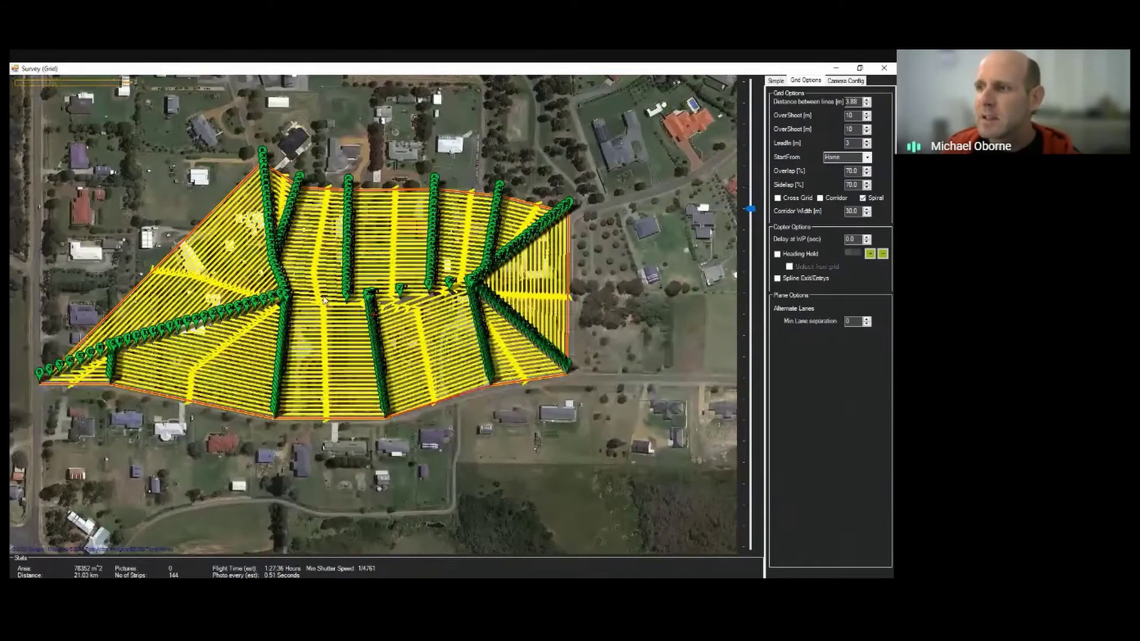
scroll(325, 300, "up", 2)
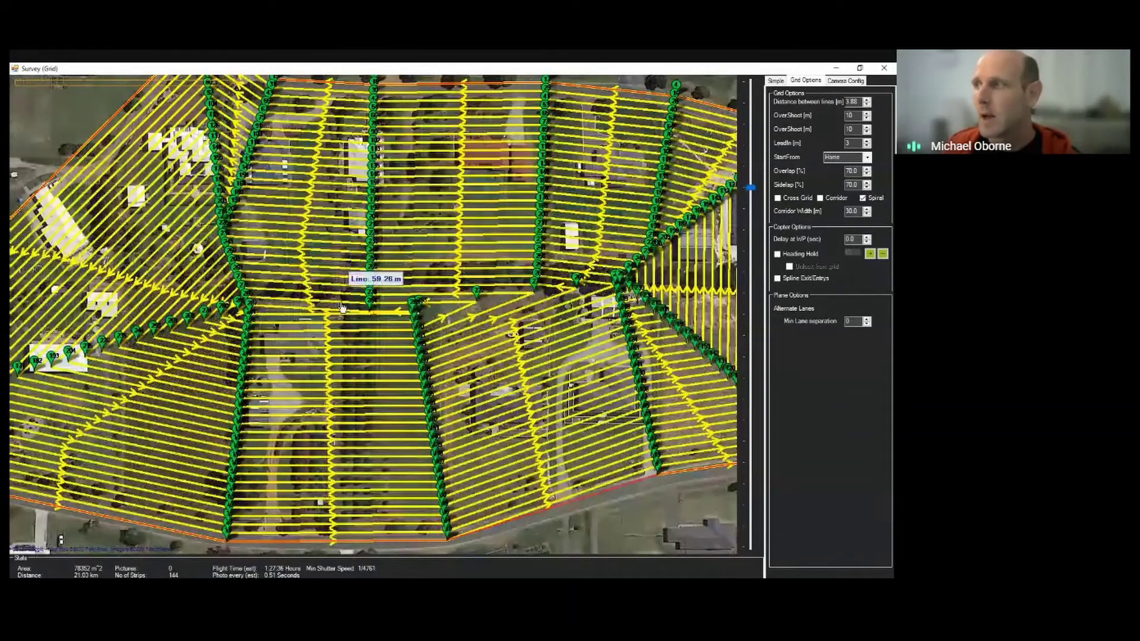
scroll(337, 305, "up", 2)
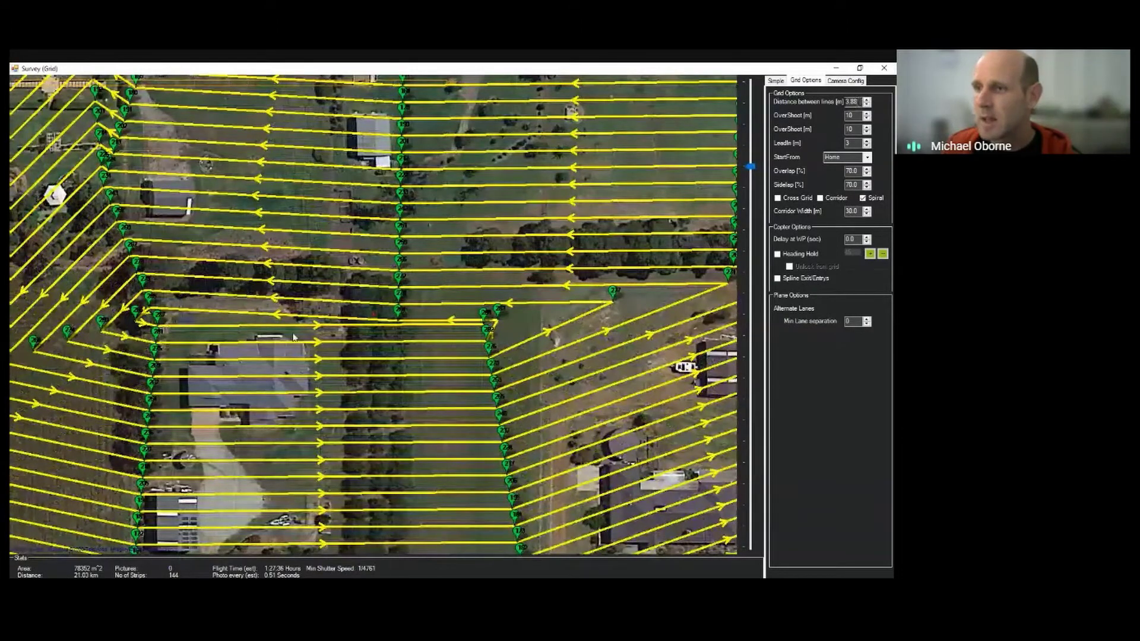
scroll(358, 323, "down", 3)
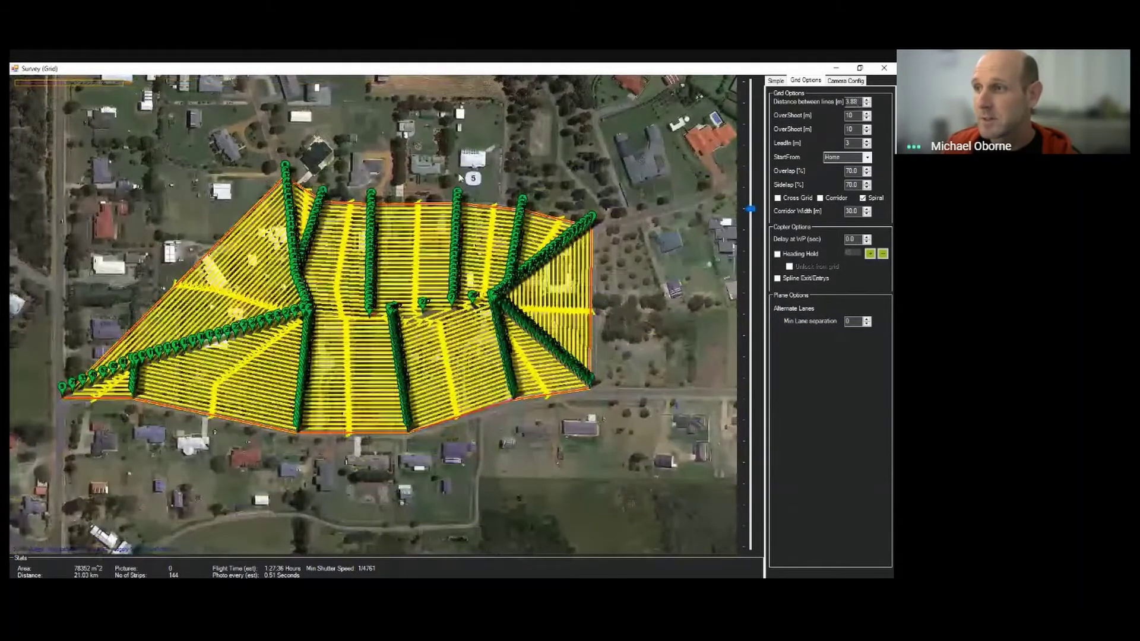
Hide the waypoint markers and reshape the spiral by moving the middle boundary point on the northern edge inward and back out.
scroll(460, 177, "up", 2)
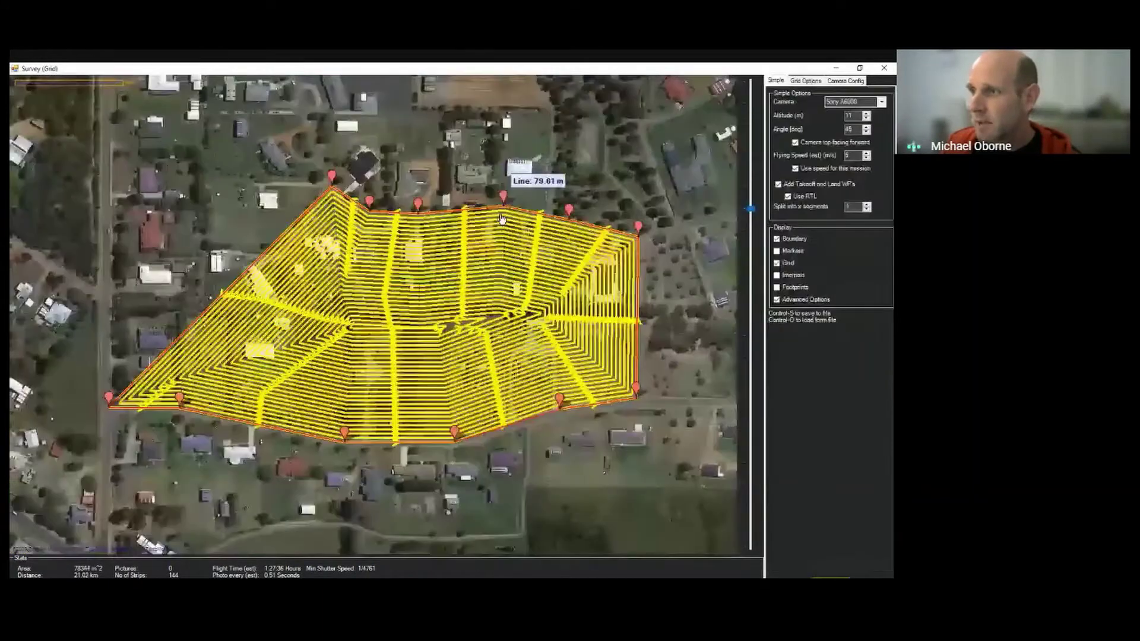
mouse_move(477, 283)
left_mouse_down()
mouse_move(504, 122)
mouse_move(570, 122)
mouse_move(493, 140)
mouse_move(497, 192)
mouse_move(469, 264)
mouse_move(417, 333)
mouse_move(349, 350)
mouse_move(416, 258)
mouse_move(511, 217)
mouse_move(509, 203)
left_mouse_up()
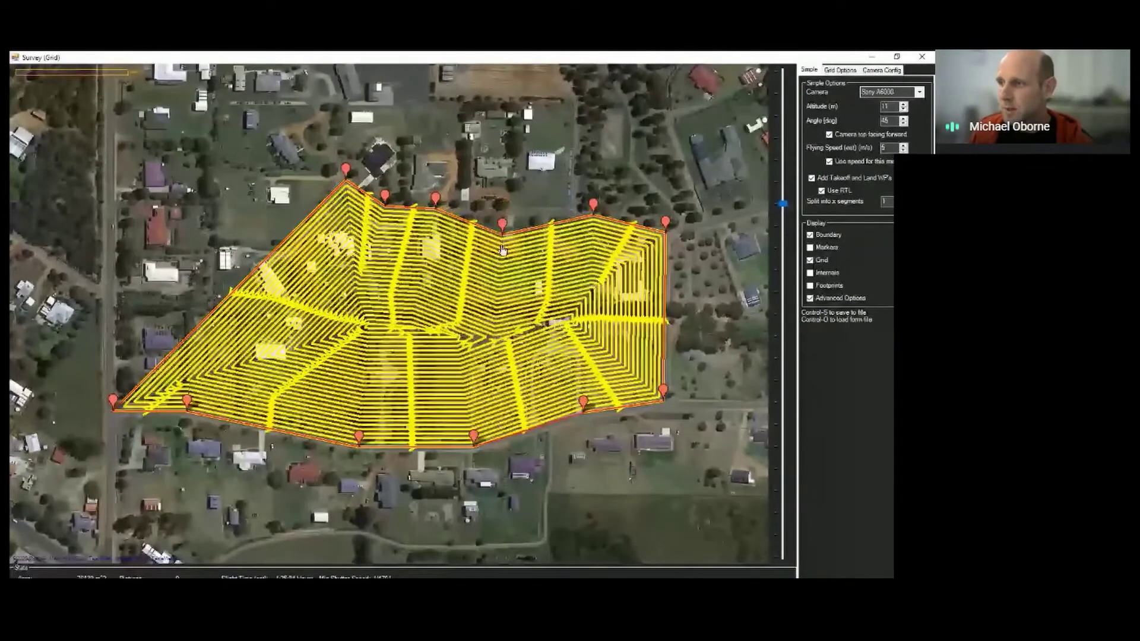
mouse_move(503, 249)
left_mouse_down()
mouse_move(382, 357)
mouse_move(510, 270)
mouse_move(560, 283)
mouse_move(528, 262)
left_mouse_up()
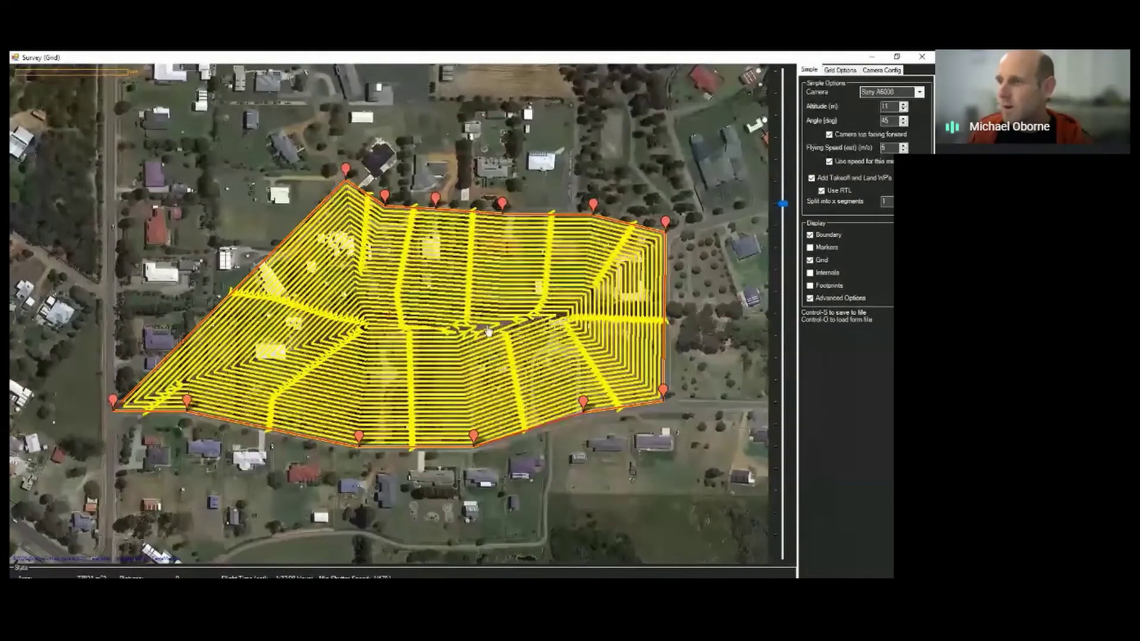
Check the centre of the reshaped spiral and nudge the northernmost corner point of the survey boundary.
scroll(482, 315, "up", 2)
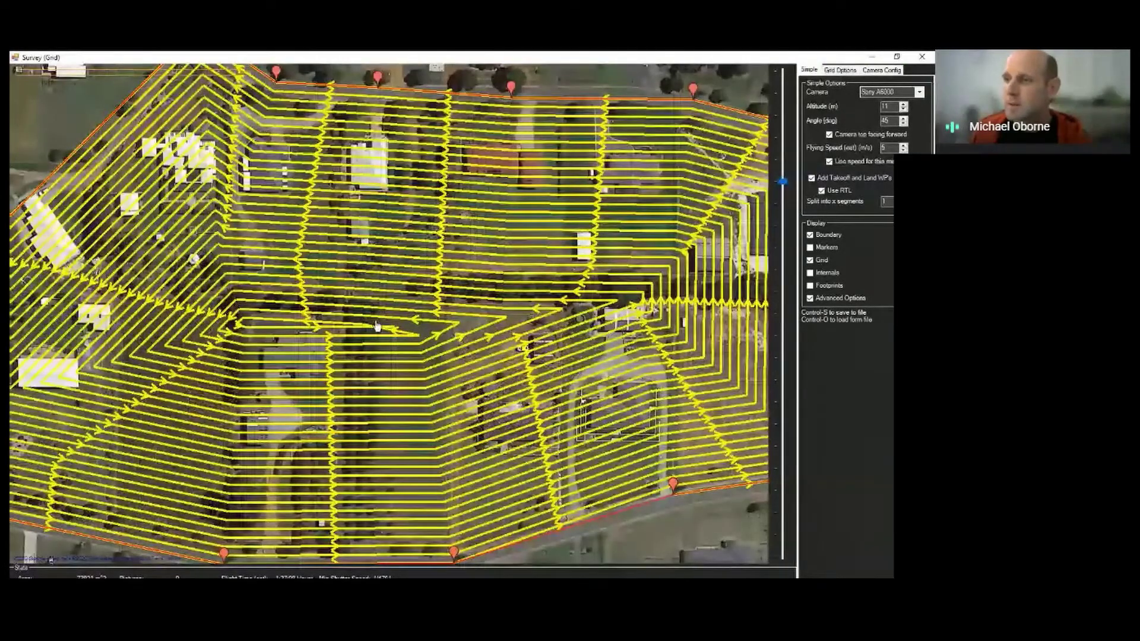
scroll(495, 336, "down", 3)
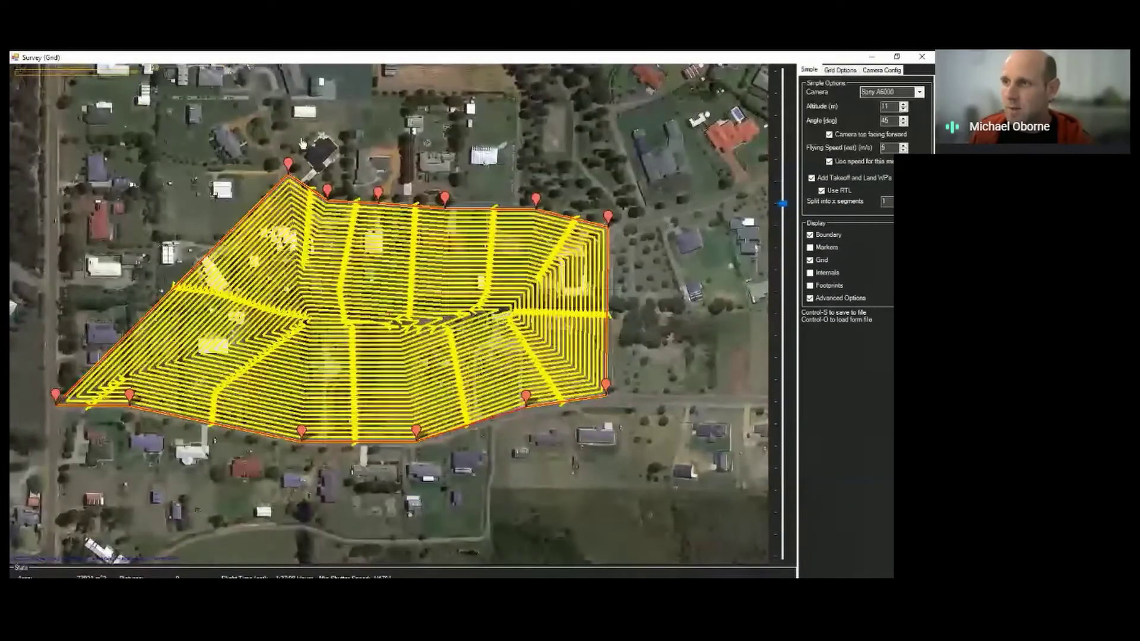
mouse_move(289, 171)
left_mouse_down()
mouse_move(256, 172)
mouse_move(368, 334)
mouse_move(444, 373)
mouse_move(484, 352)
mouse_move(518, 270)
mouse_move(159, 245)
mouse_move(288, 178)
left_mouse_up()
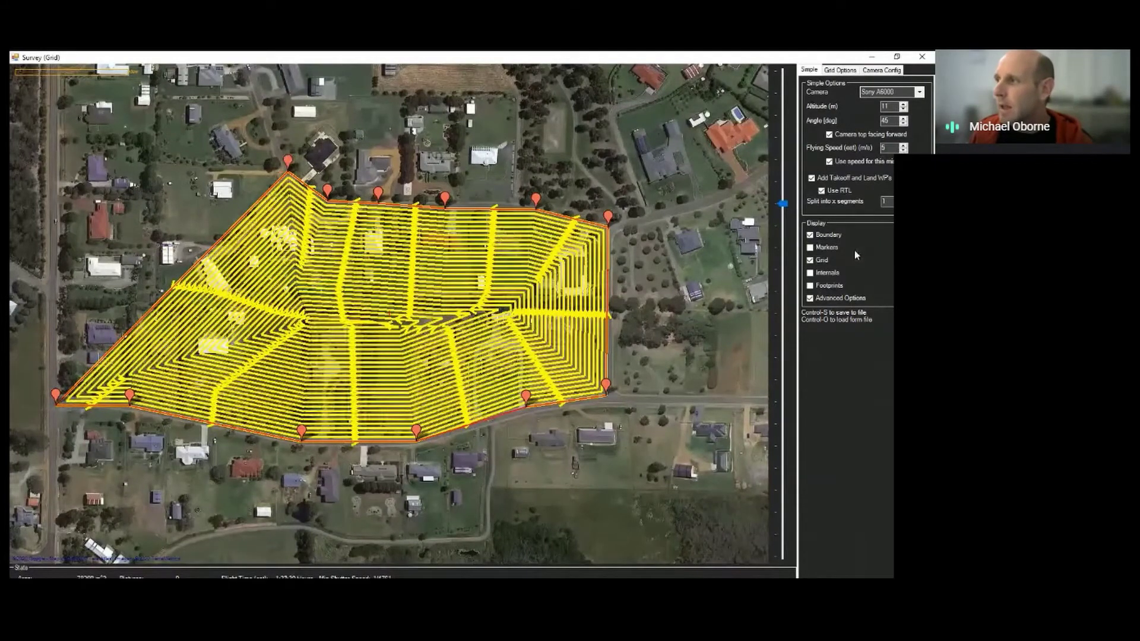
Turn off the spiral pattern and raise the survey altitude to 41 m.
left_click(849, 71)
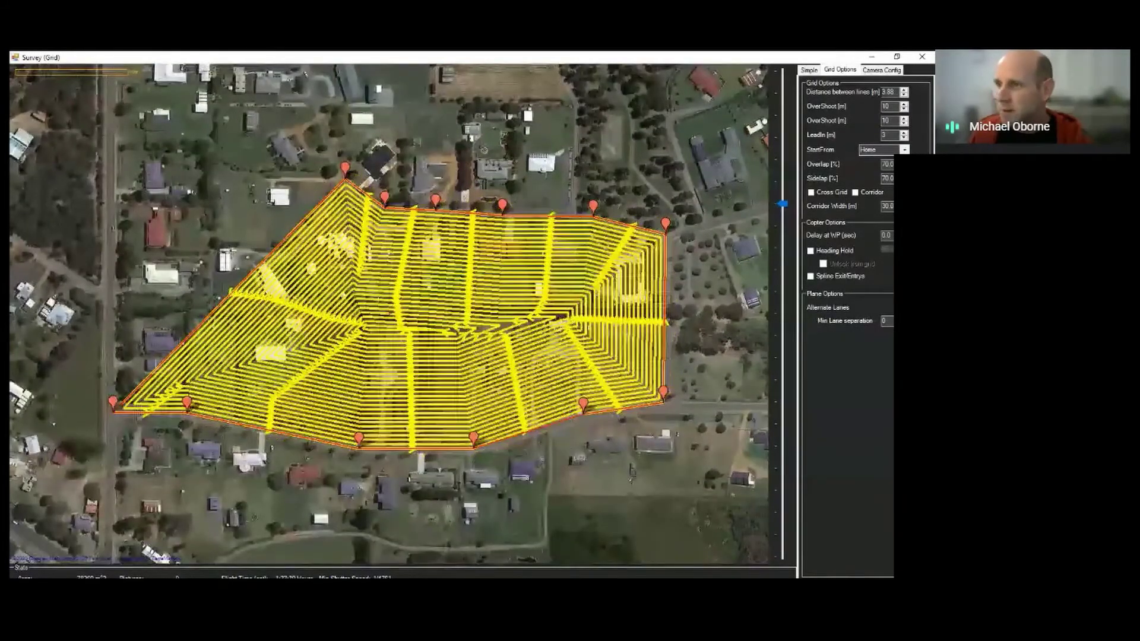
left_click(808, 70)
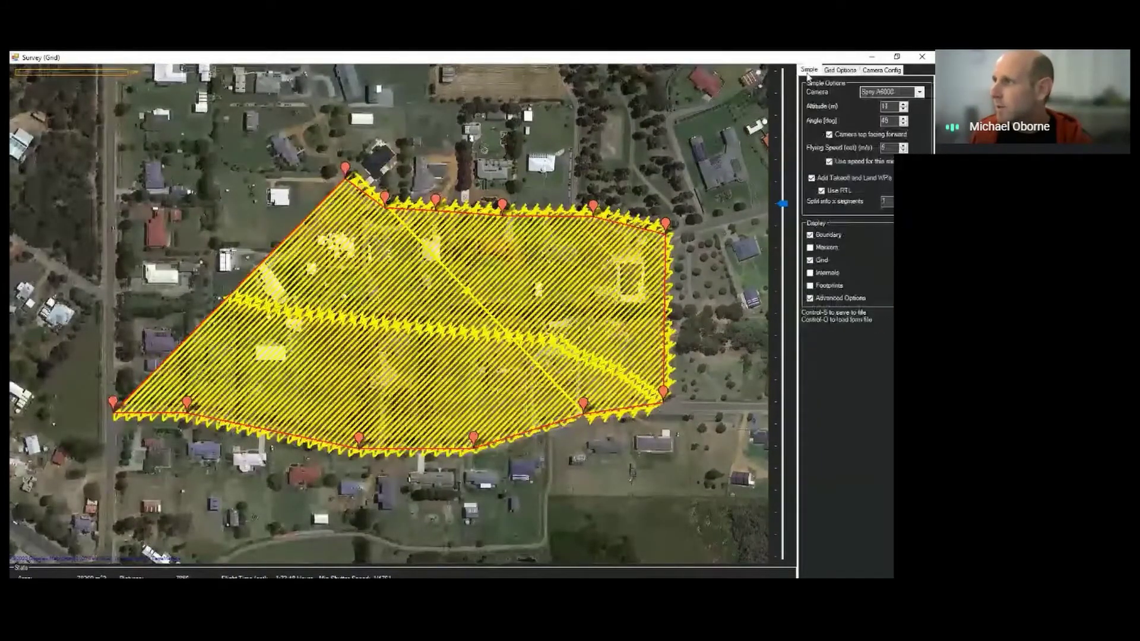
left_click(904, 106)
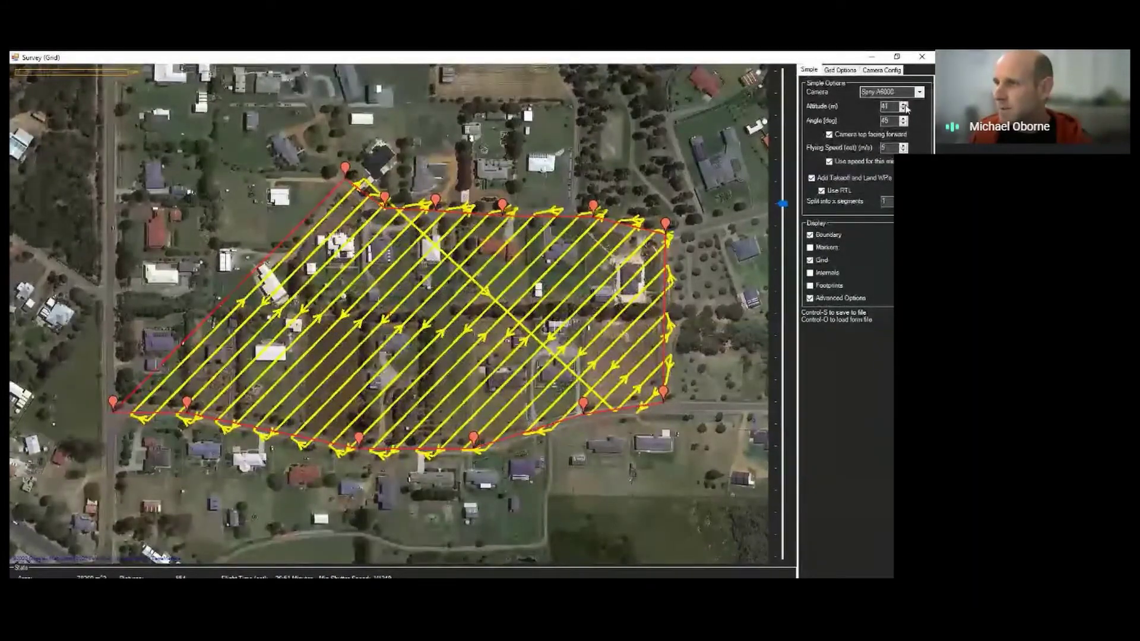
Set the copter's delay at each waypoint to 1.0 second and view the line ends along the northern boundary.
left_click(840, 70)
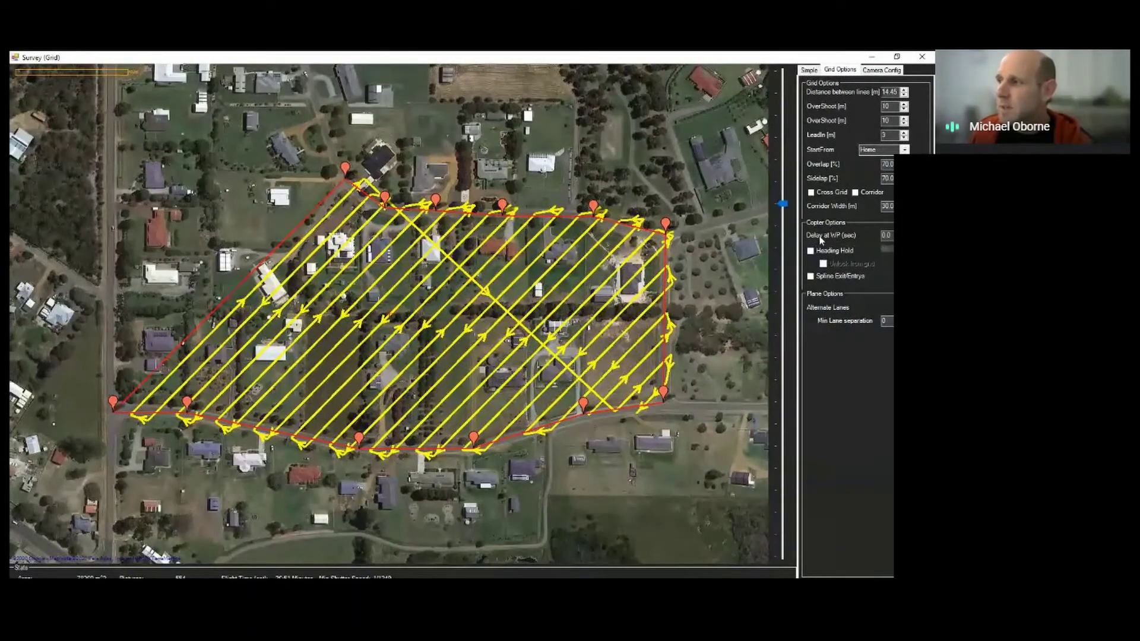
double_click(886, 236)
type("1.0")
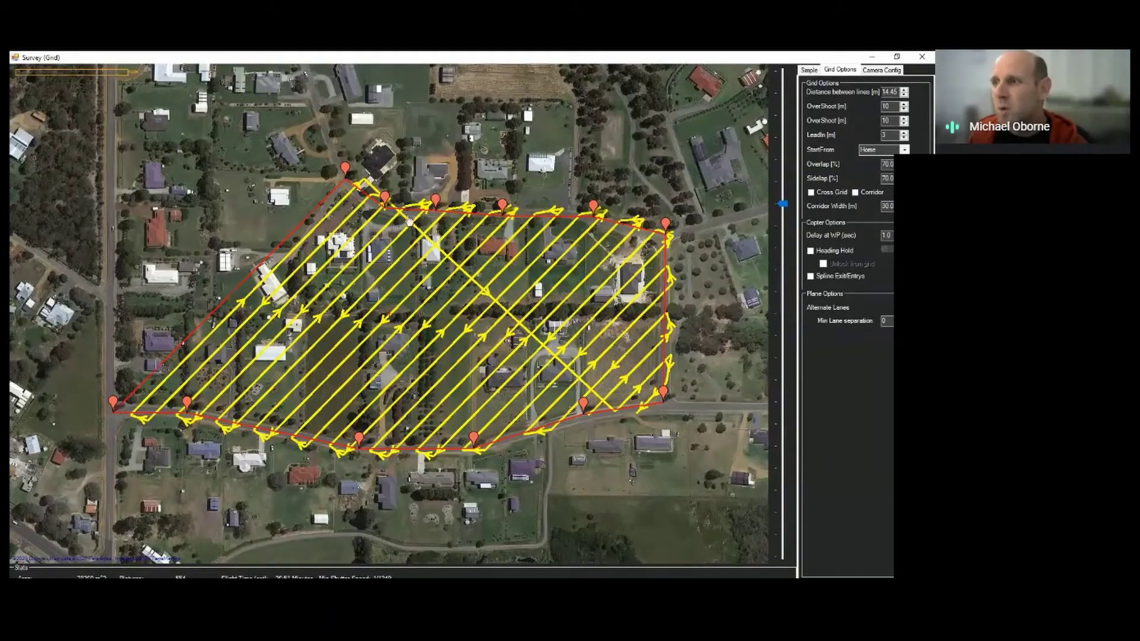
scroll(409, 206, "up", 1)
scroll(409, 206, "down", 2)
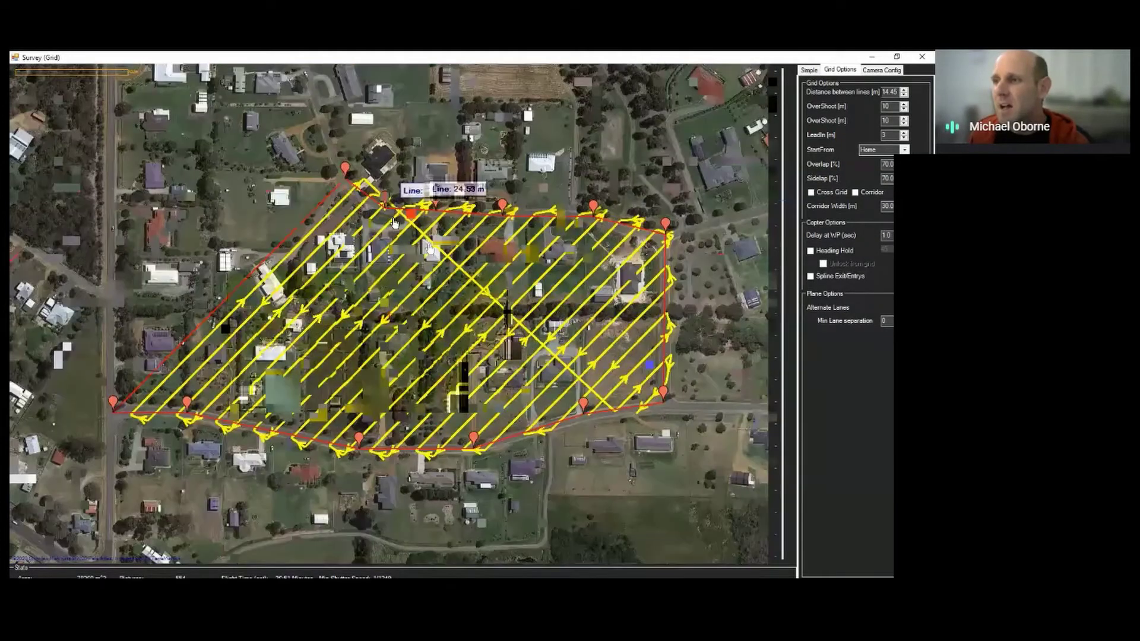
scroll(326, 224, "up", 3)
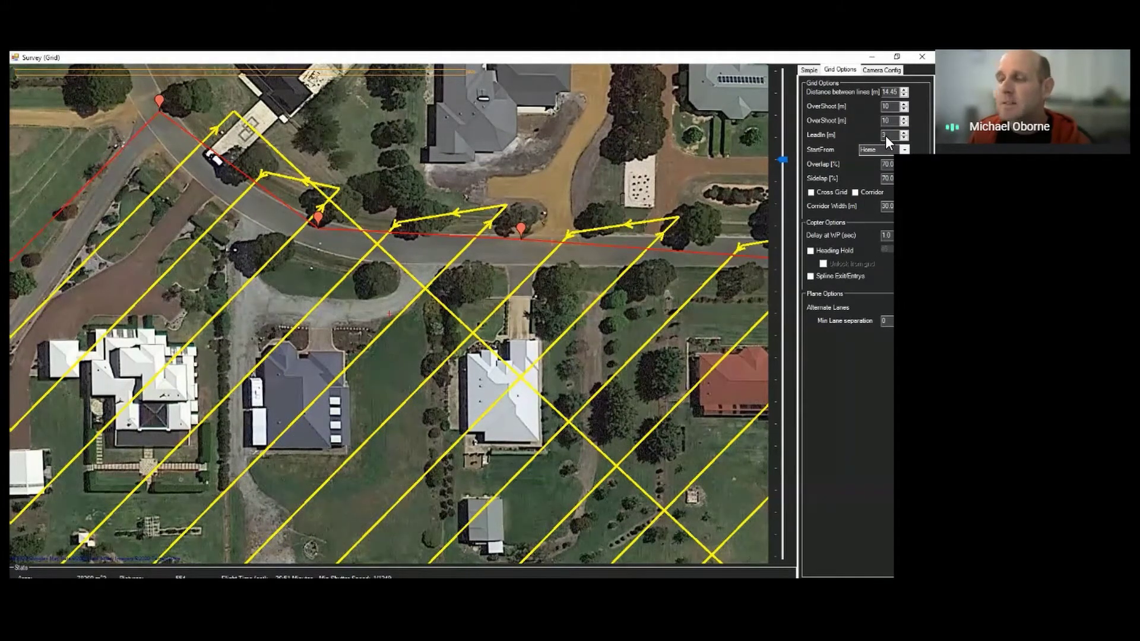
Set the copter's waypoint delay back to 0.0 seconds.
left_click(886, 235)
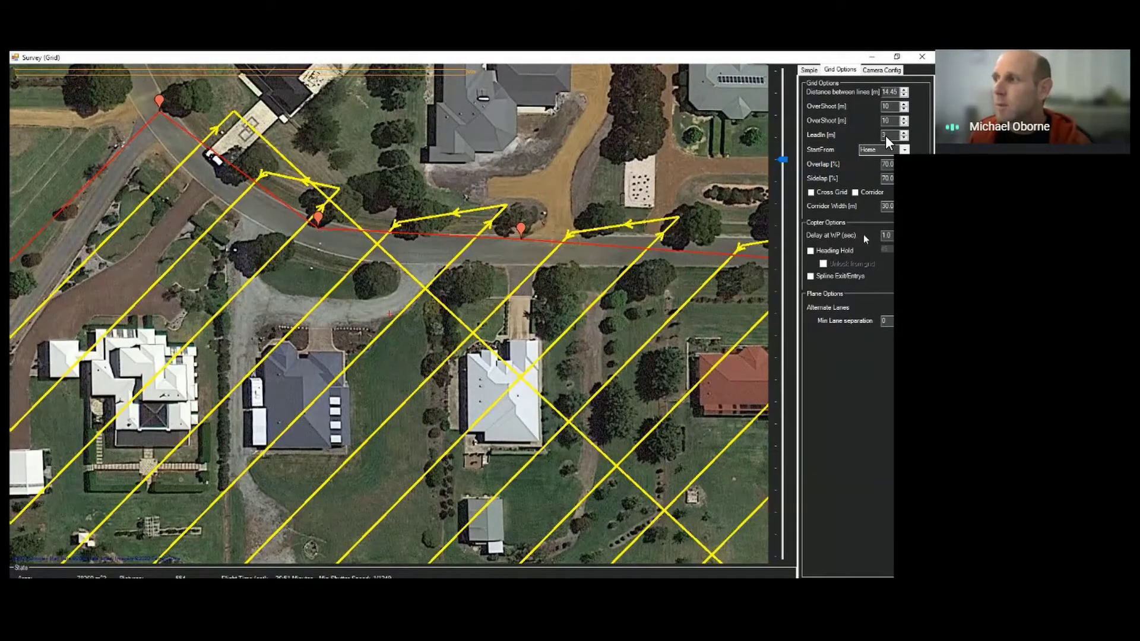
left_click_drag(895, 236, 857, 237)
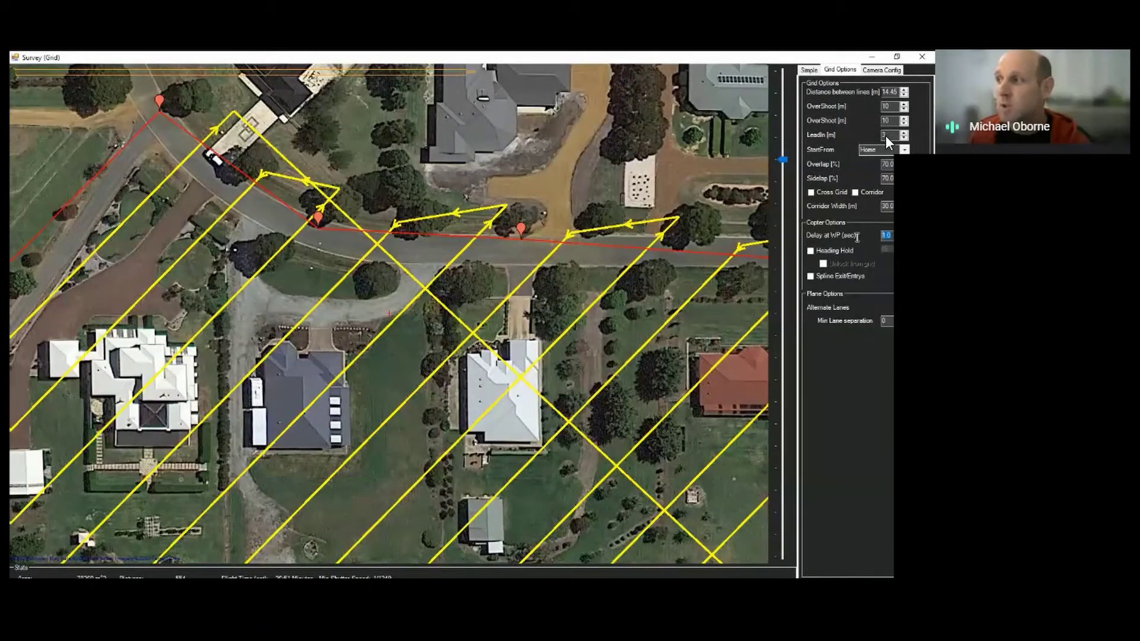
type("0.0")
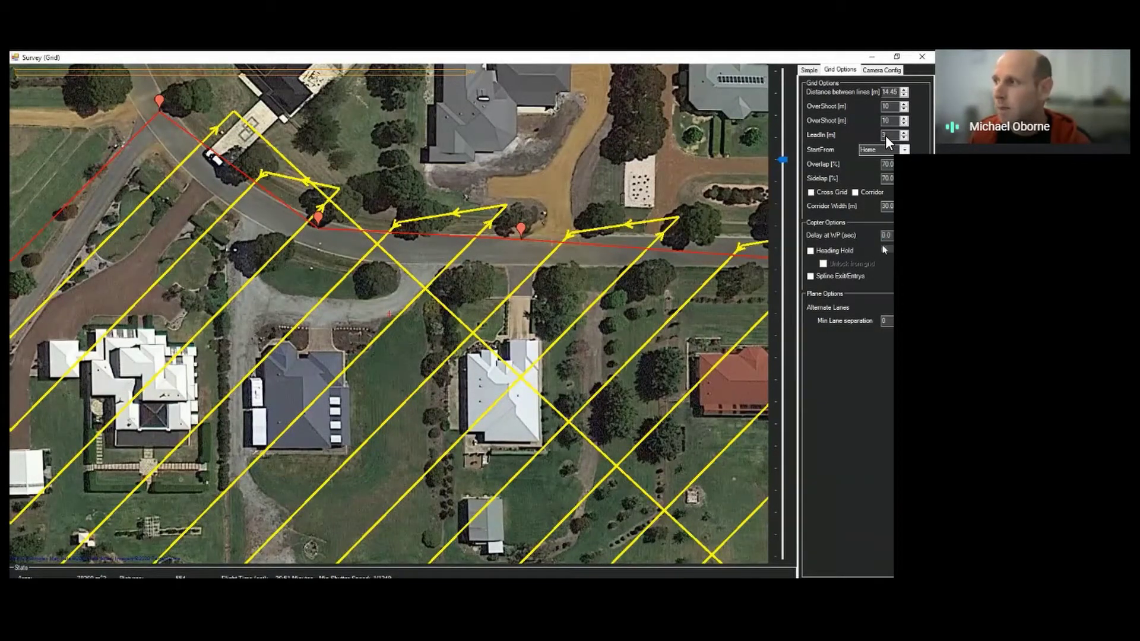
Enable heading hold for the copter and change the held heading to 225 degrees.
left_click(830, 255)
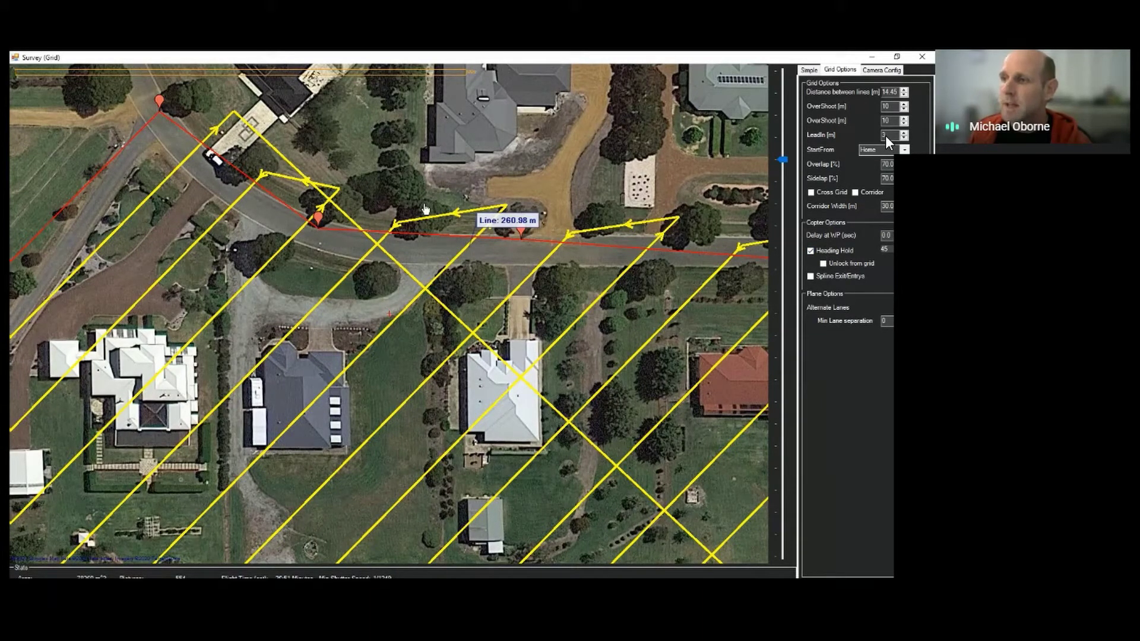
scroll(425, 208, "down", 2)
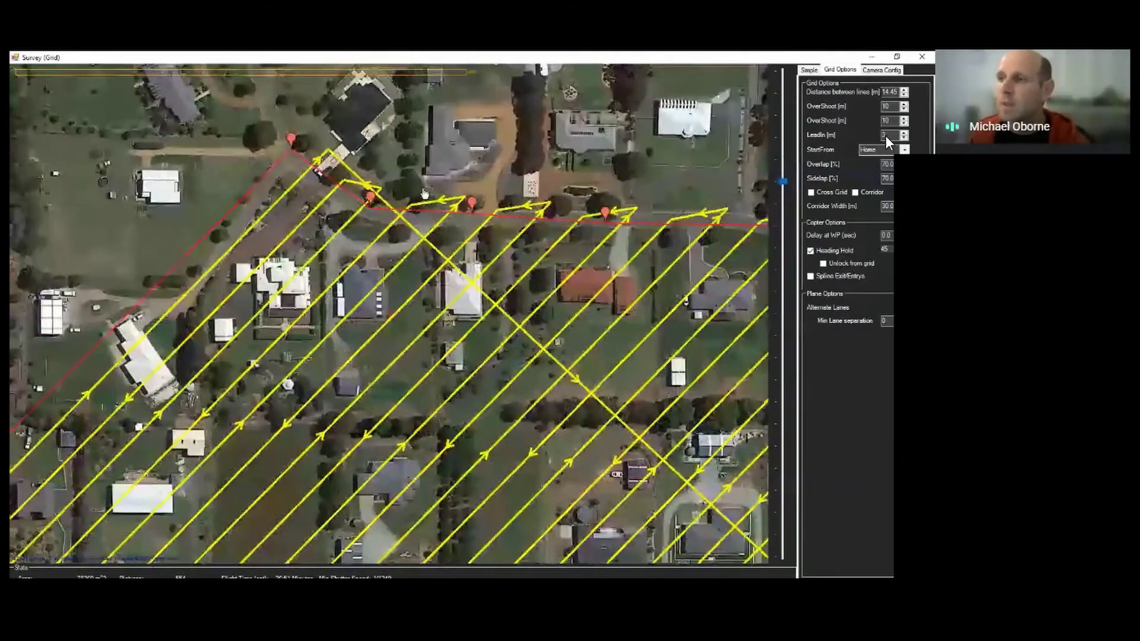
scroll(426, 193, "down", 2)
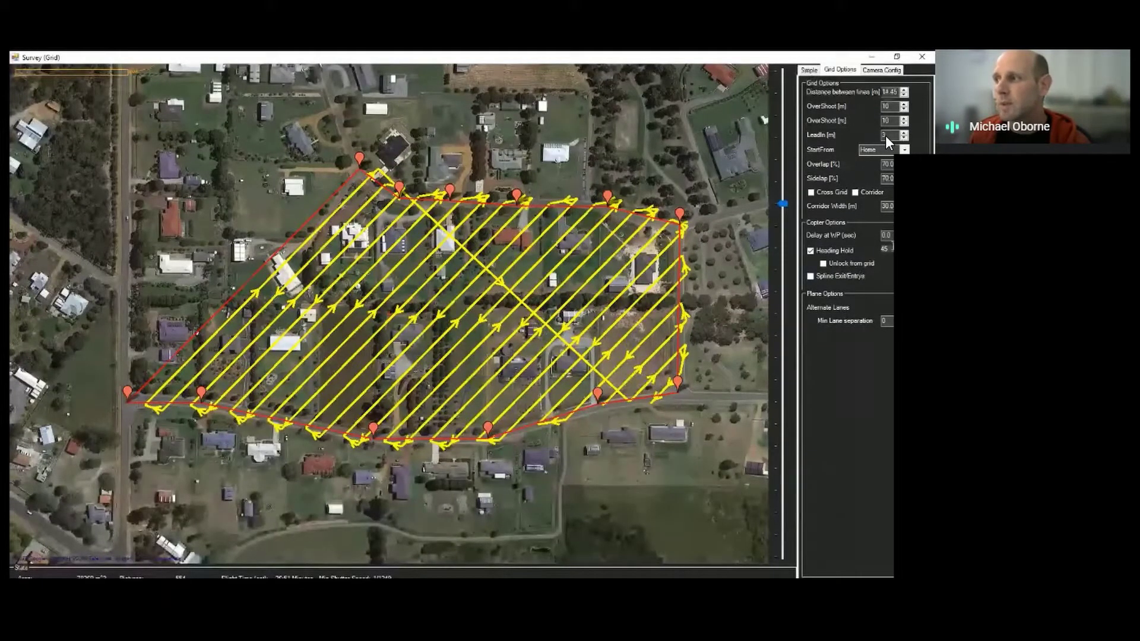
double_click(891, 249)
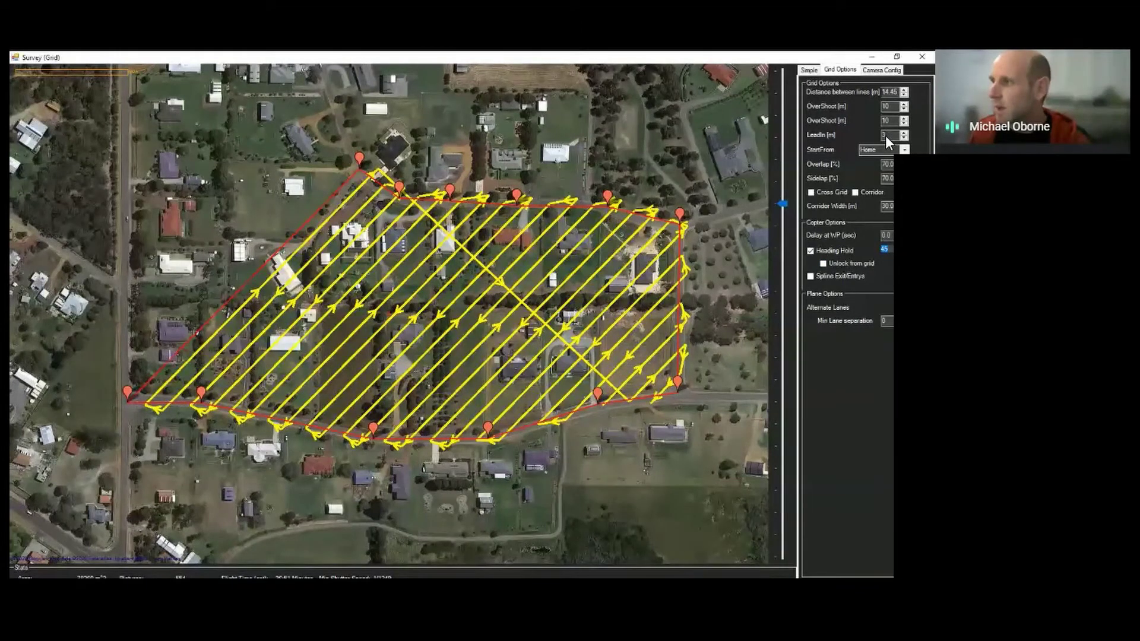
type("225")
left_click(850, 252)
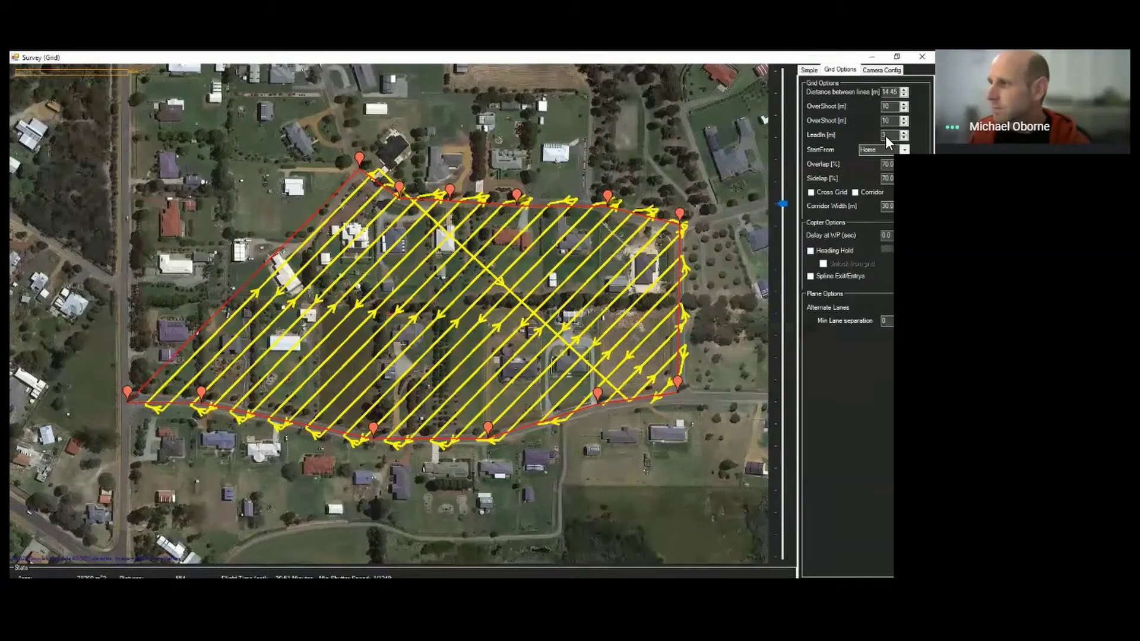
key("space")
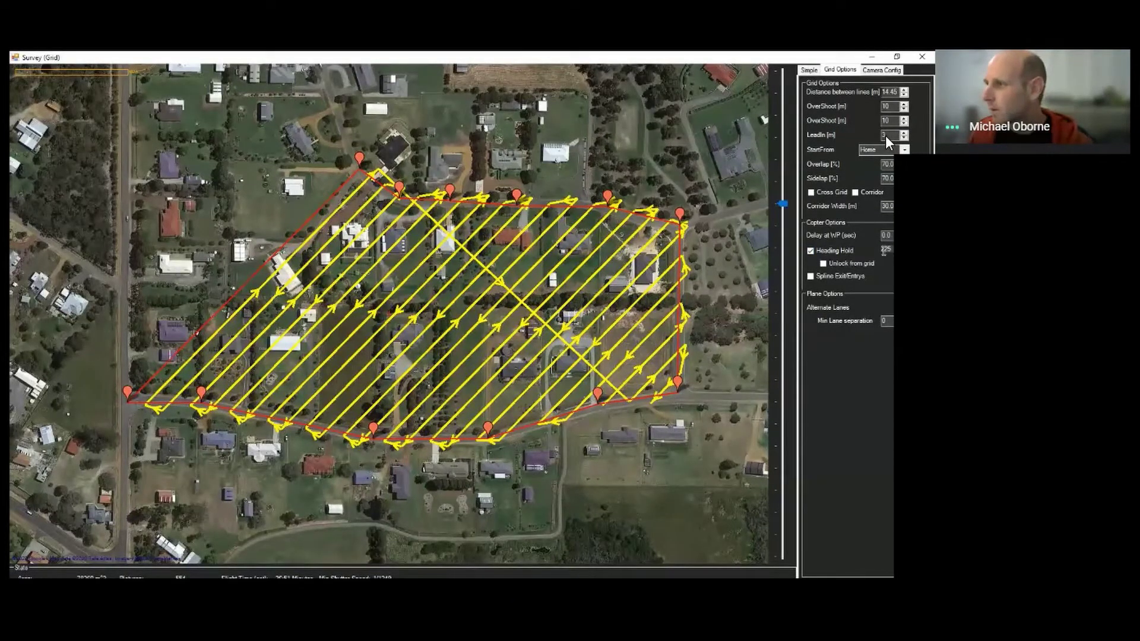
Switch the held heading between 45 and 225 degrees by turning heading hold off and on, ending on 45.
key("Tab")
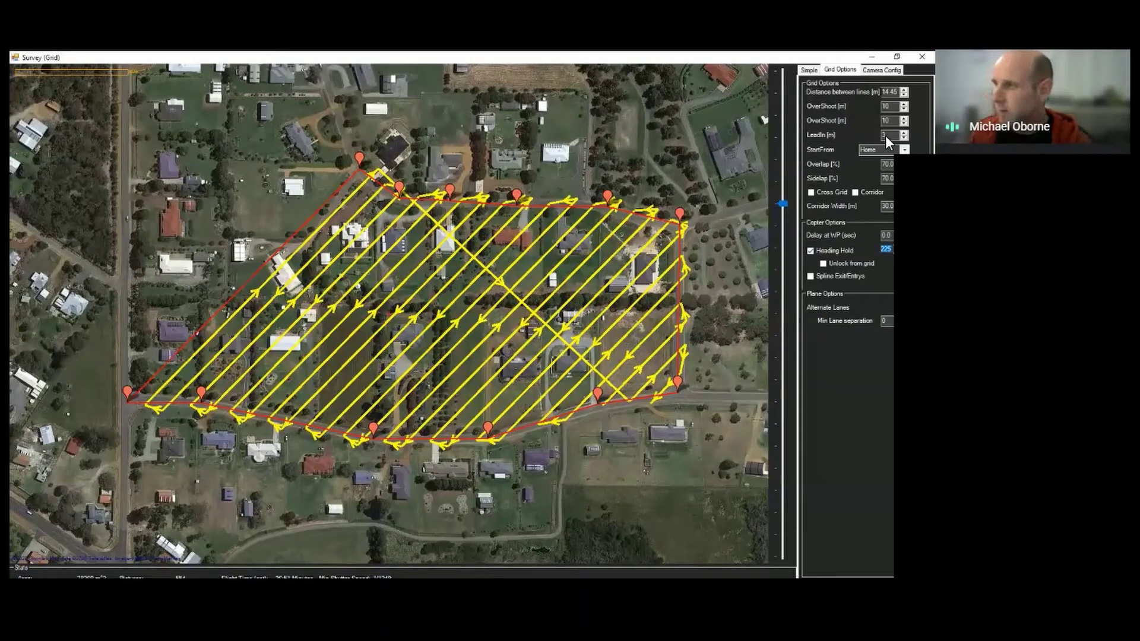
type("45")
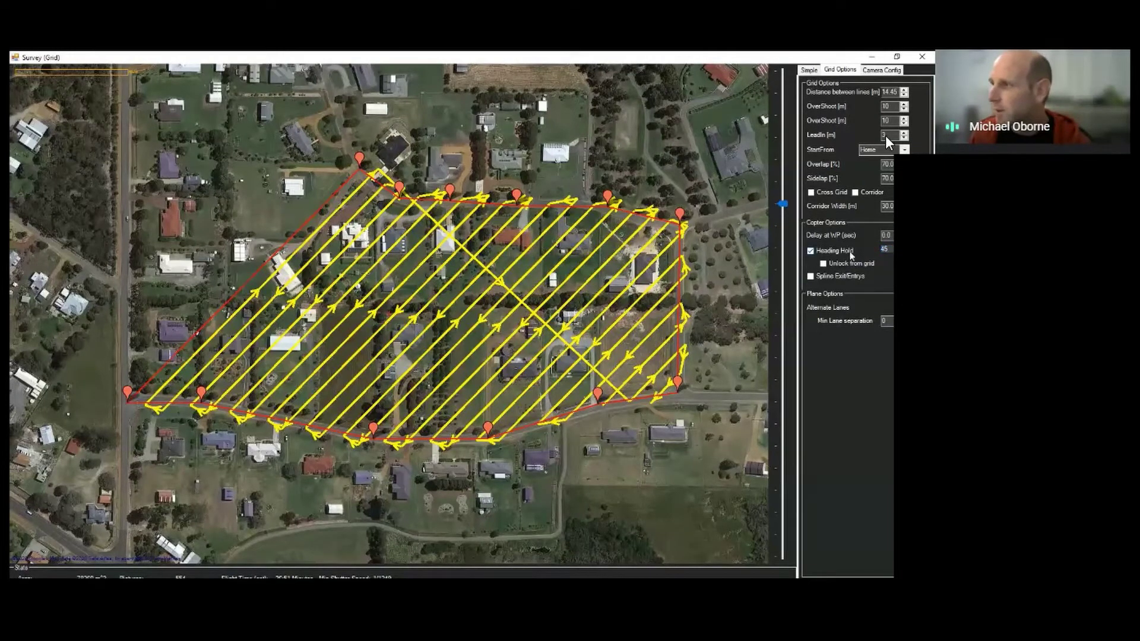
key("shift+Tab")
key("space")
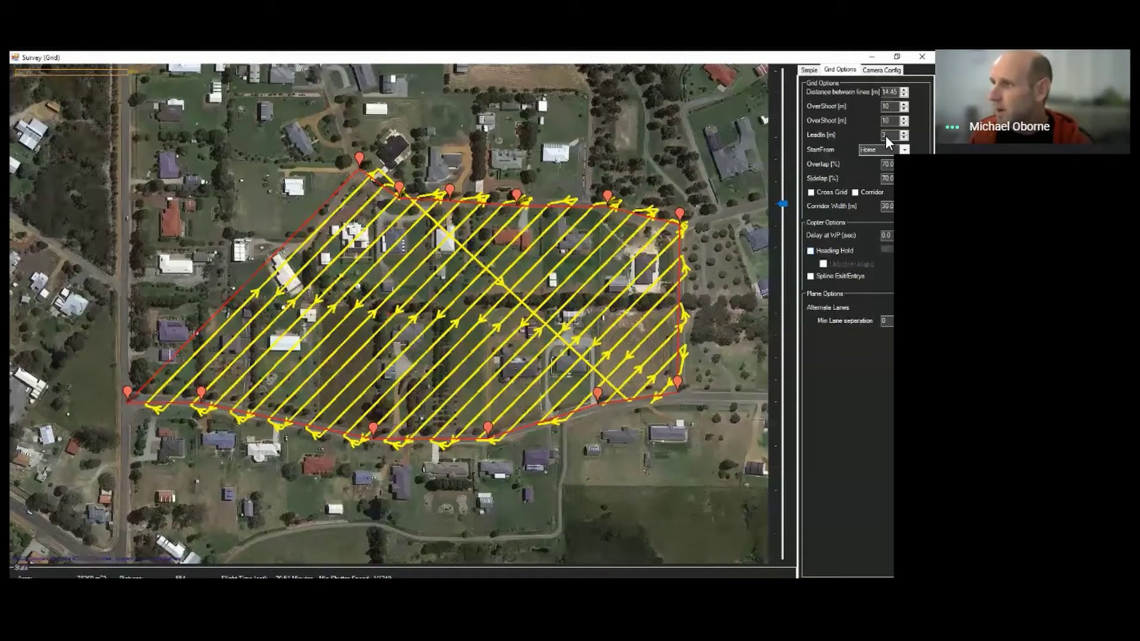
key("space")
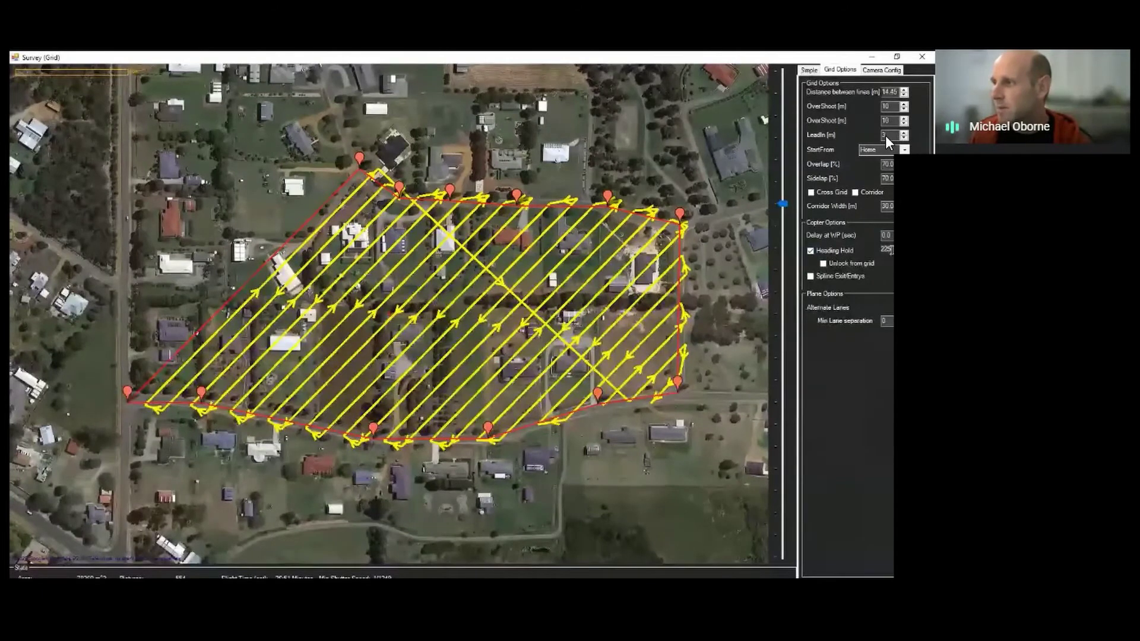
key("Tab")
type("45")
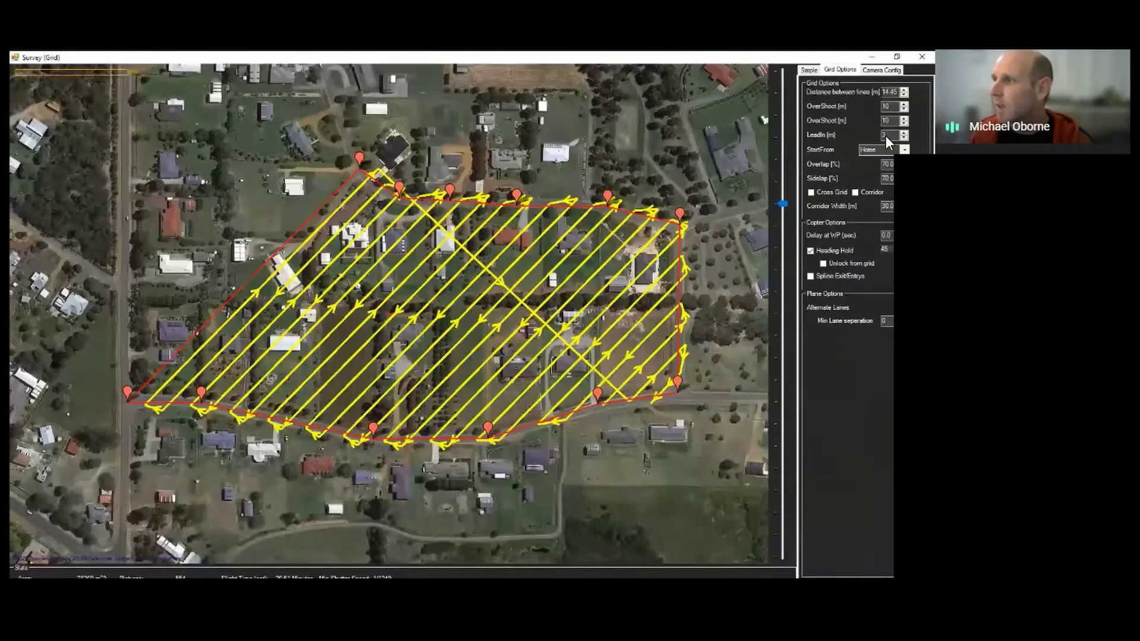
Turn heading hold off and on again, unlock it from the grid and set the held heading to 0 degrees.
left_click(854, 254)
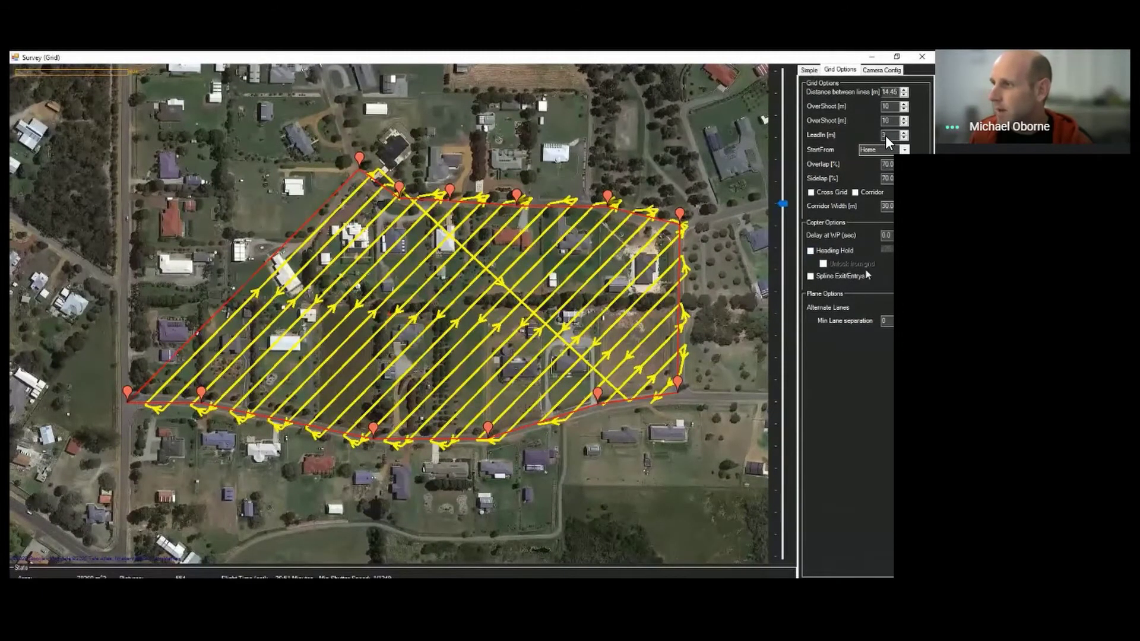
left_click(840, 254)
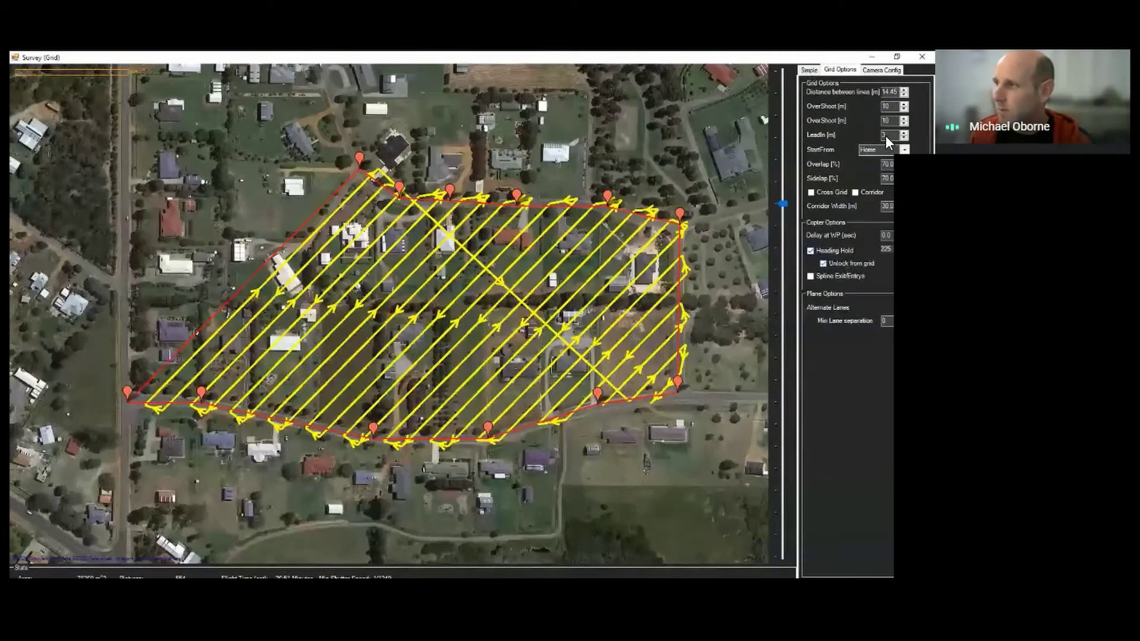
type("0")
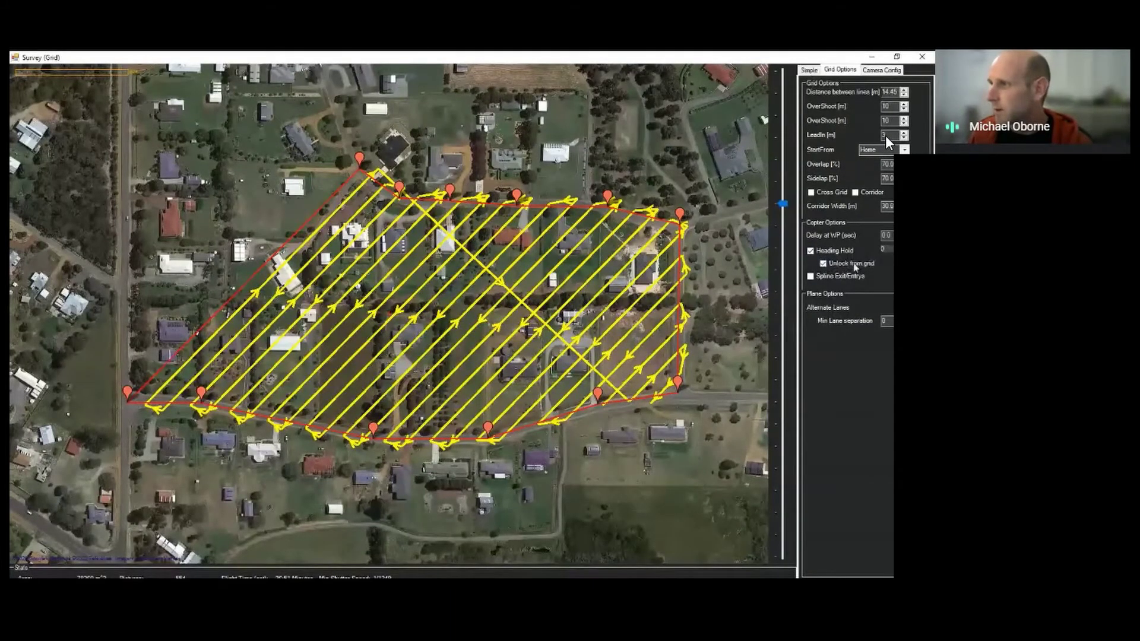
left_click(854, 265)
left_click(857, 262)
left_click_drag(888, 249, 863, 249)
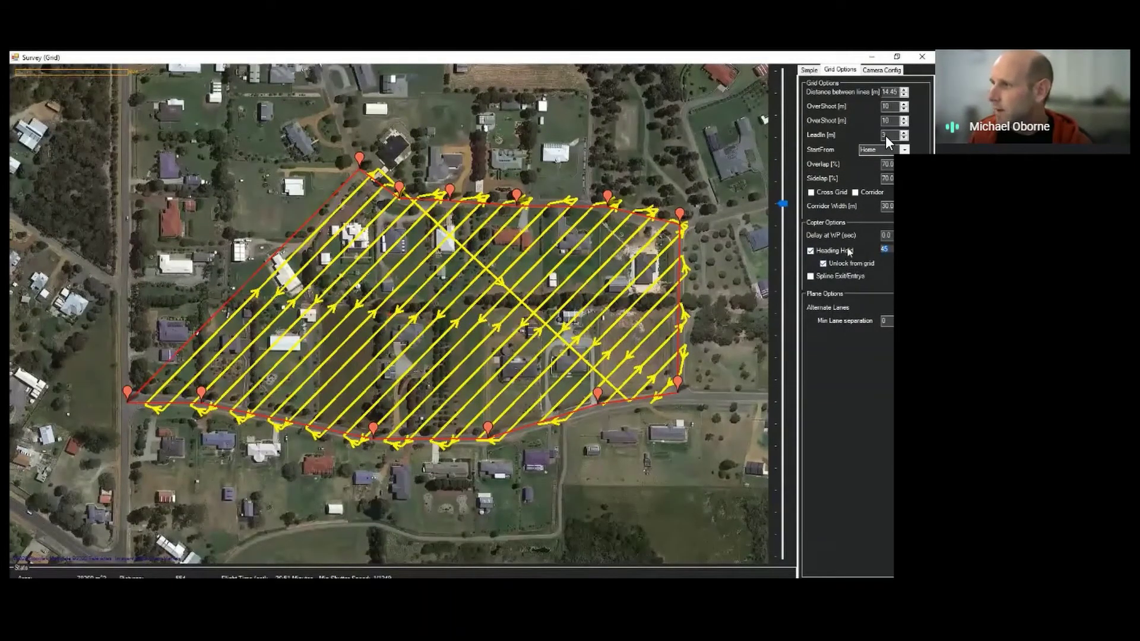
type("0")
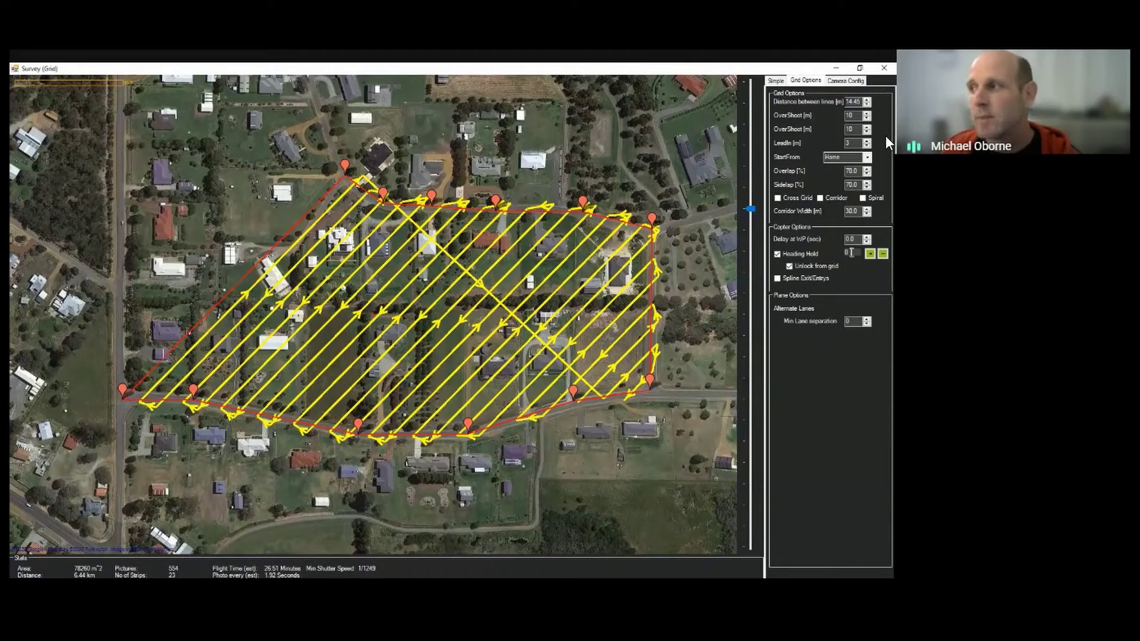
Turn off heading hold, enable spline exits and entries, and inspect the lane turns along the northern boundary.
left_click(798, 257)
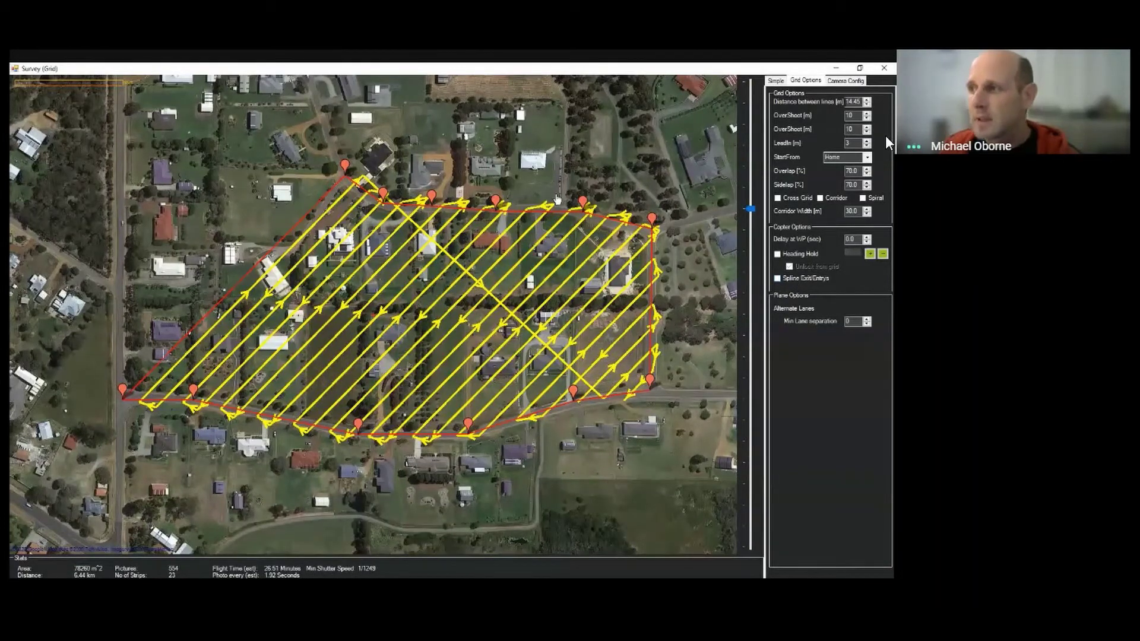
scroll(558, 199, "up", 4)
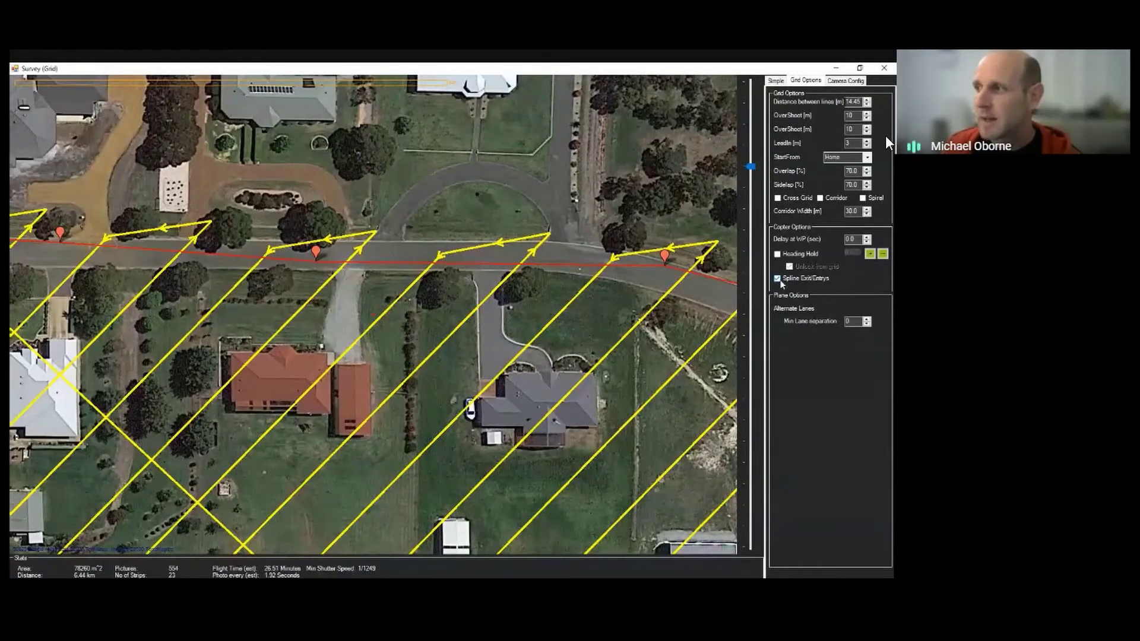
scroll(537, 269, "down", 2)
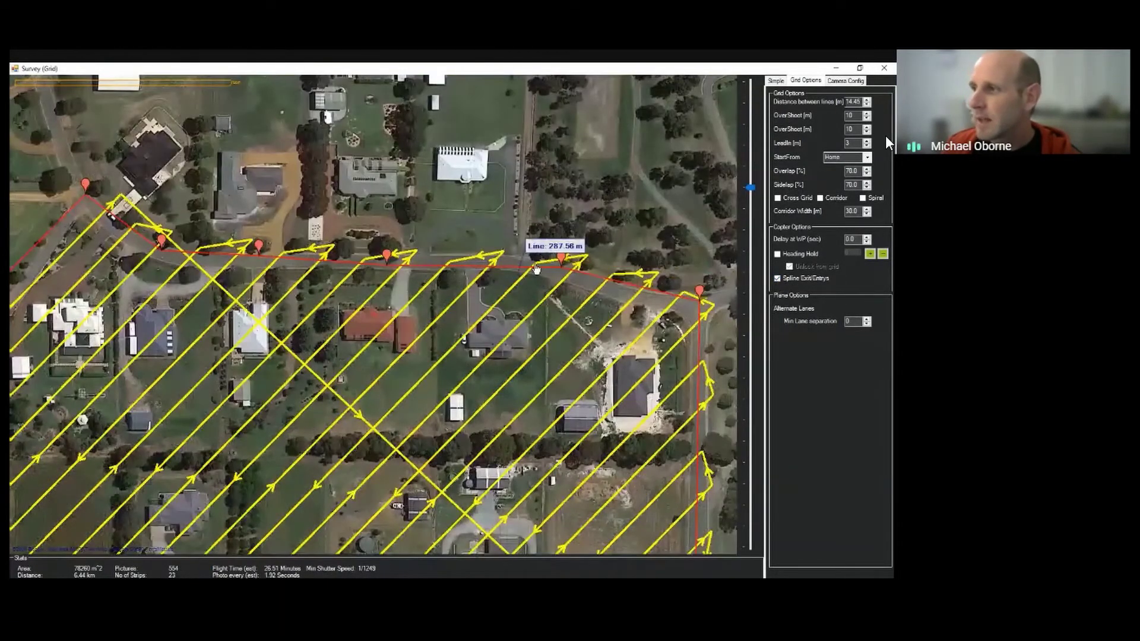
scroll(537, 269, "up", 2)
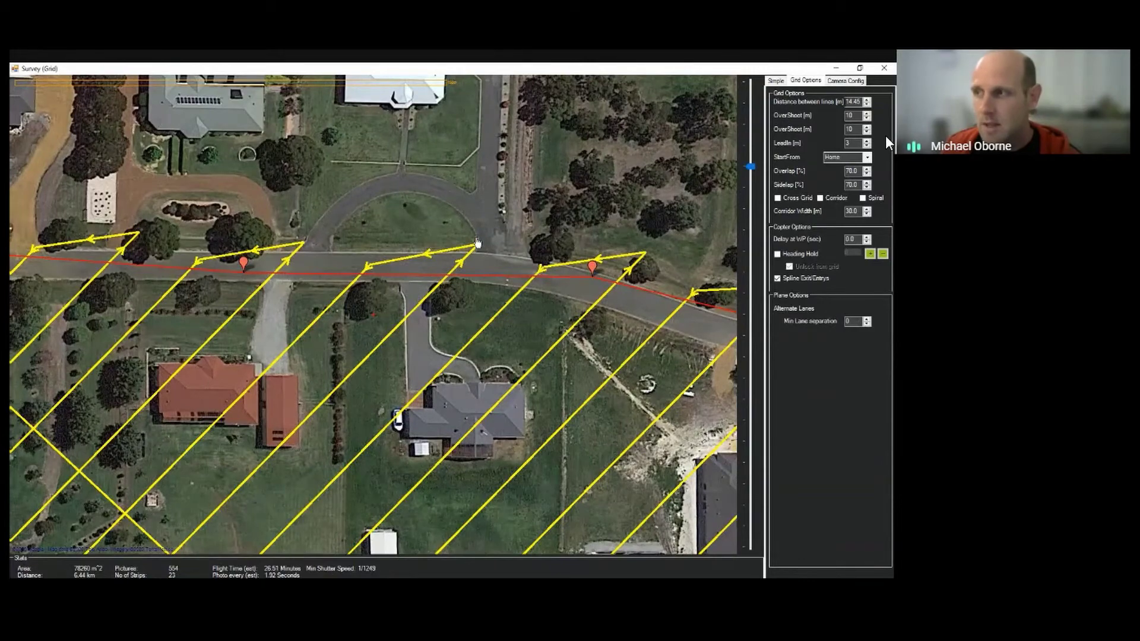
Raise the plane's minimum lane separation stepwise to 6 so that the survey flies alternate lanes.
left_click(867, 319)
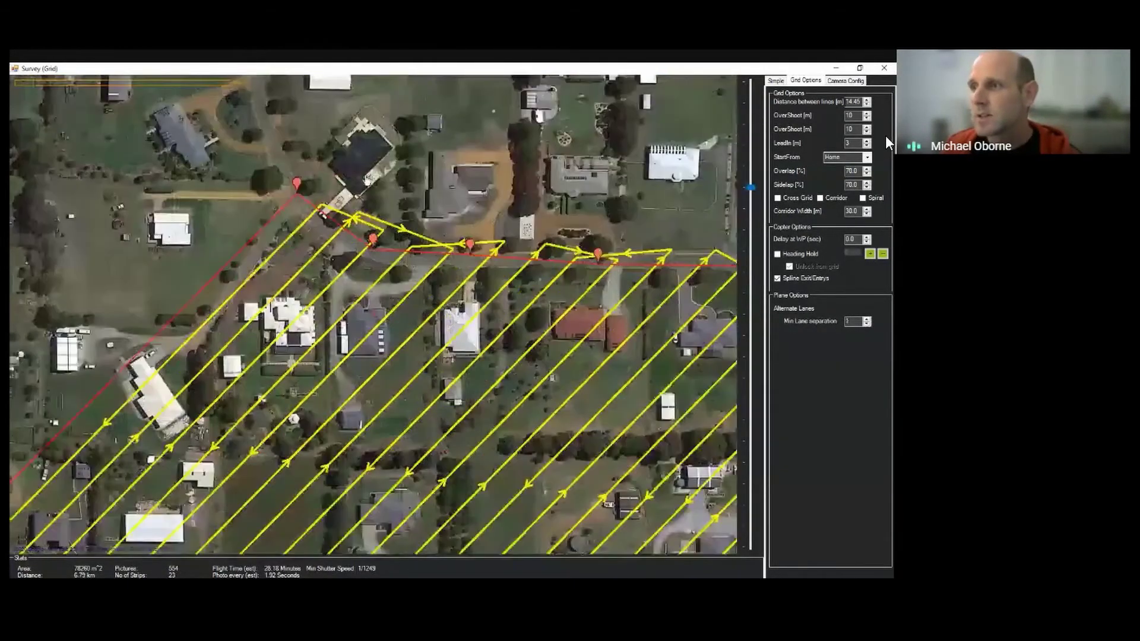
scroll(333, 188, "up", 1)
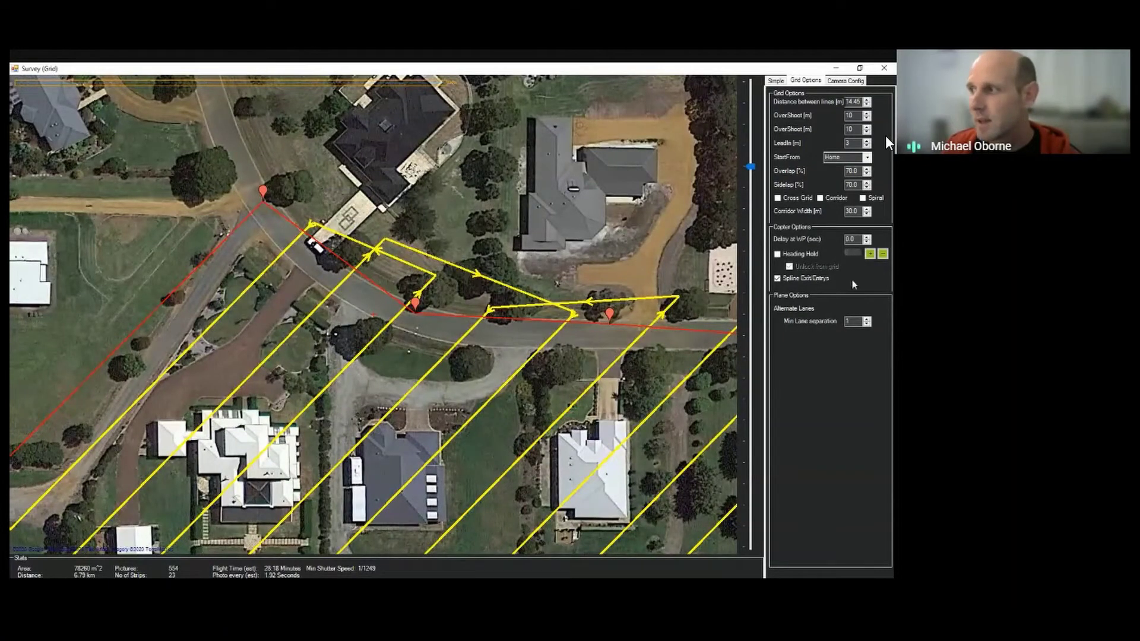
left_click(867, 319)
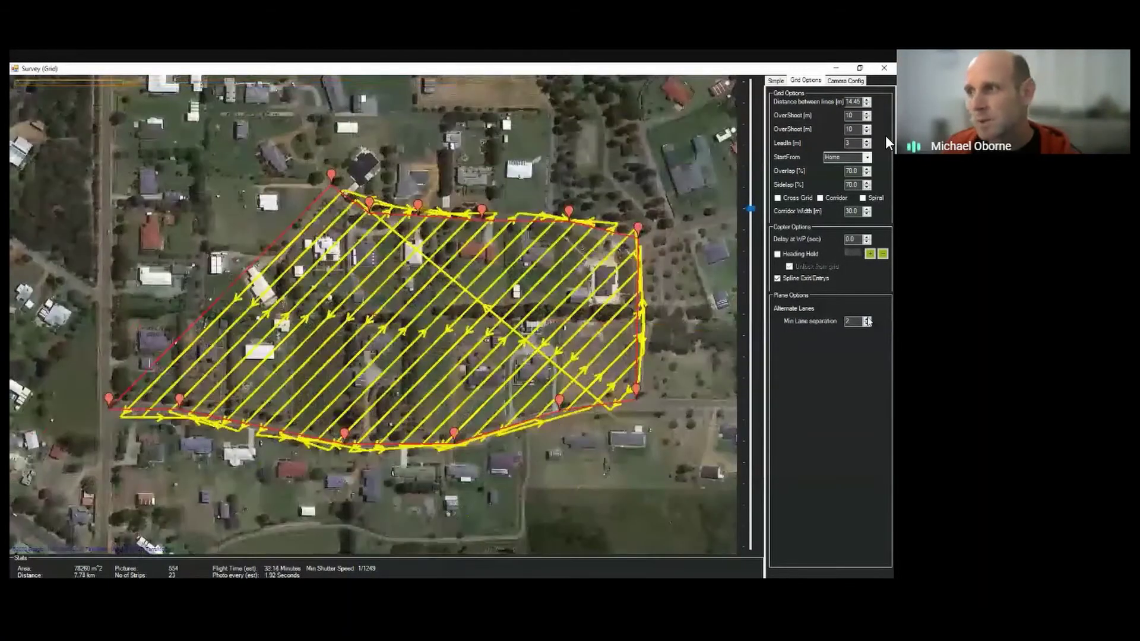
left_click(867, 319)
left_click(867, 319)
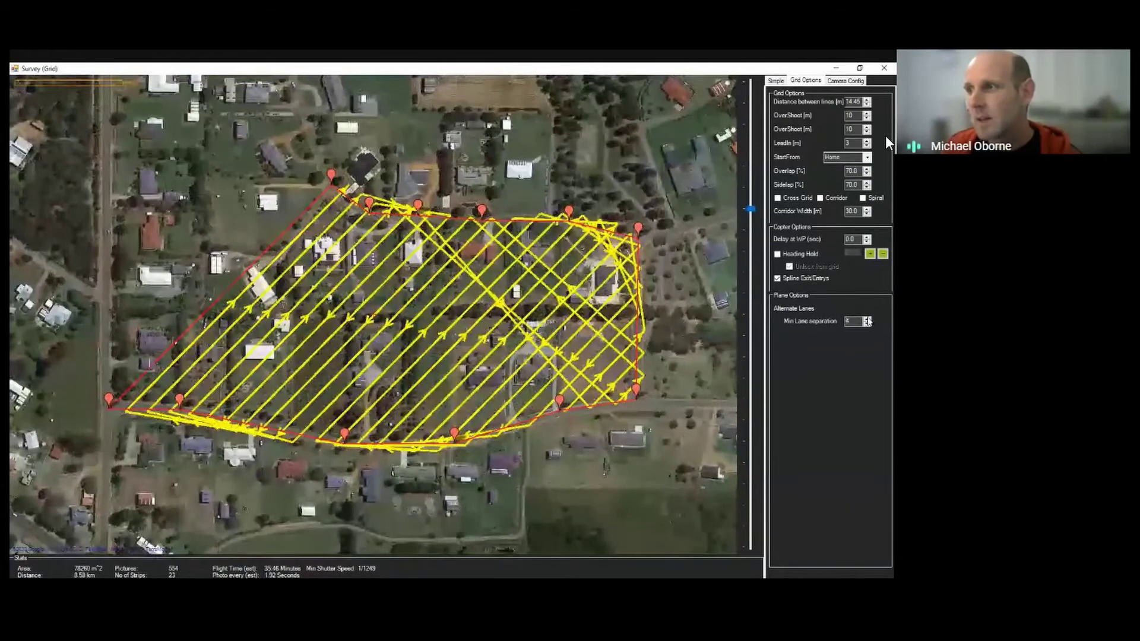
left_click(867, 319)
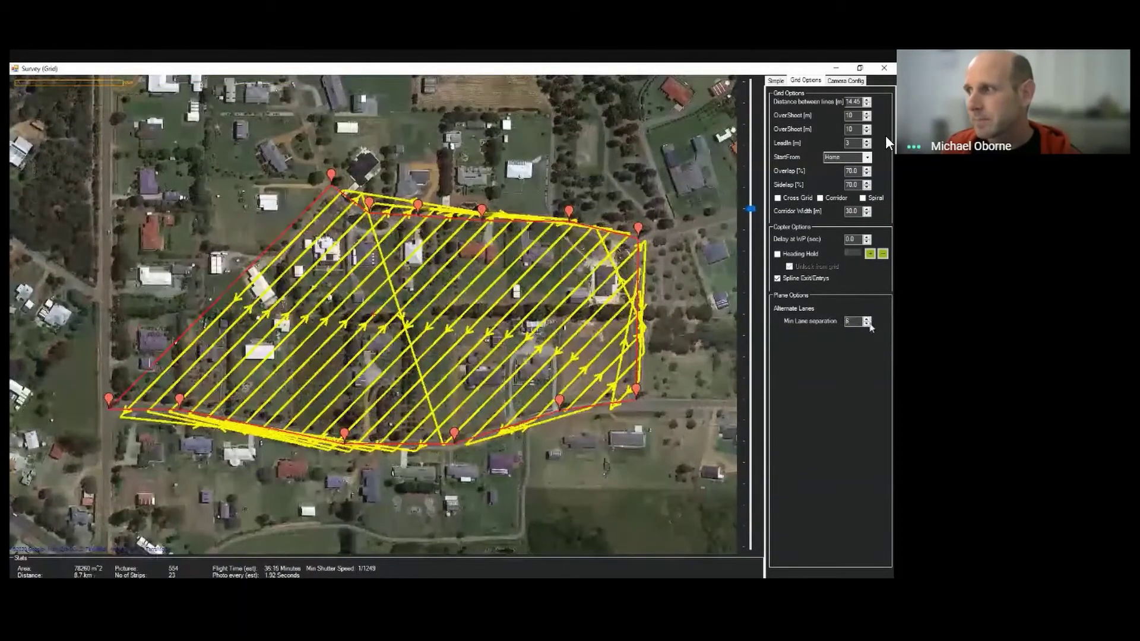
Lower the plane's minimum lane separation to 1 and inspect the resulting turns along the northern boundary.
left_click(869, 324)
left_click(869, 324)
left_click(868, 325)
left_click(868, 325)
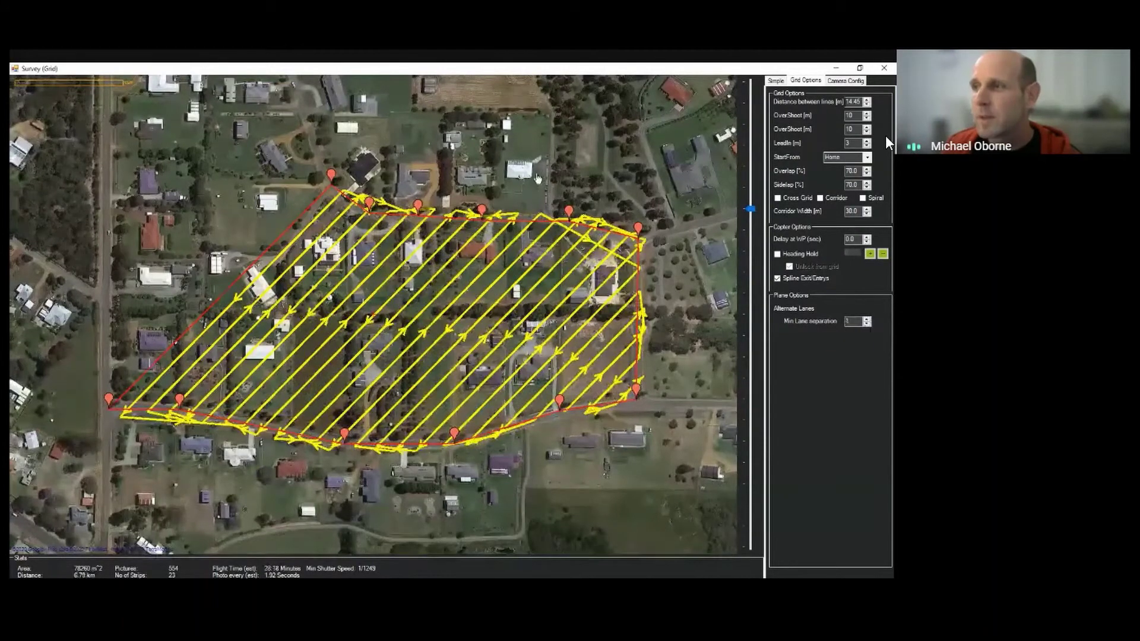
scroll(431, 203, "up", 5)
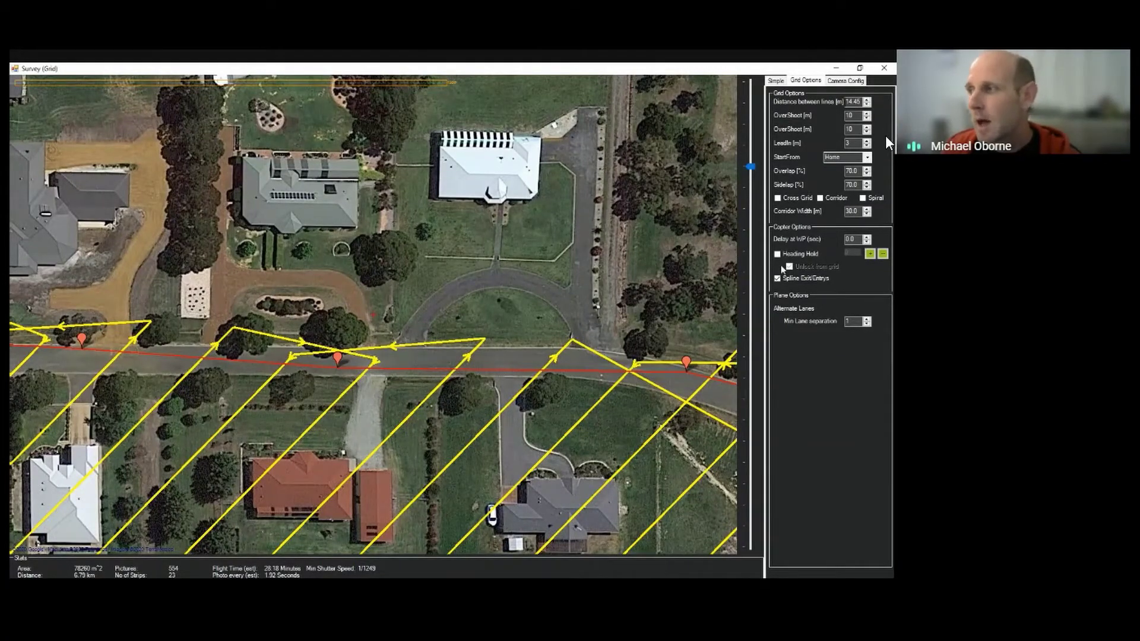
Try a minimum lane separation of 2, inspect the lane turns on the northern boundary, and set the separation to 0.
left_click(868, 318)
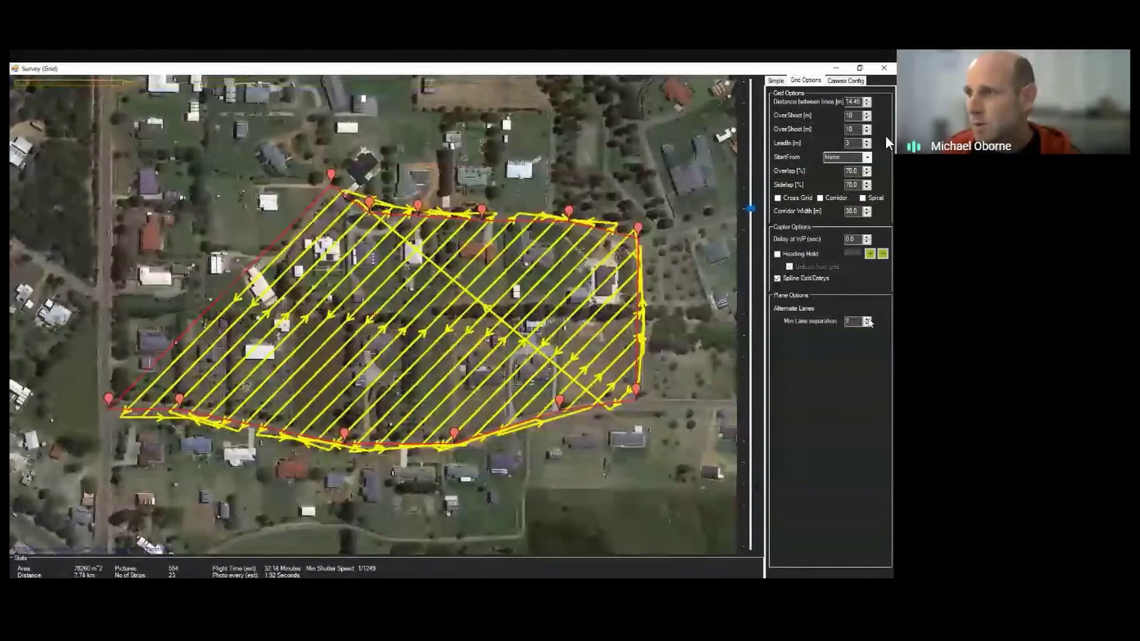
scroll(482, 169, "up", 2)
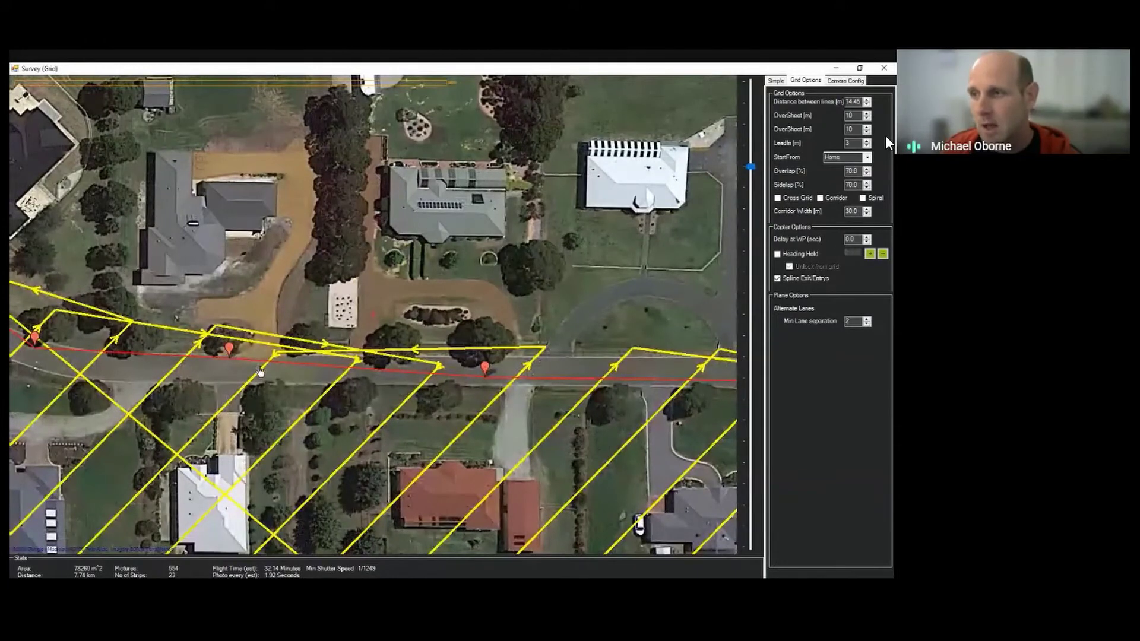
left_click(867, 325)
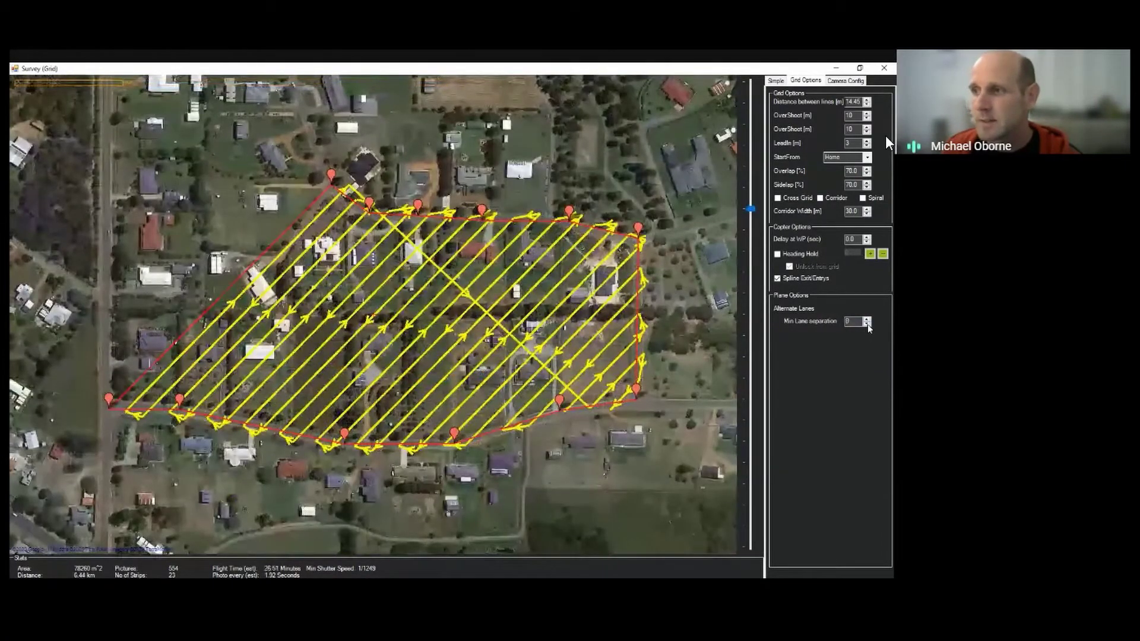
Review the camera configuration of the Sony A6000, including the calculated horizontal and vertical fields of view.
left_click(845, 81)
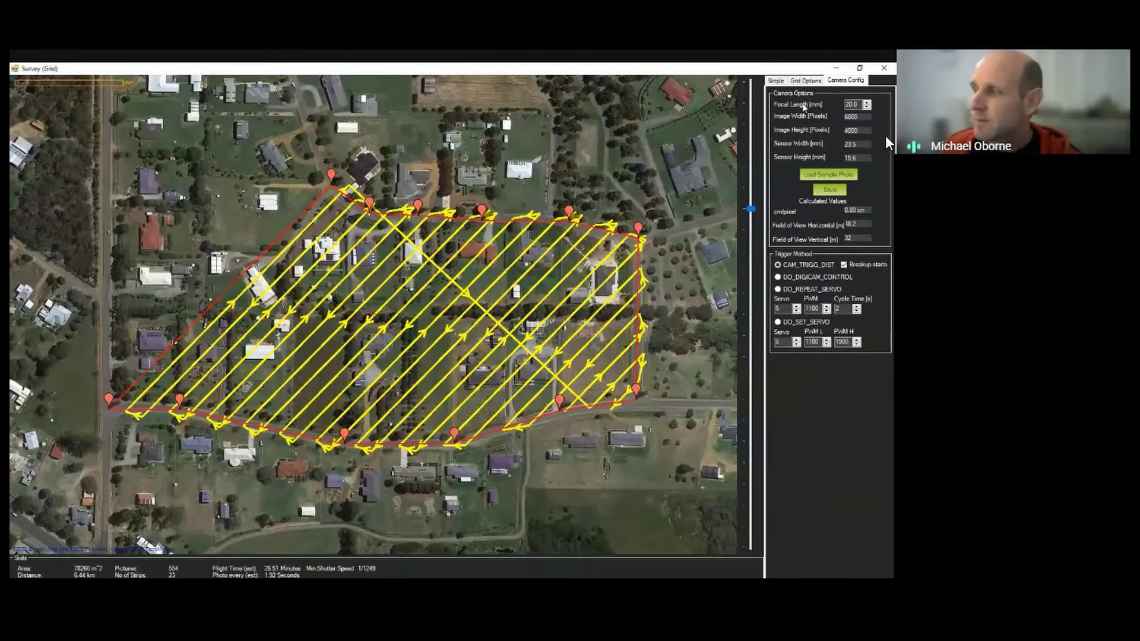
left_click(776, 81)
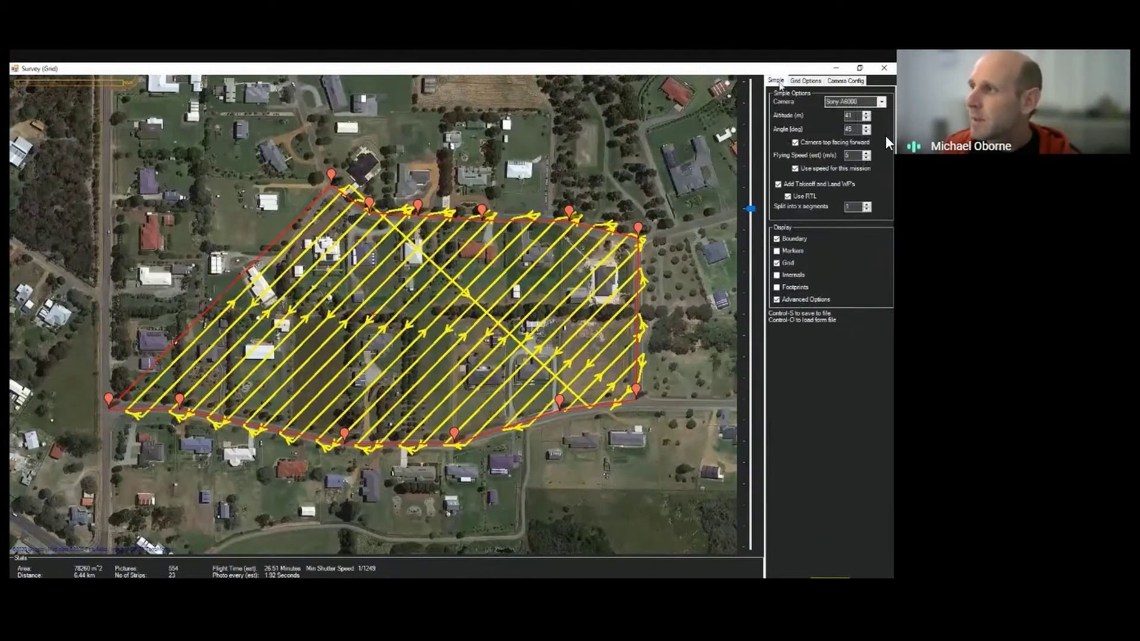
left_click(851, 82)
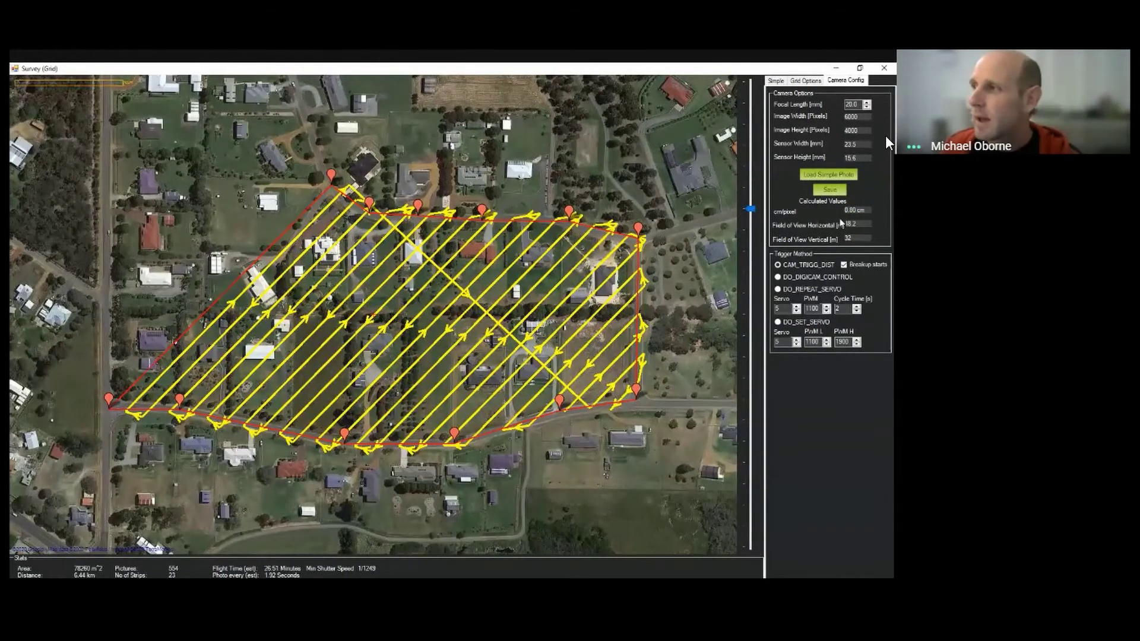
left_click_drag(862, 223, 842, 238)
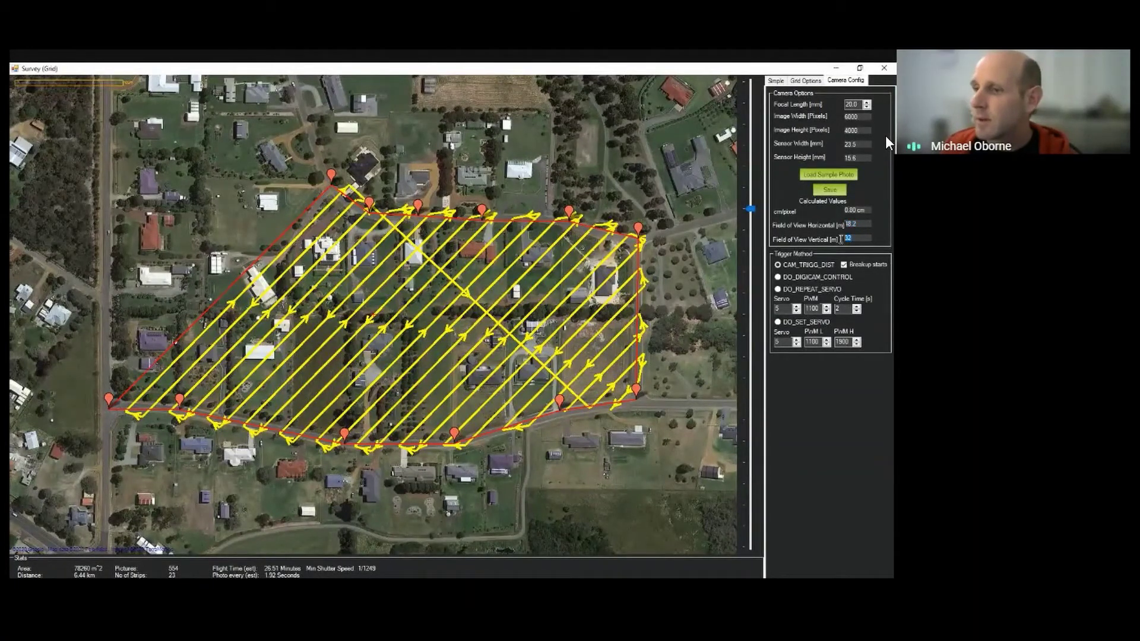
left_click(863, 223)
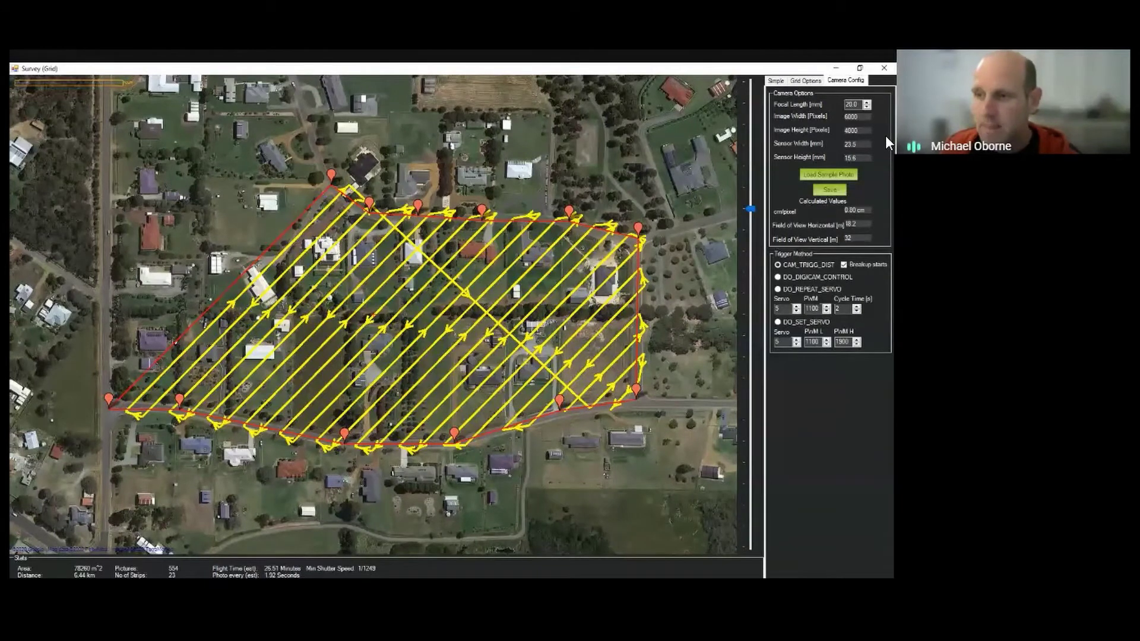
left_click(777, 80)
left_click(853, 81)
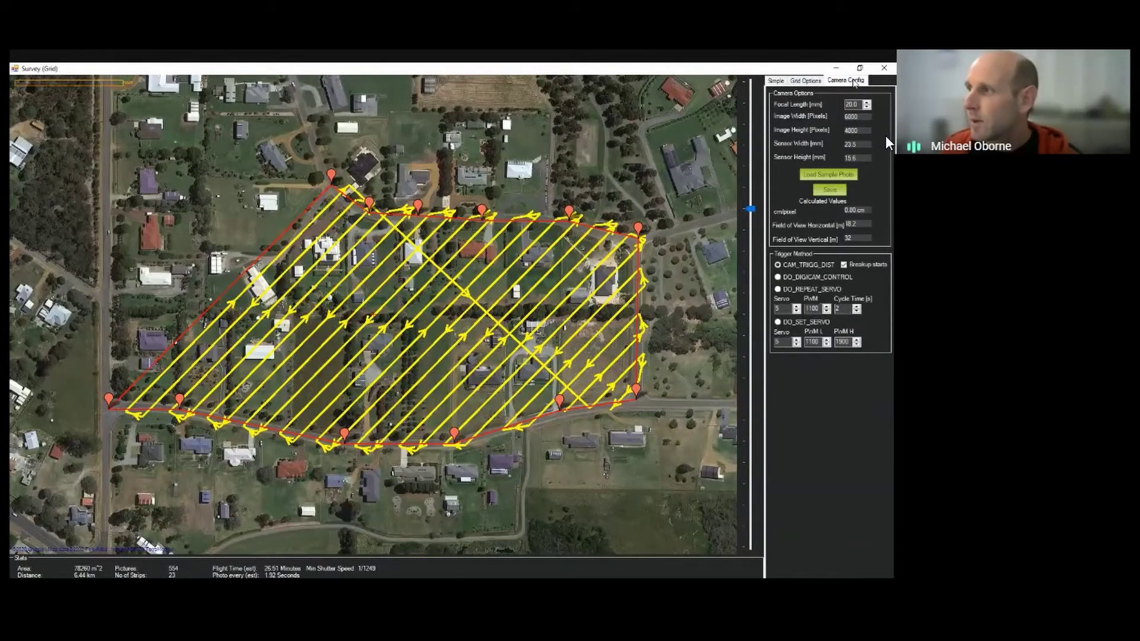
Change the survey camera to Nex5 16mm and check its calculated ground resolution and fields of view.
left_click(776, 81)
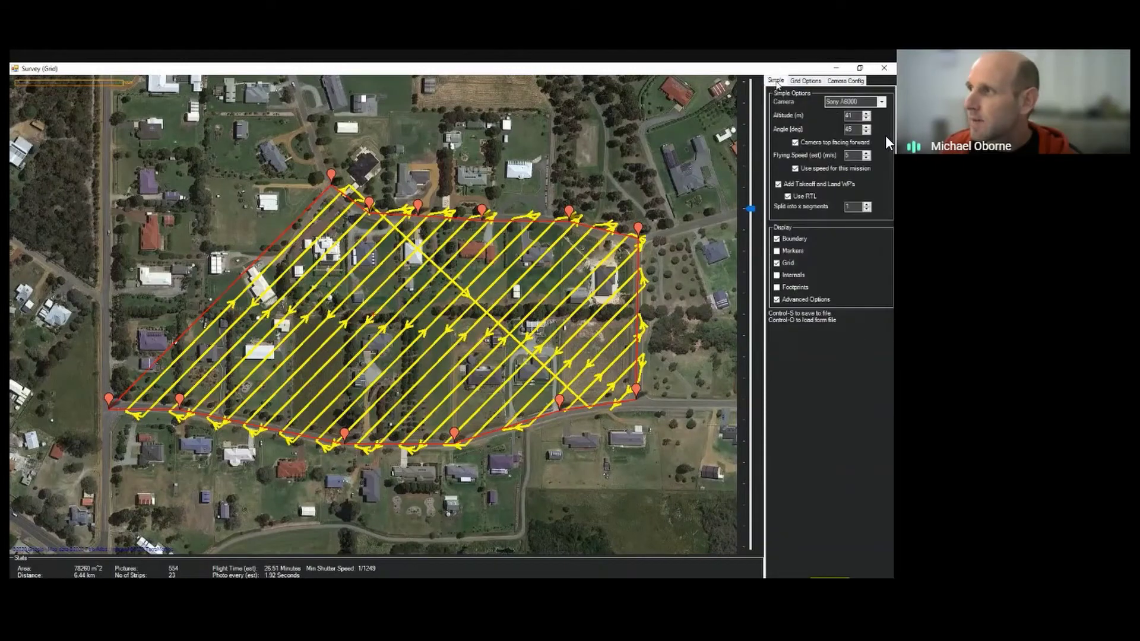
left_click(879, 103)
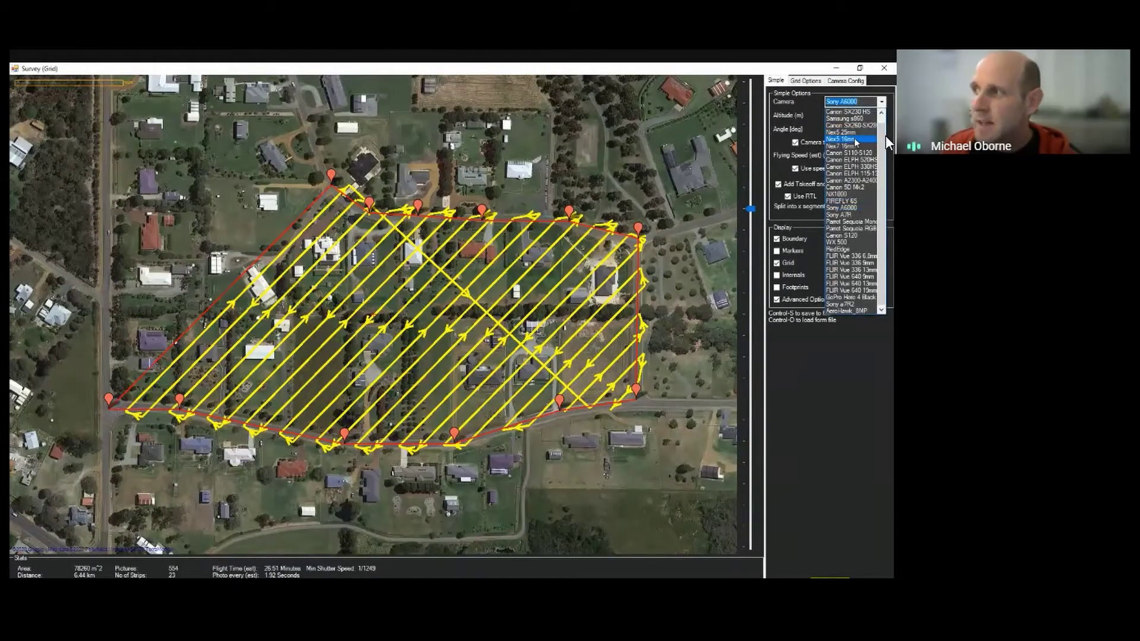
key("Escape")
left_click(856, 143)
left_click(846, 80)
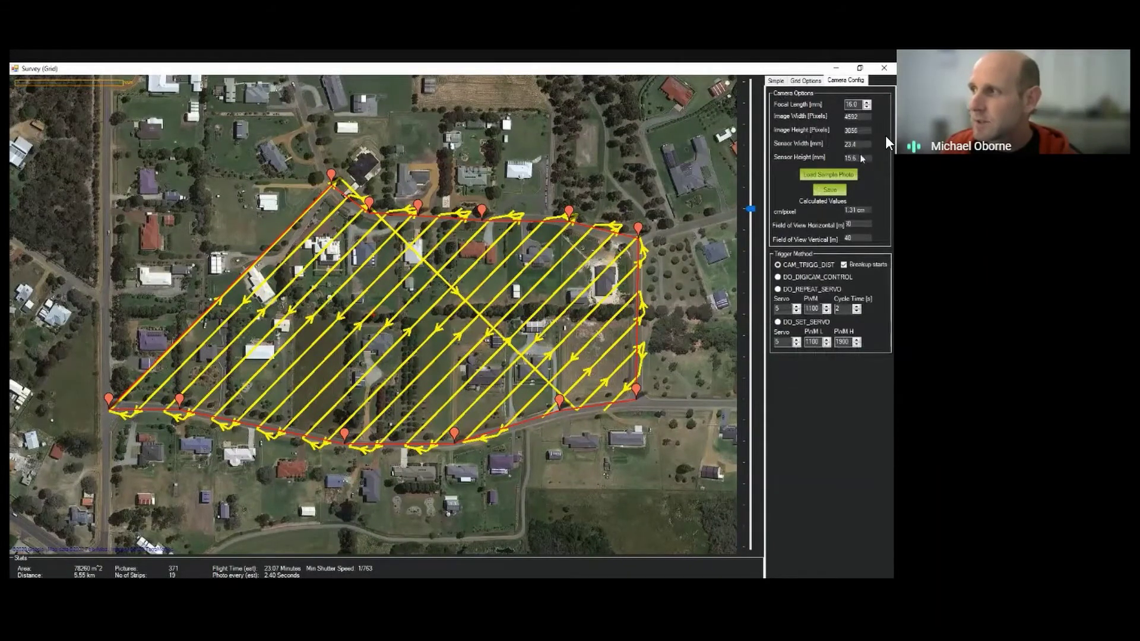
left_click_drag(869, 212, 833, 210)
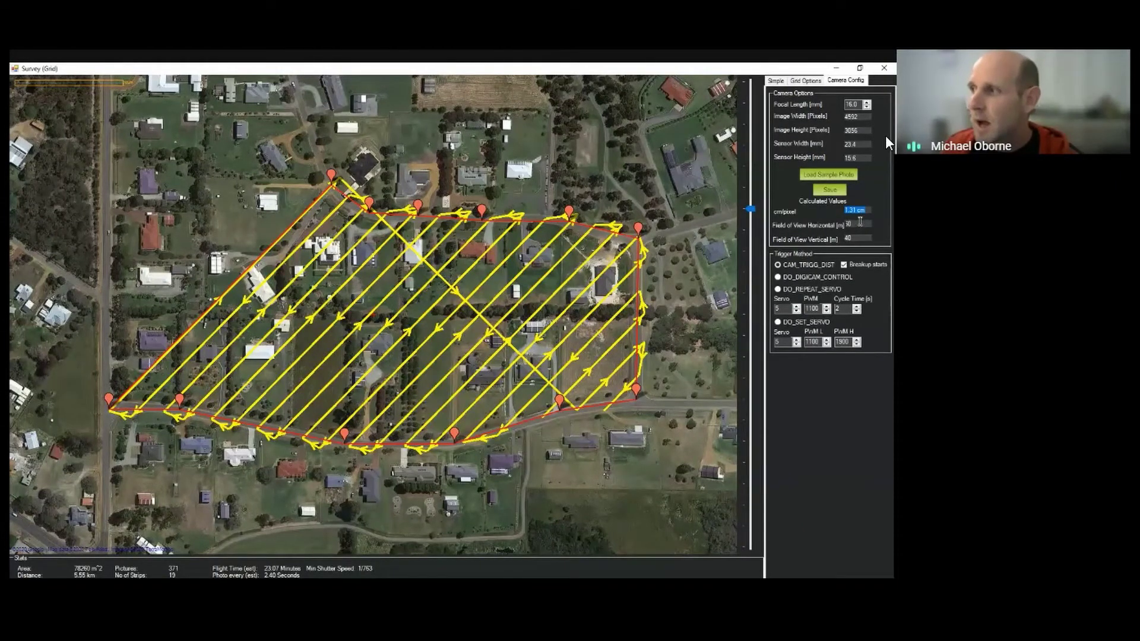
key("Tab")
key("Tab")
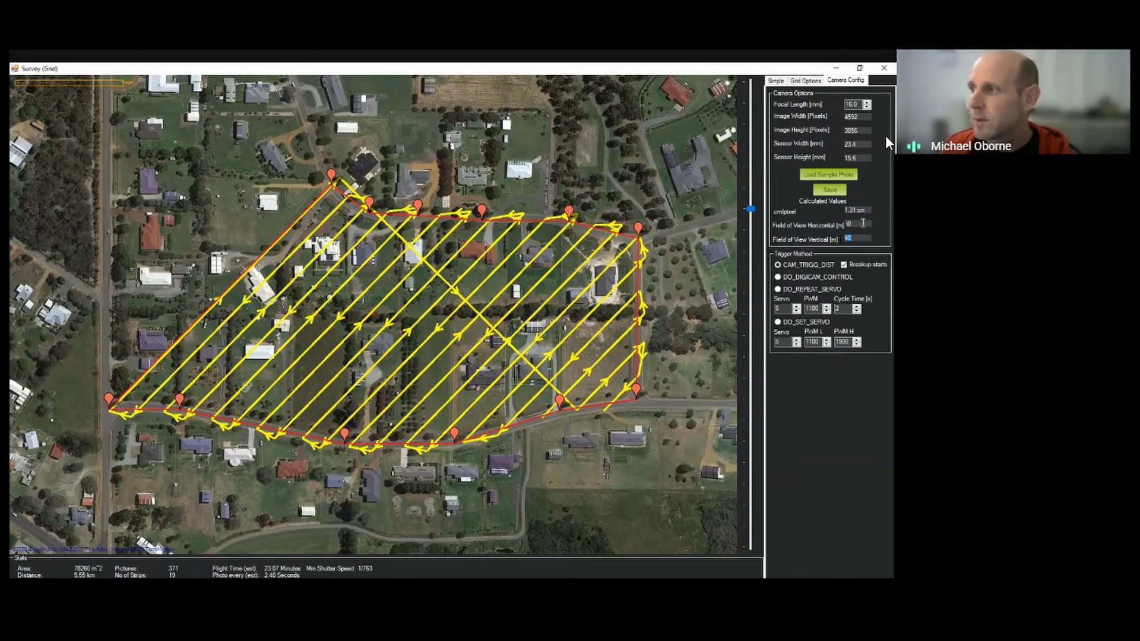
key("shift+Tab")
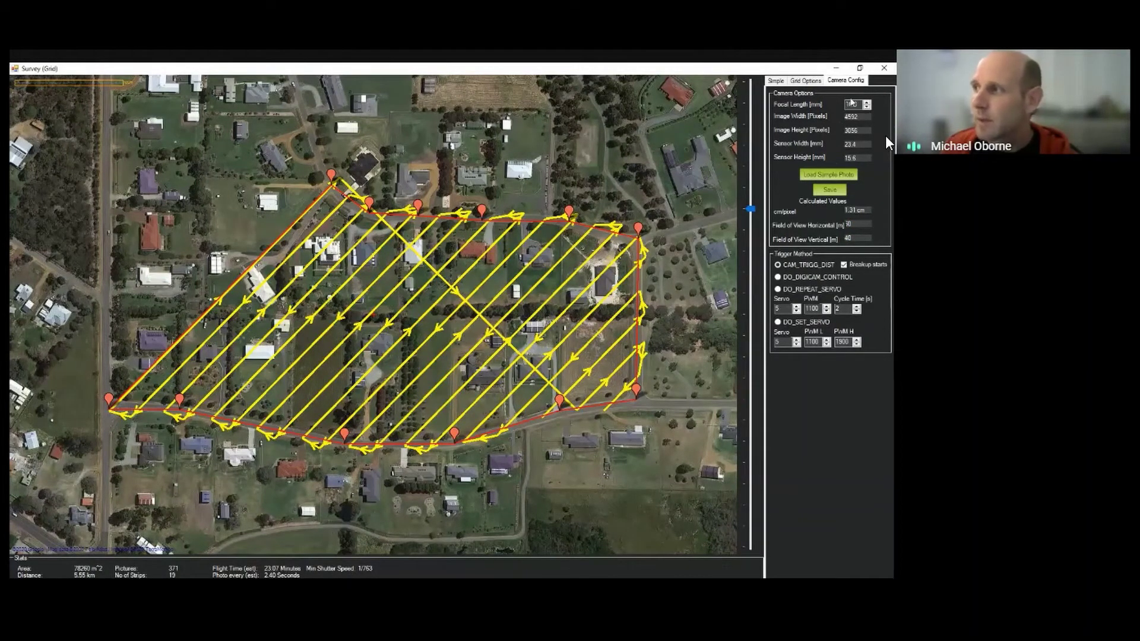
Change the survey camera to Nex5 25mm and view its camera configuration.
left_click(776, 80)
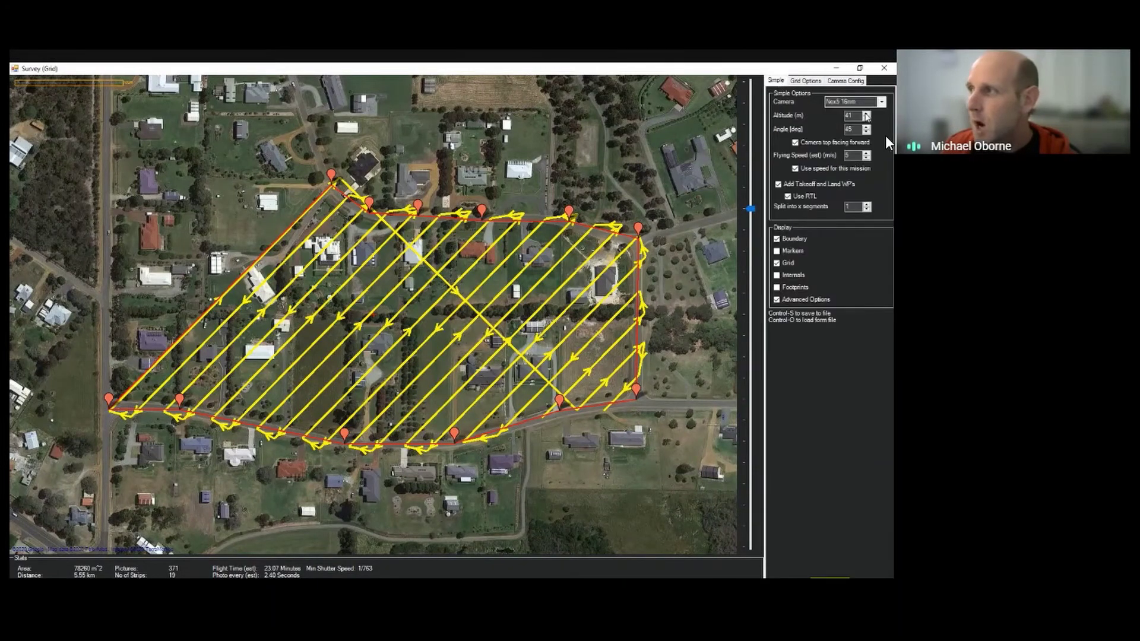
left_click(882, 102)
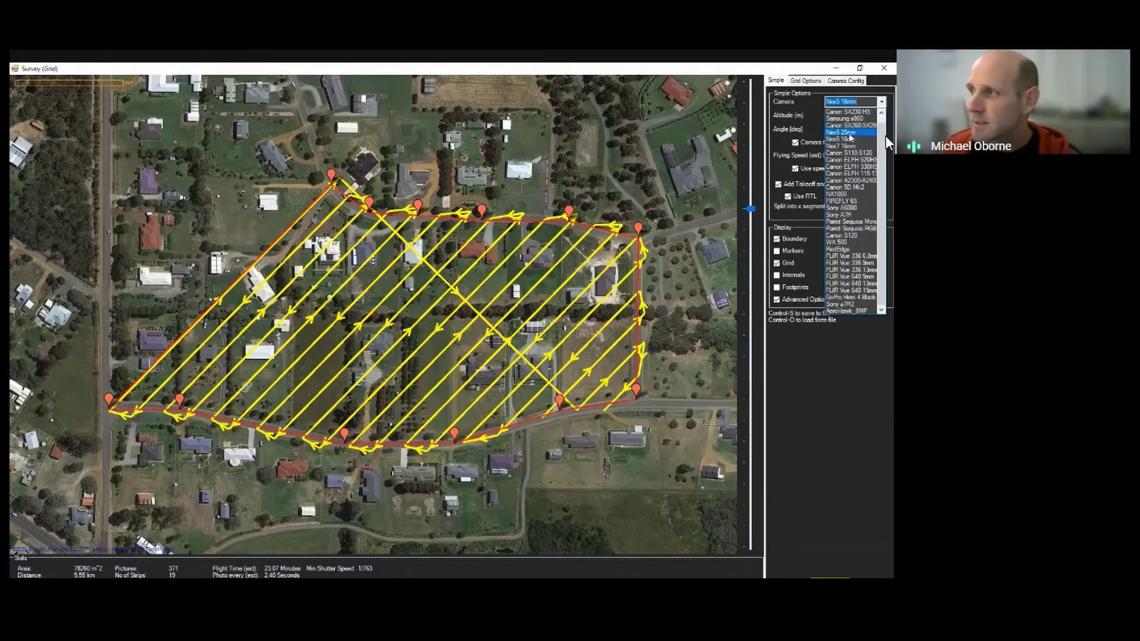
left_click(848, 133)
left_click(846, 81)
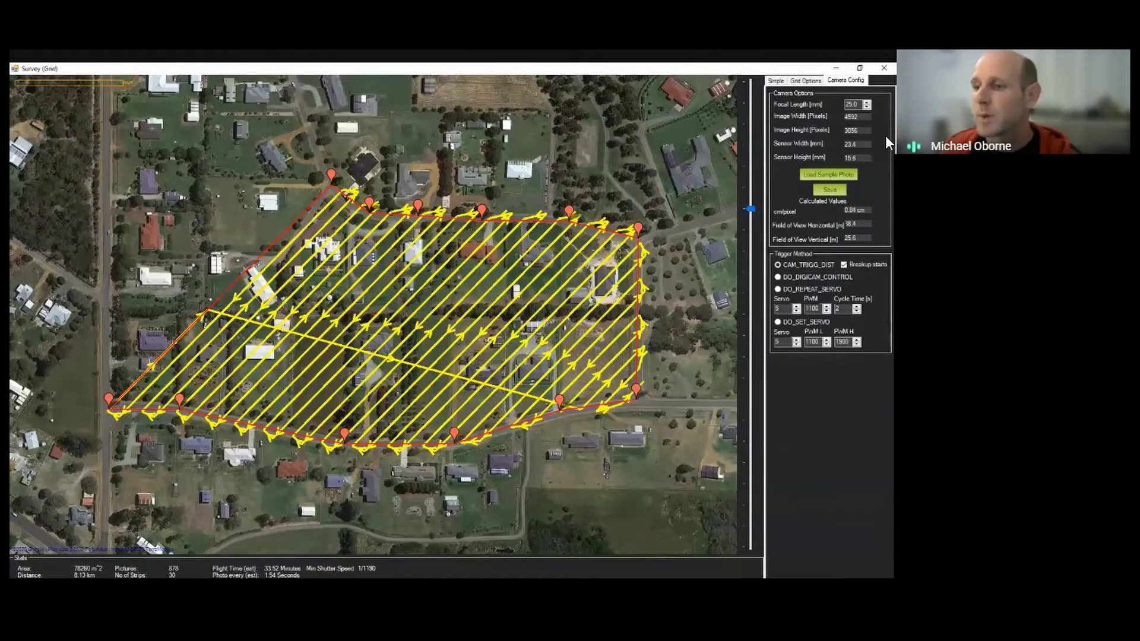
Display the photo footprints and examine the colour-coded image overlap across the centre, southern edge and northern edge of the survey.
left_click(776, 81)
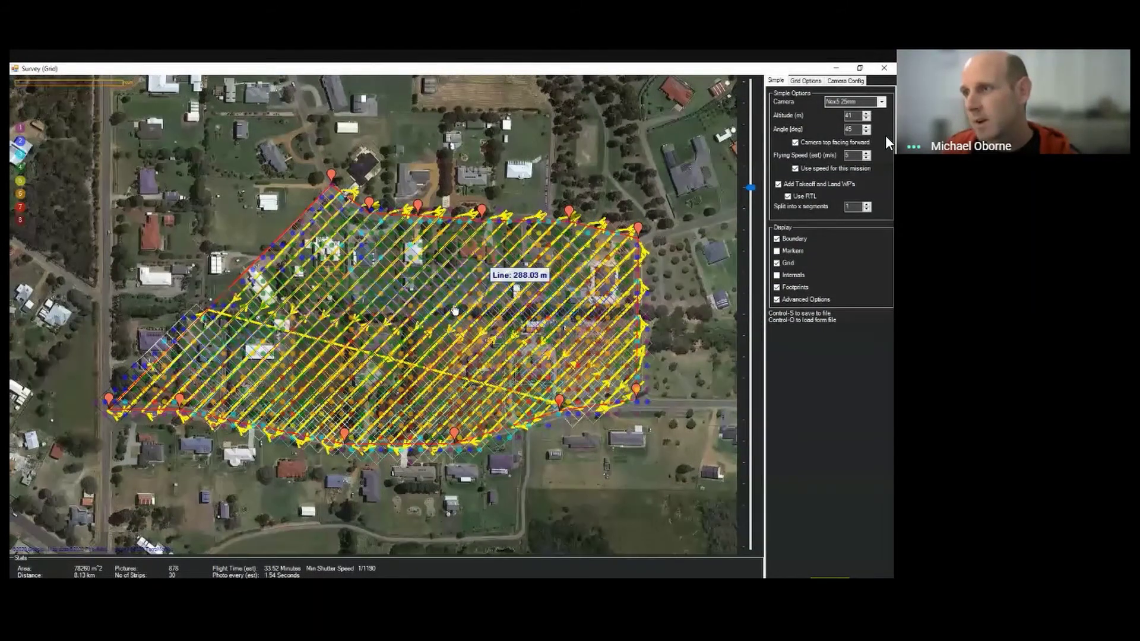
scroll(455, 311, "up", 2)
scroll(450, 227, "down", 2)
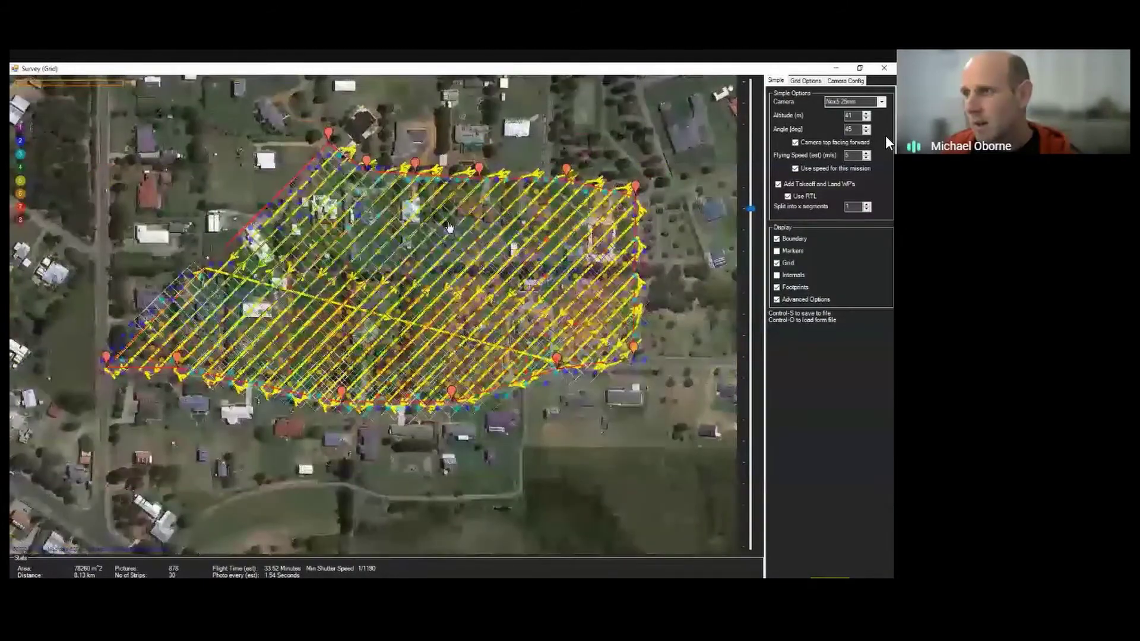
scroll(449, 227, "up", 2)
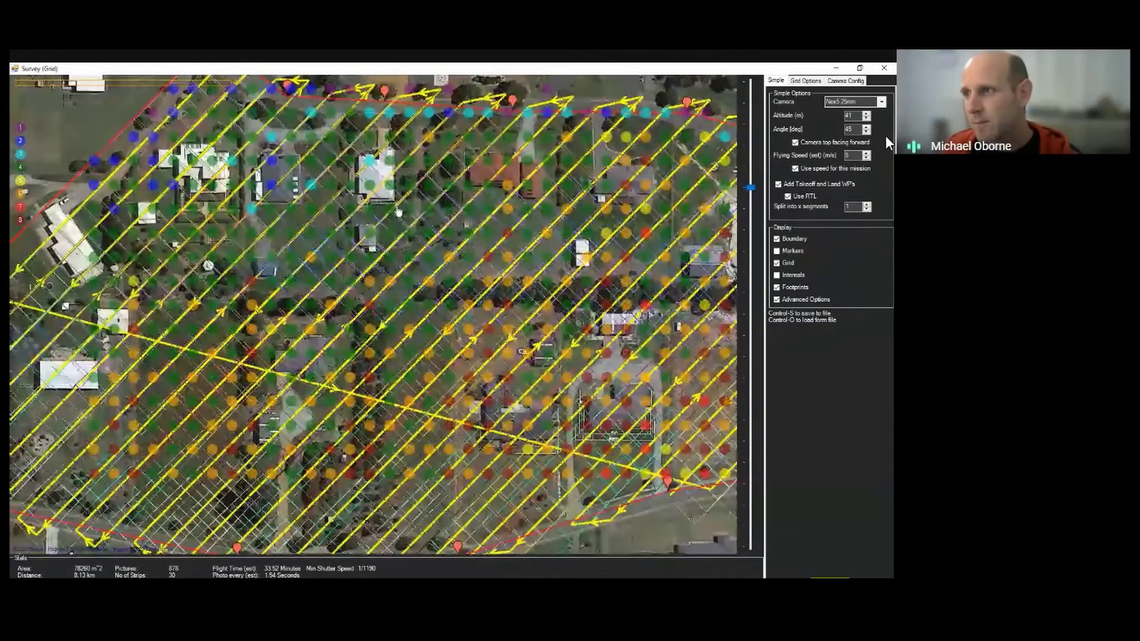
mouse_move(392, 217)
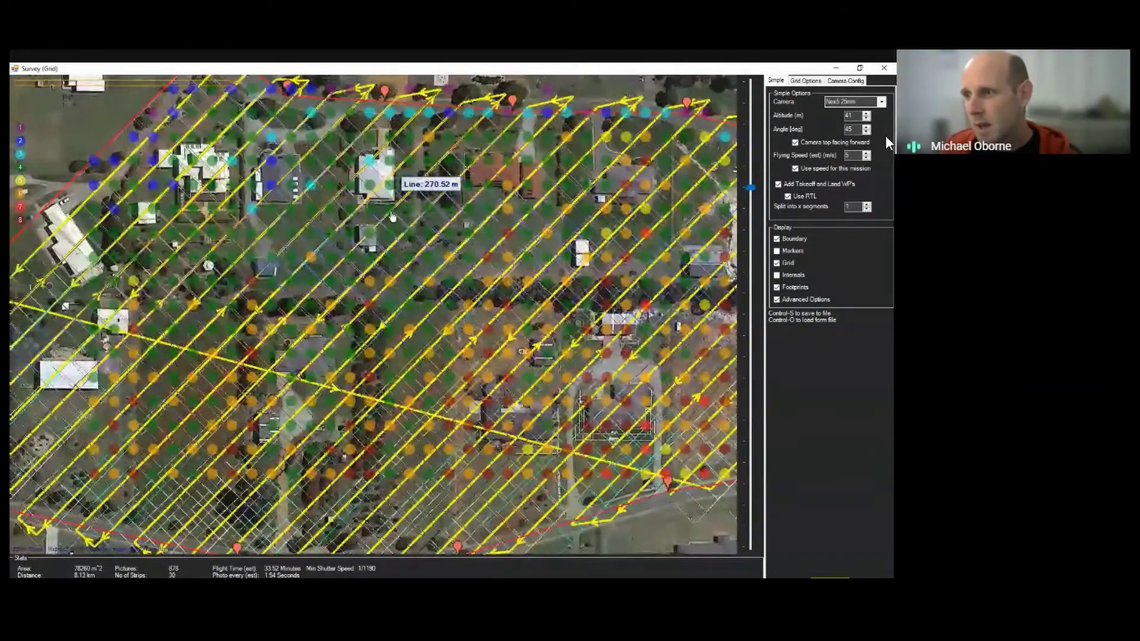
left_click_drag(352, 462, 365, 382)
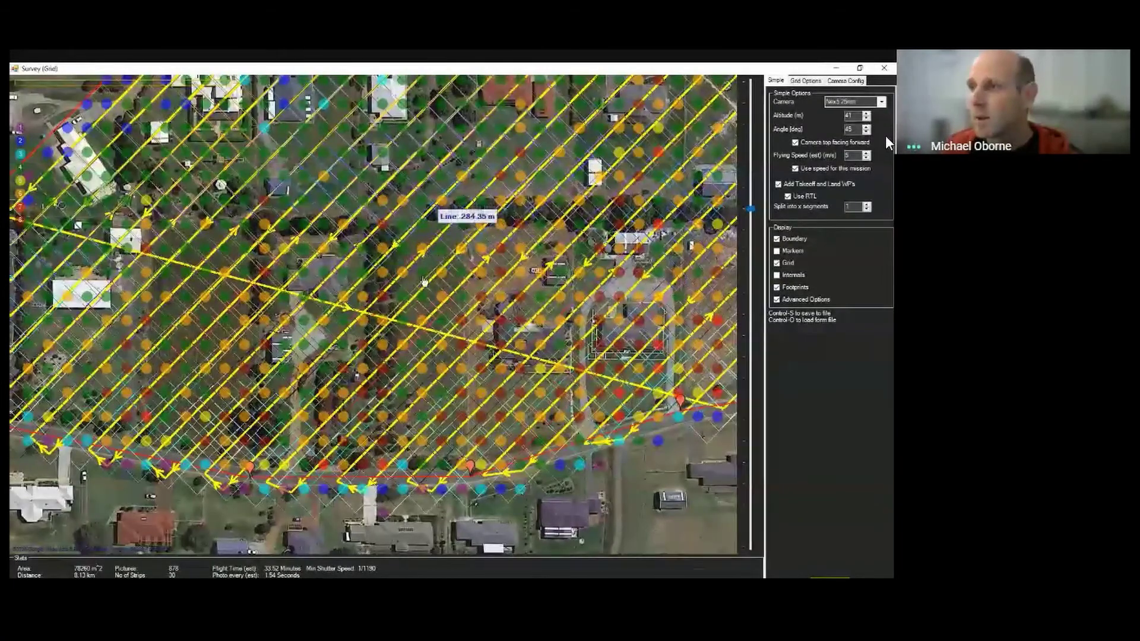
scroll(424, 282, "down", 1)
scroll(445, 237, "up", 1)
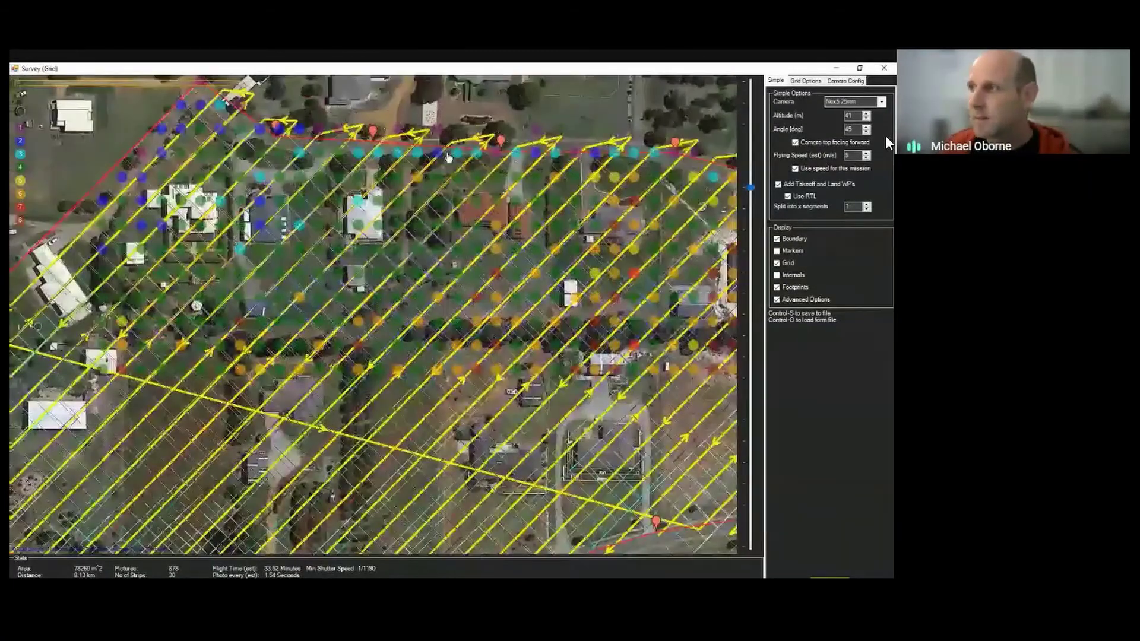
scroll(475, 239, "down", 1)
Enable the cross grid pattern and inspect the image overlap across the survey area.
left_click(806, 80)
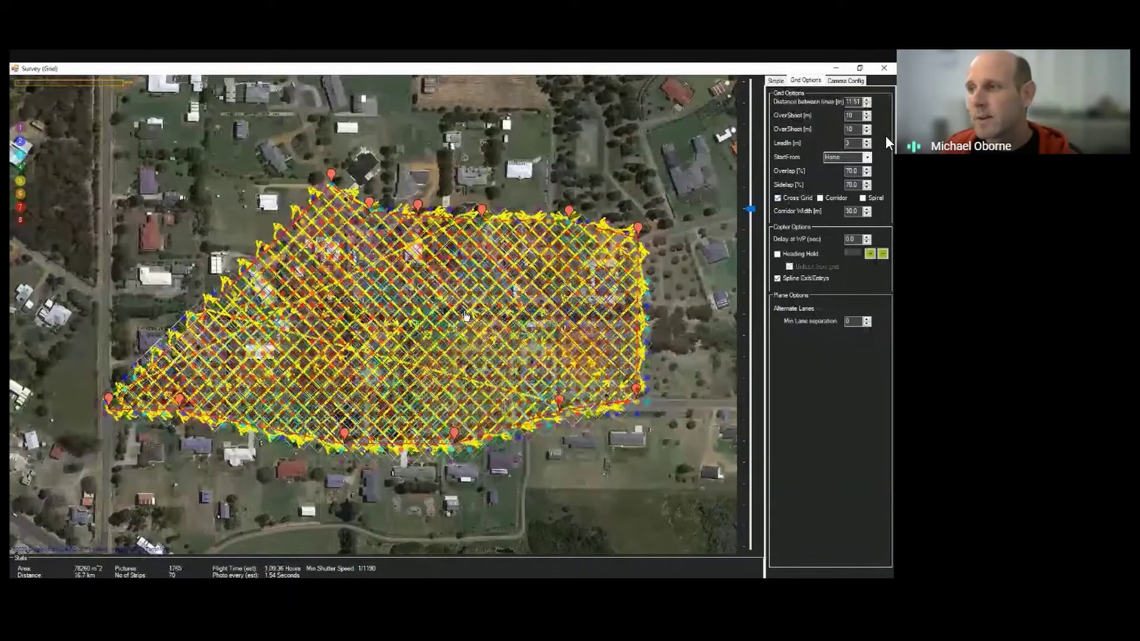
scroll(467, 316, "up", 3)
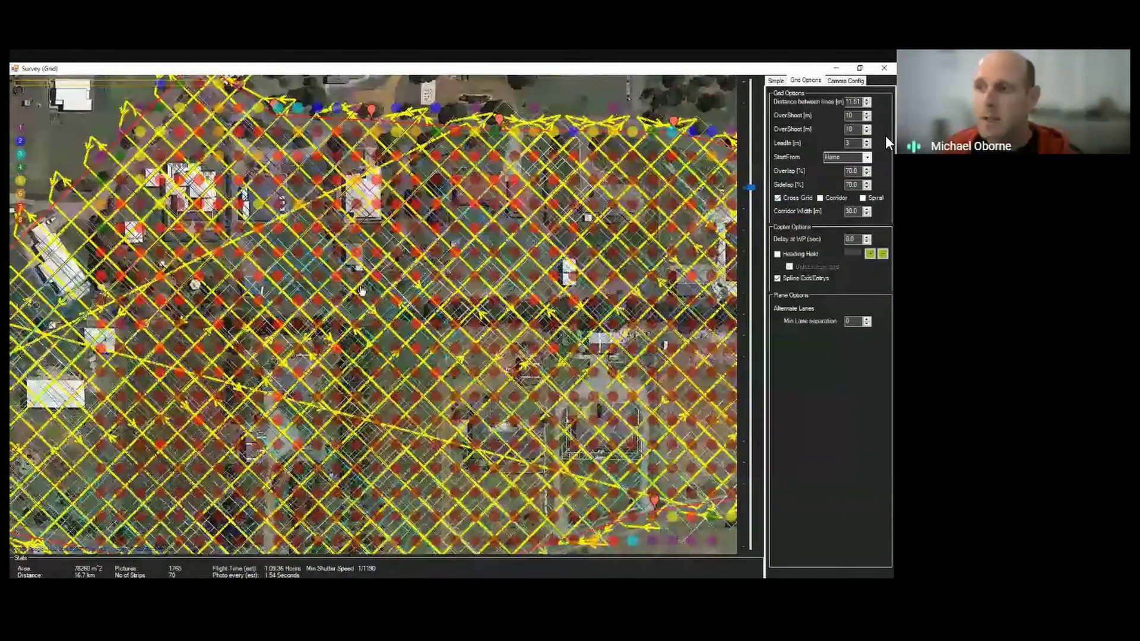
scroll(375, 315, "down", 3)
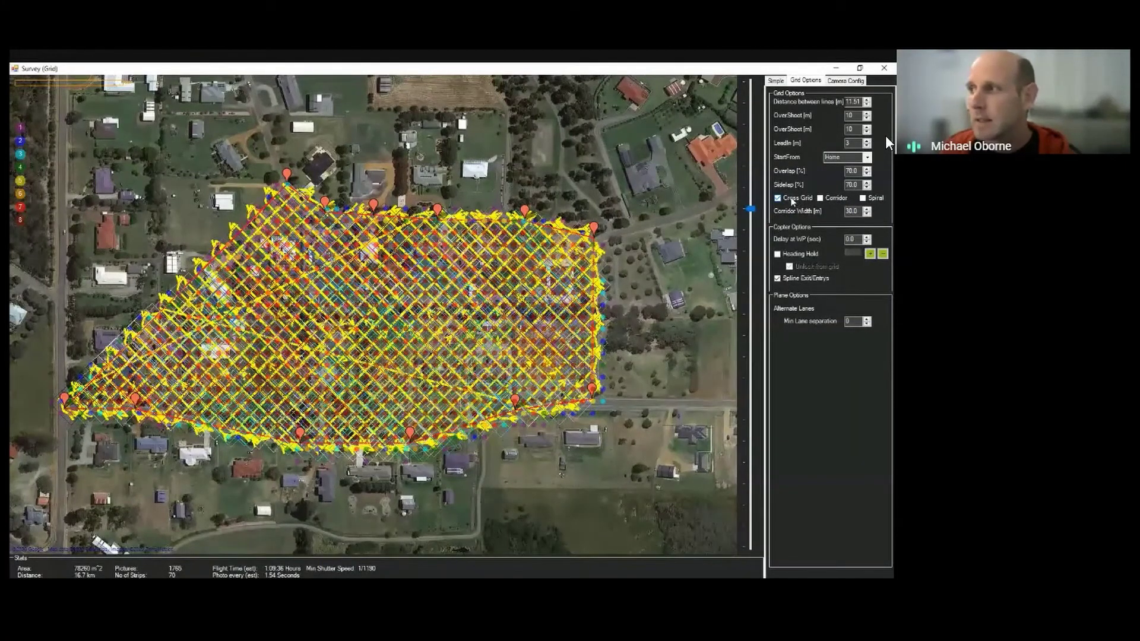
Turn off the cross grid pattern and hide the photo footprints.
left_click(791, 201)
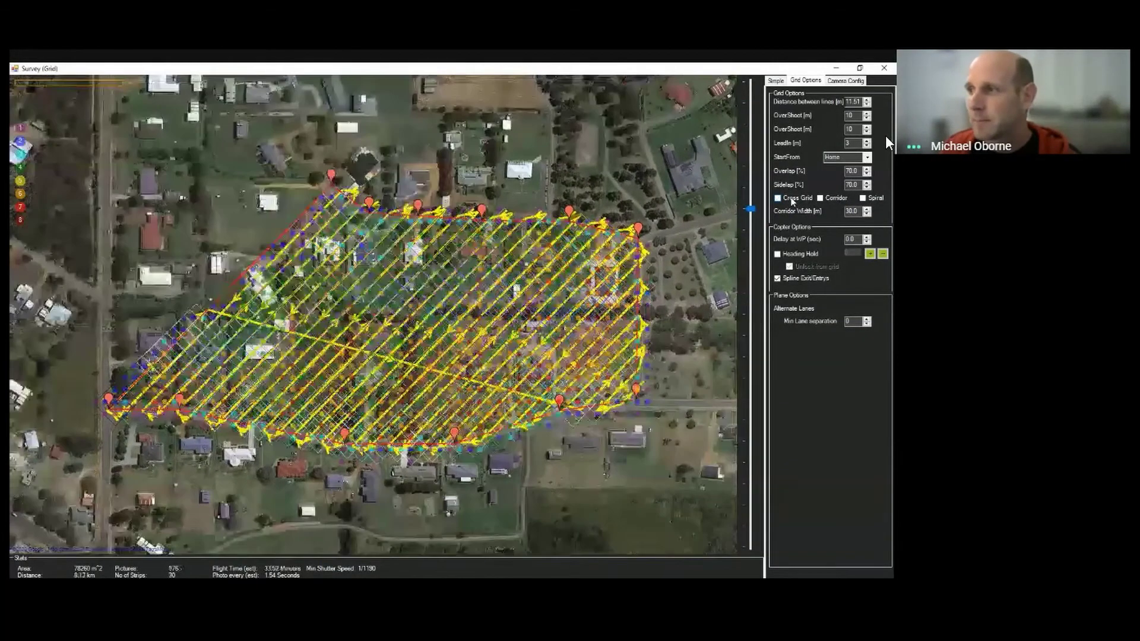
left_click(781, 83)
left_click(778, 287)
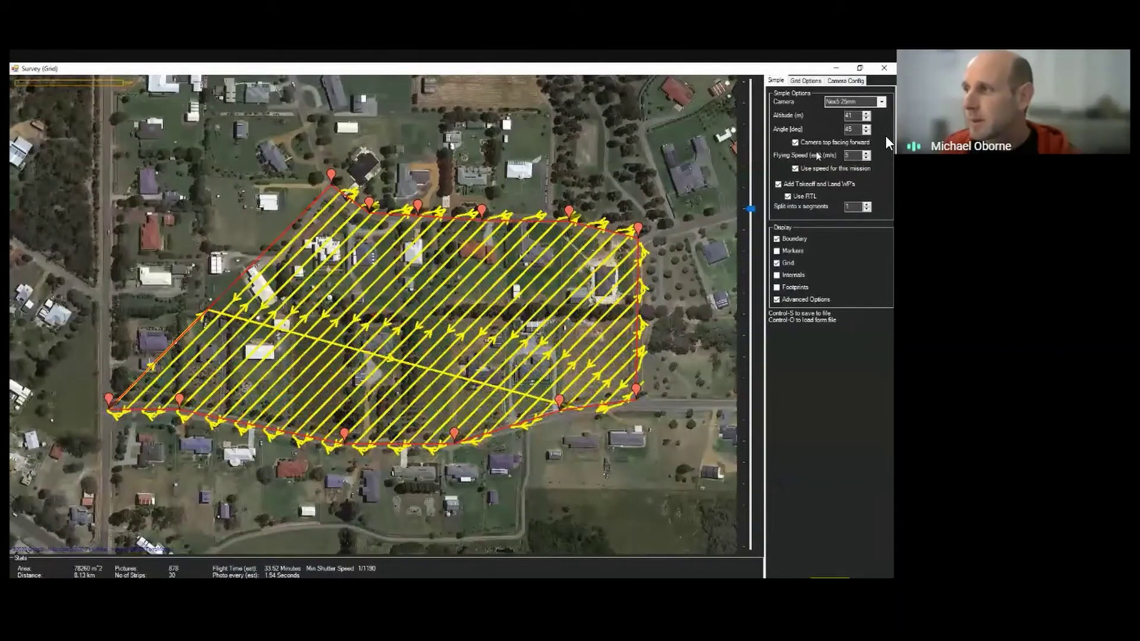
Review the grid options, the camera trigger methods, and the takeoff, landing and RTL options of the survey.
left_click(808, 82)
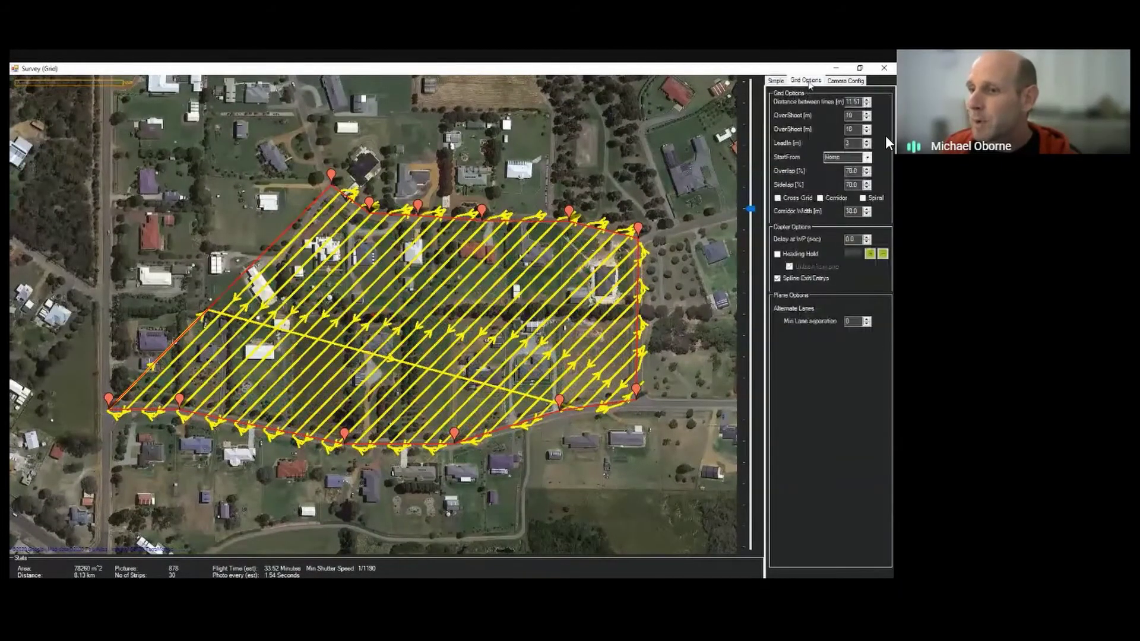
left_click(844, 82)
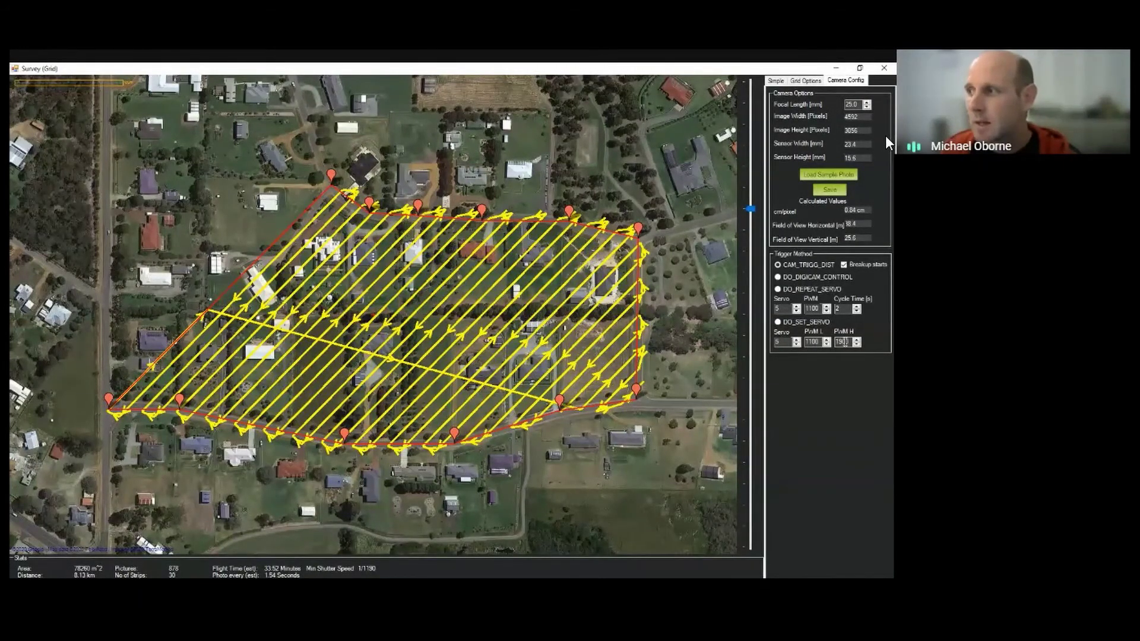
left_click(806, 81)
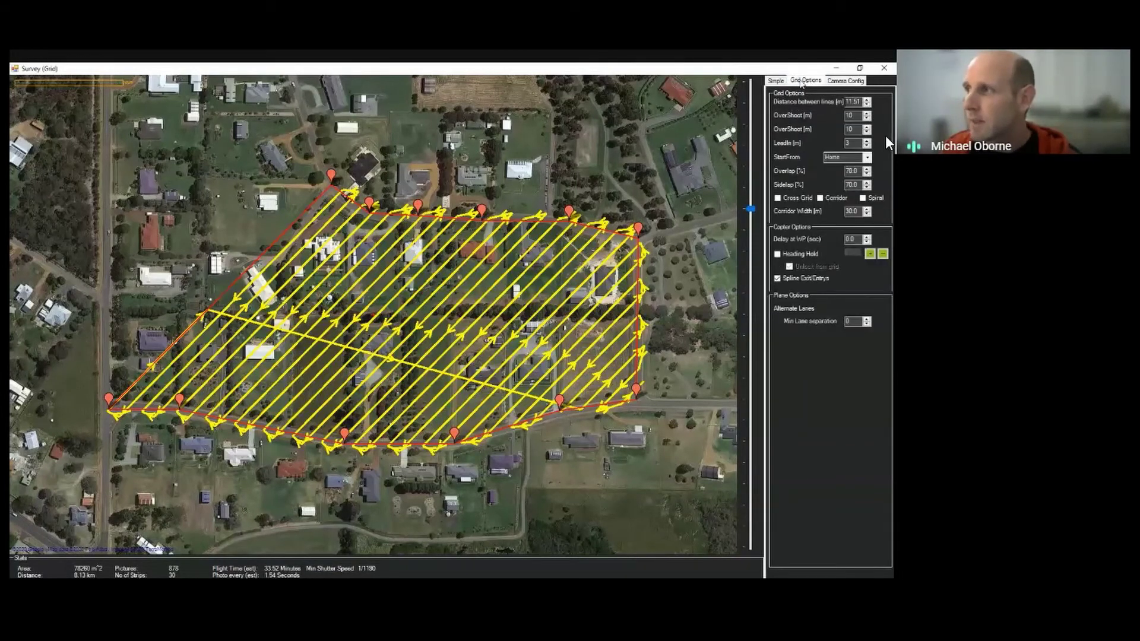
left_click(776, 80)
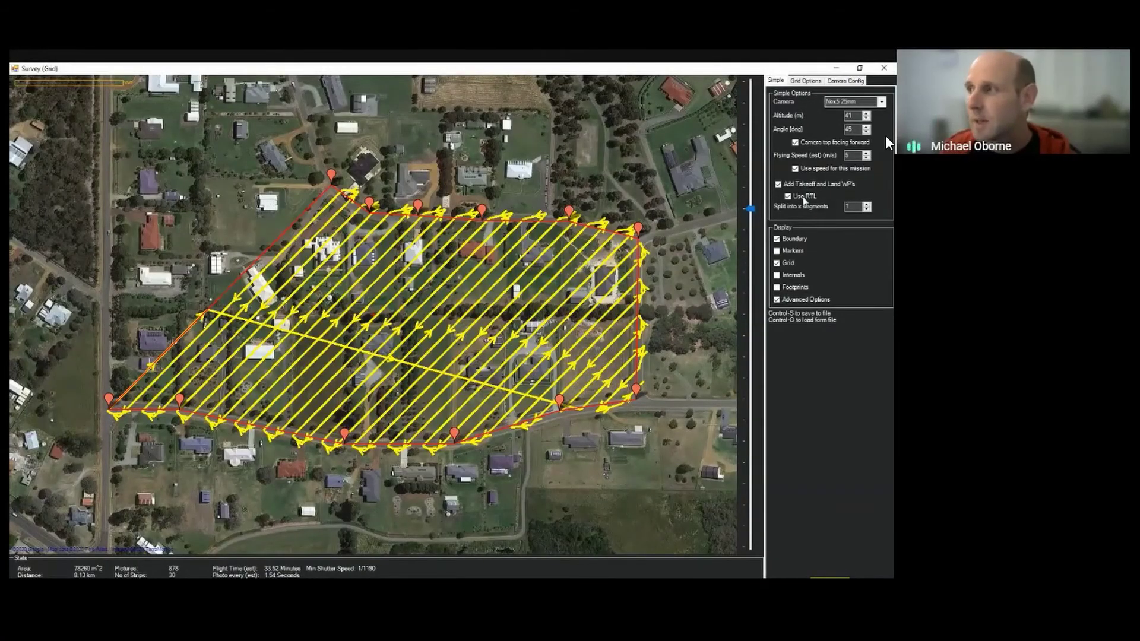
Close the grid survey window without accepting the survey and clear the survey polygon from the map.
left_click(885, 68)
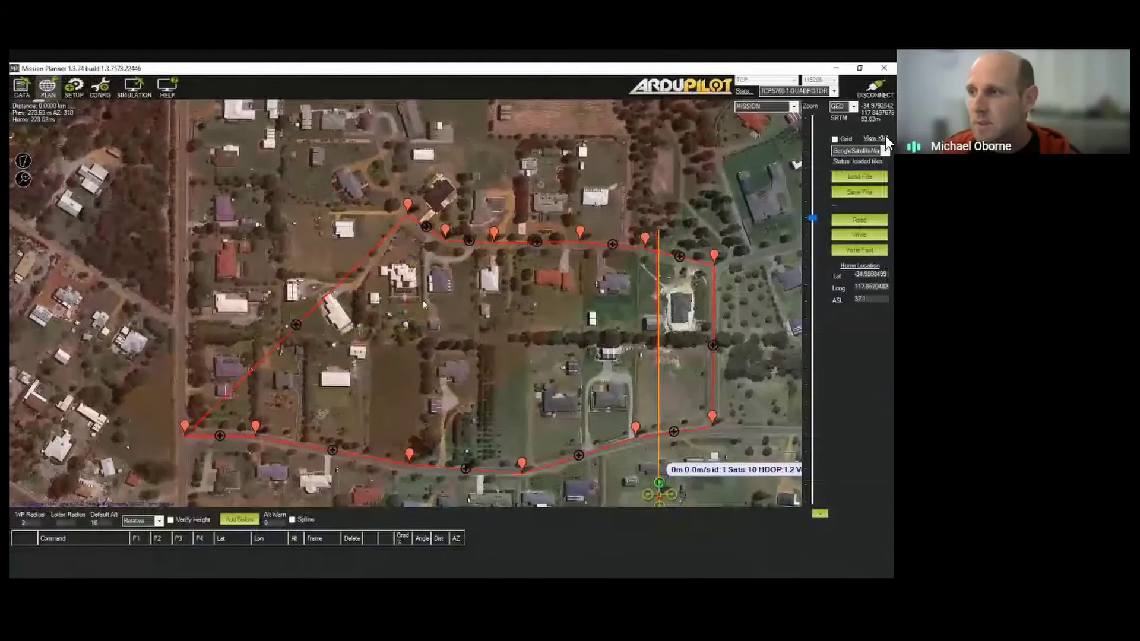
left_click(23, 161)
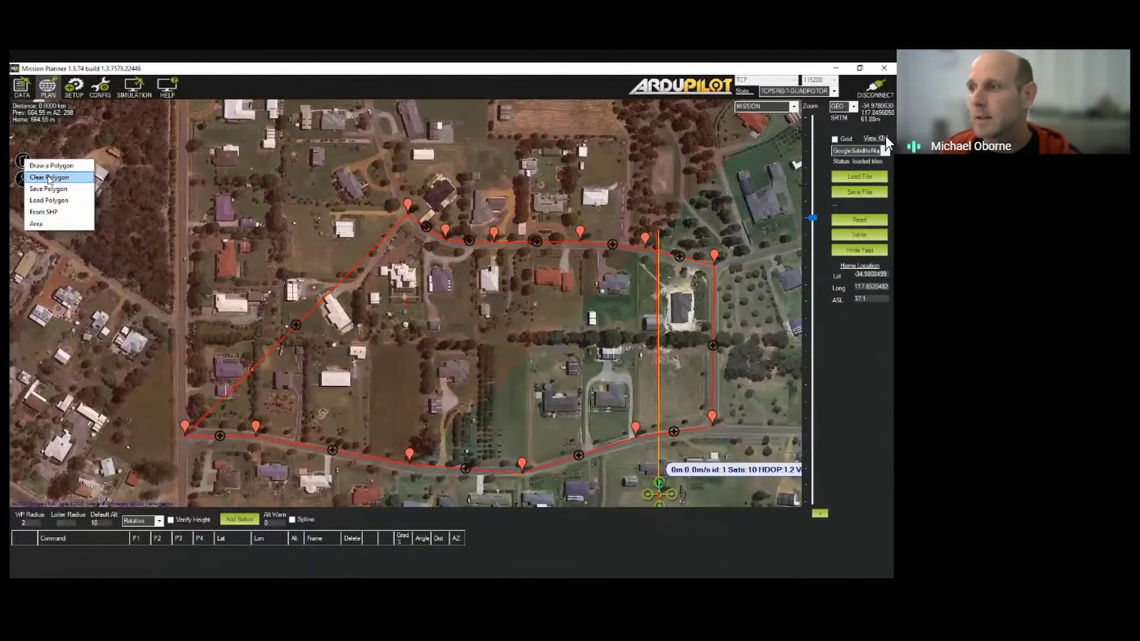
left_click(49, 178)
Draw a three-point polygon line from the house's western driveway across its eastern driveway to the east edge of the neighbouring field.
scroll(383, 244, "up", 3)
scroll(388, 213, "up", 2)
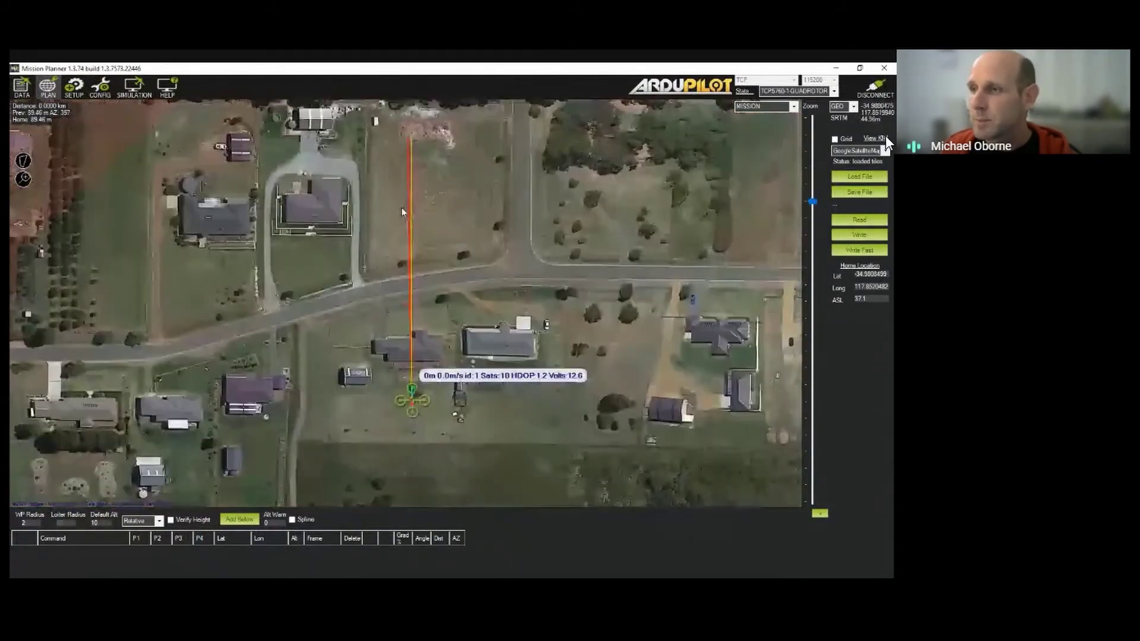
scroll(265, 226, "up", 1)
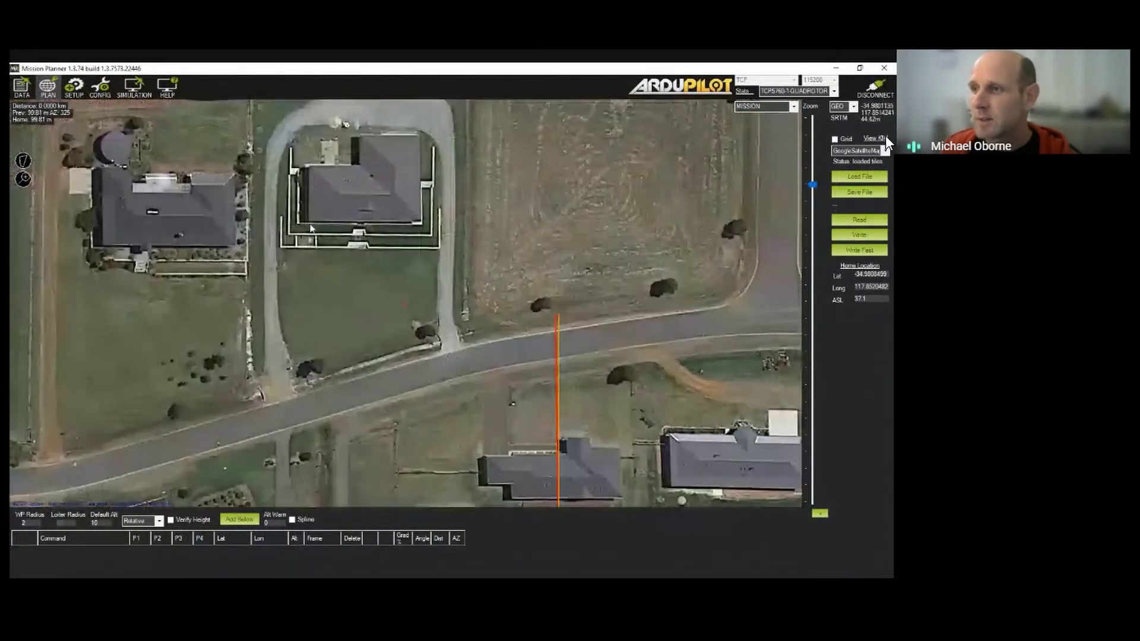
left_click(26, 162)
left_click(49, 170)
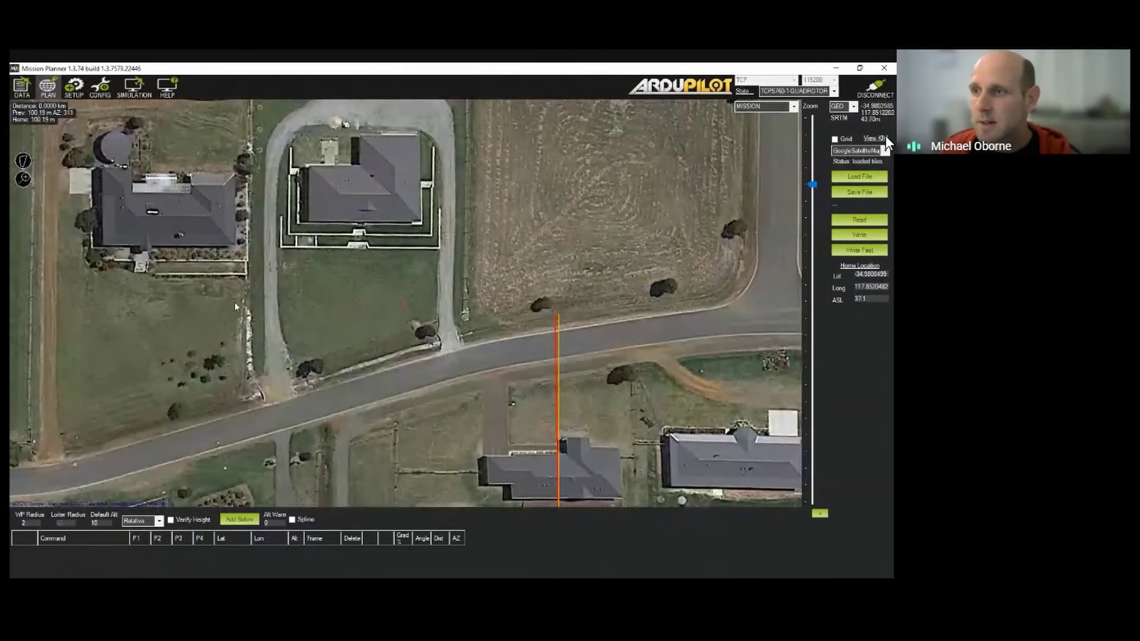
left_click(262, 264)
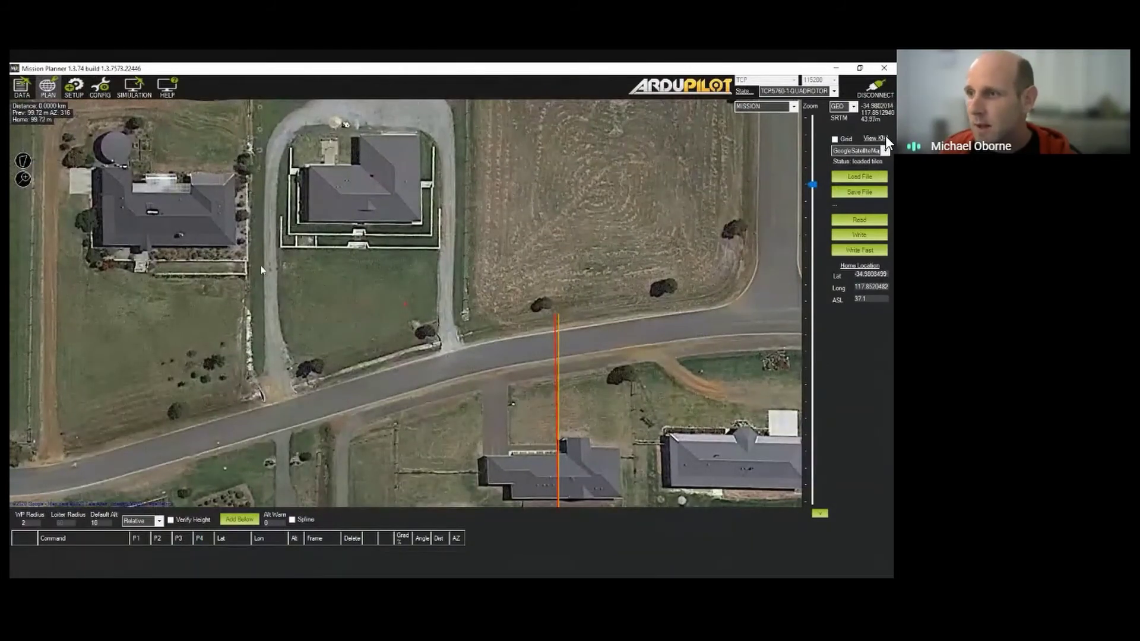
left_click(449, 269)
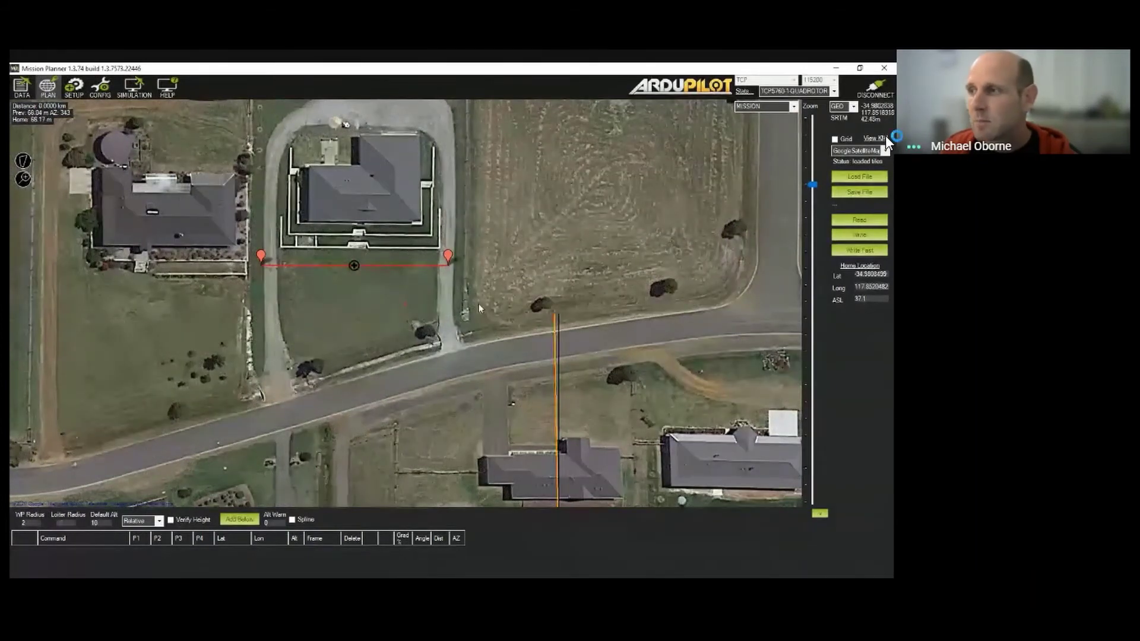
left_click(743, 242)
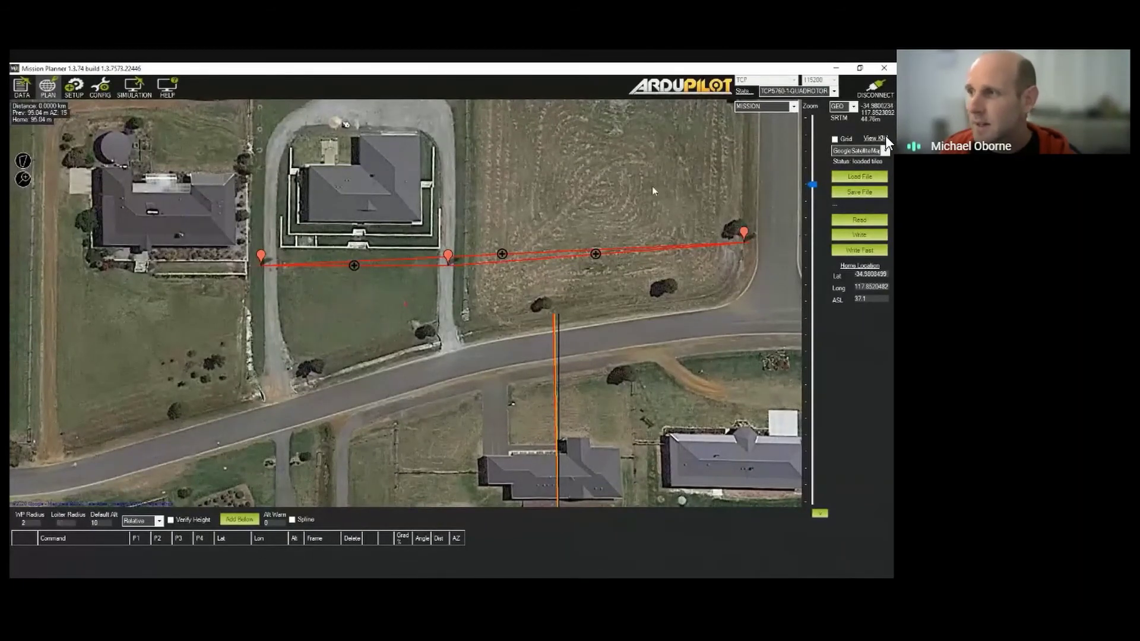
Start a Face Map mission for the three-point line and reposition its window so that all settings are visible.
right_click(491, 168)
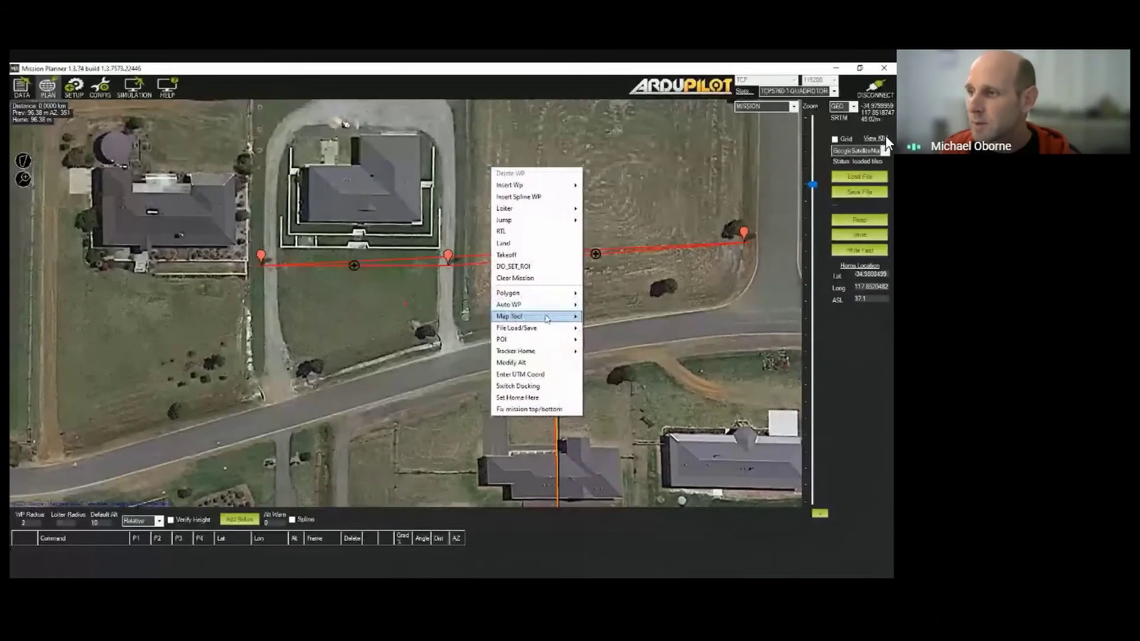
mouse_move(543, 323)
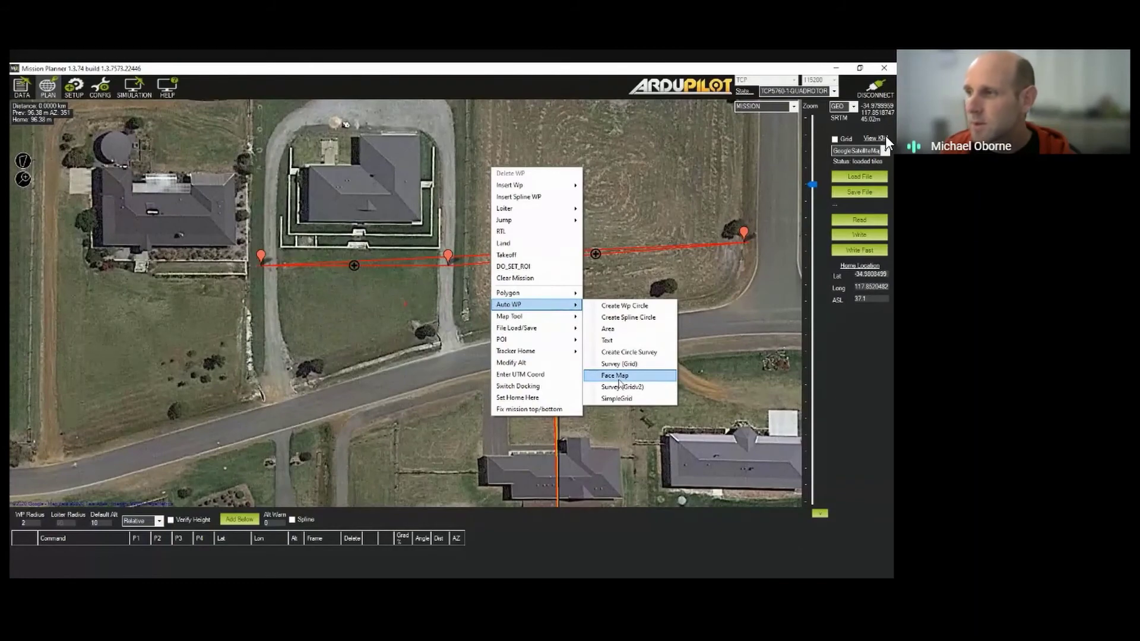
left_click(622, 377)
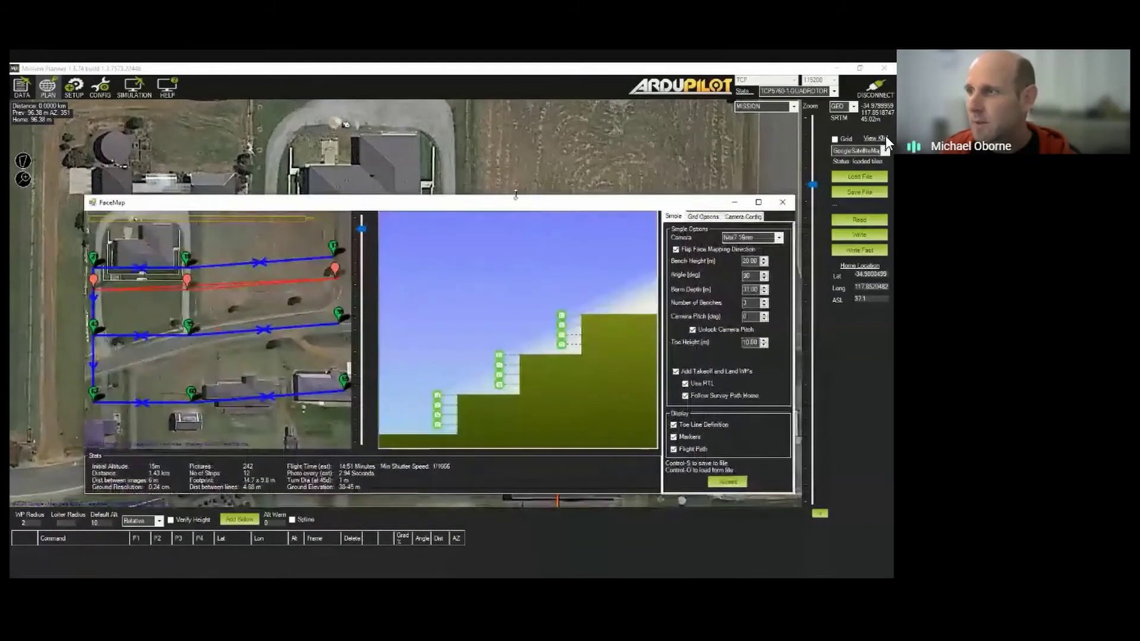
left_click_drag(517, 171, 481, 112)
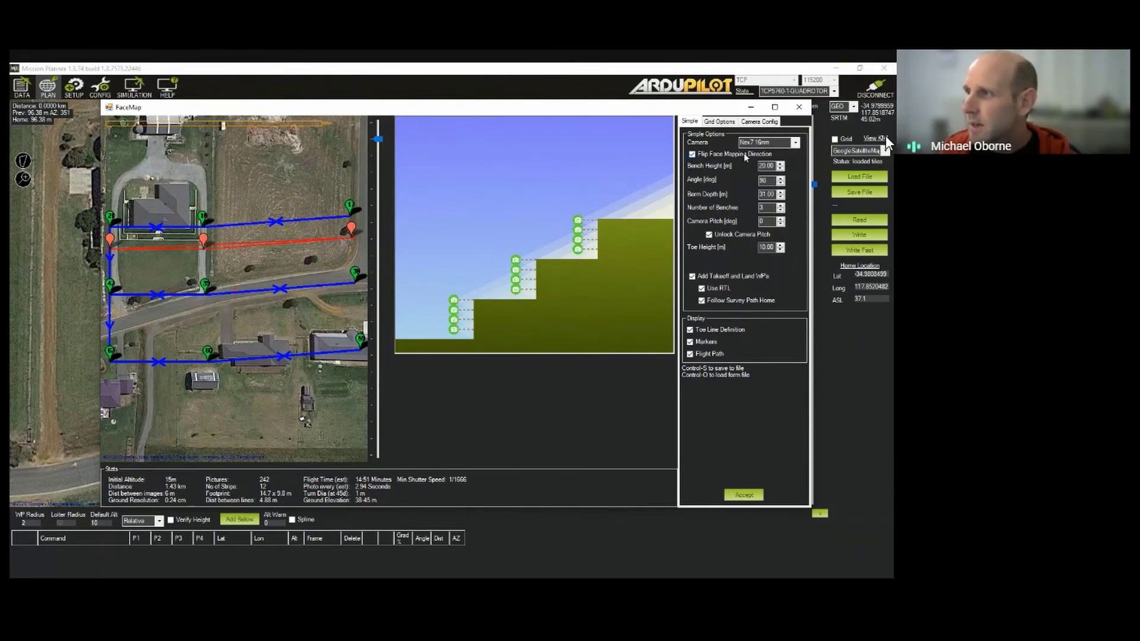
Set the face map camera to Nex5 16mm and turn off the flipped face mapping direction.
left_click(795, 143)
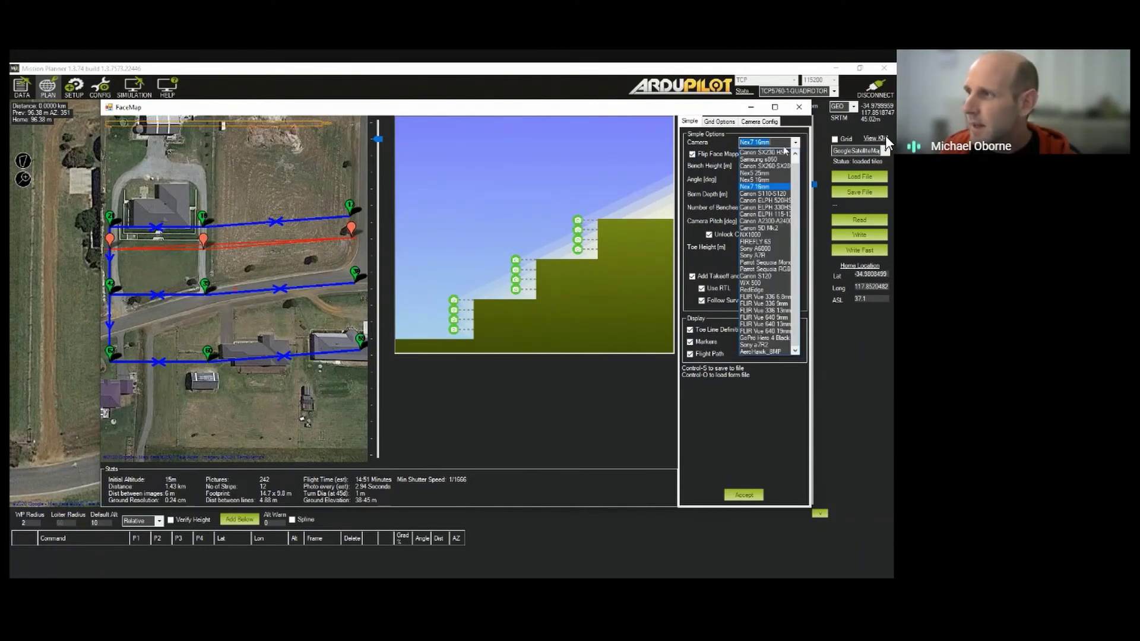
left_click(766, 179)
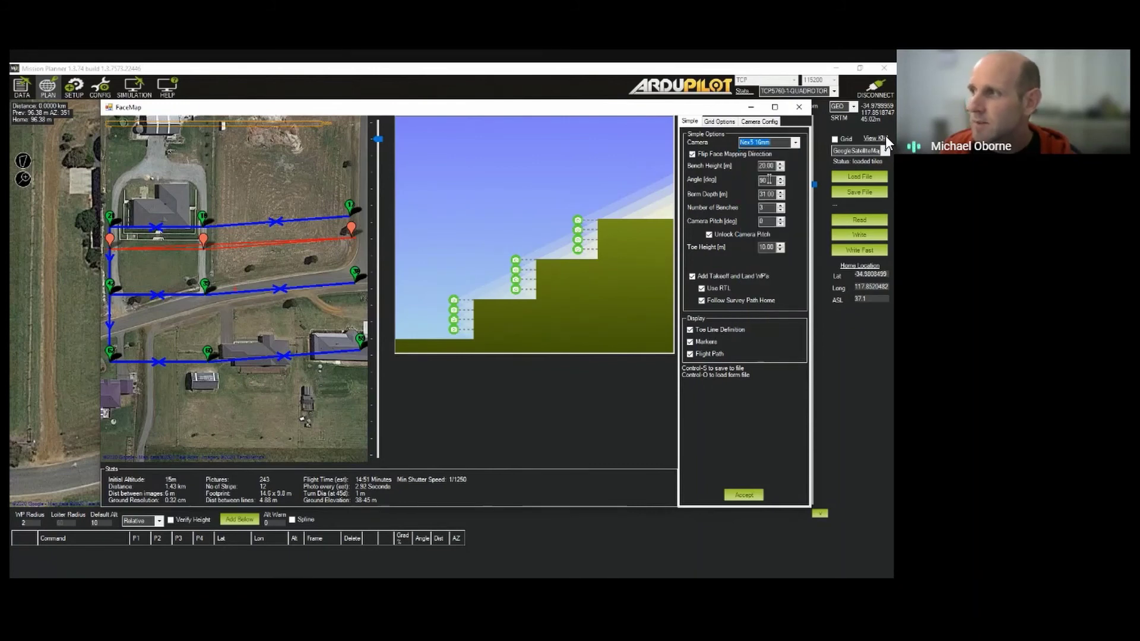
left_click(712, 155)
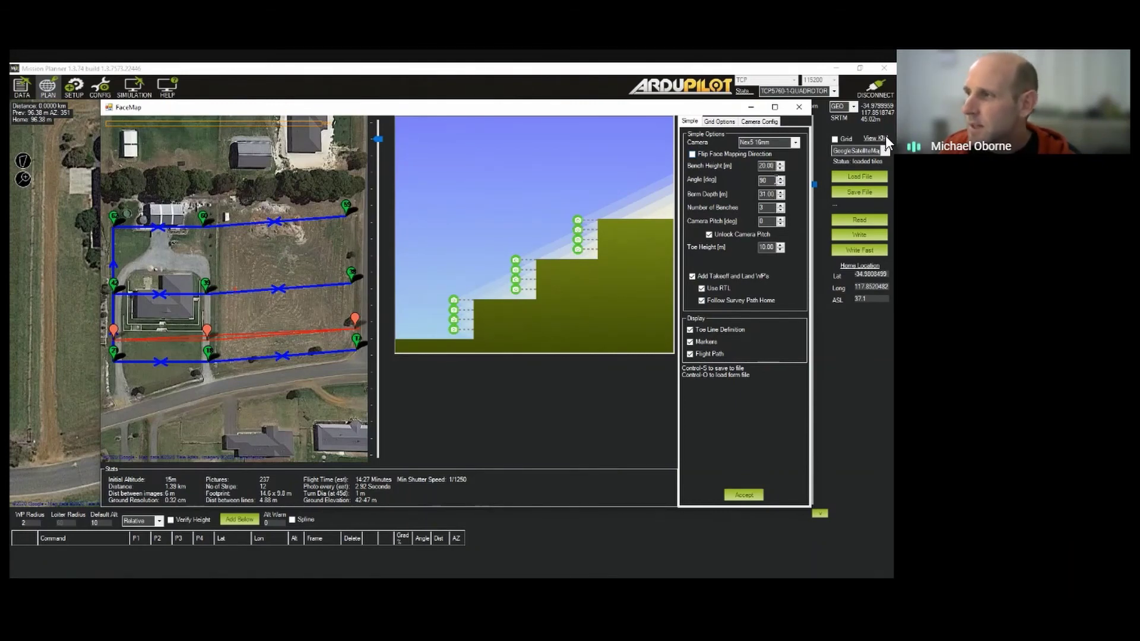
Lower the bench height to 10 m to examine its effect on the bench profile and camera positions.
left_click(781, 168)
left_click(781, 169)
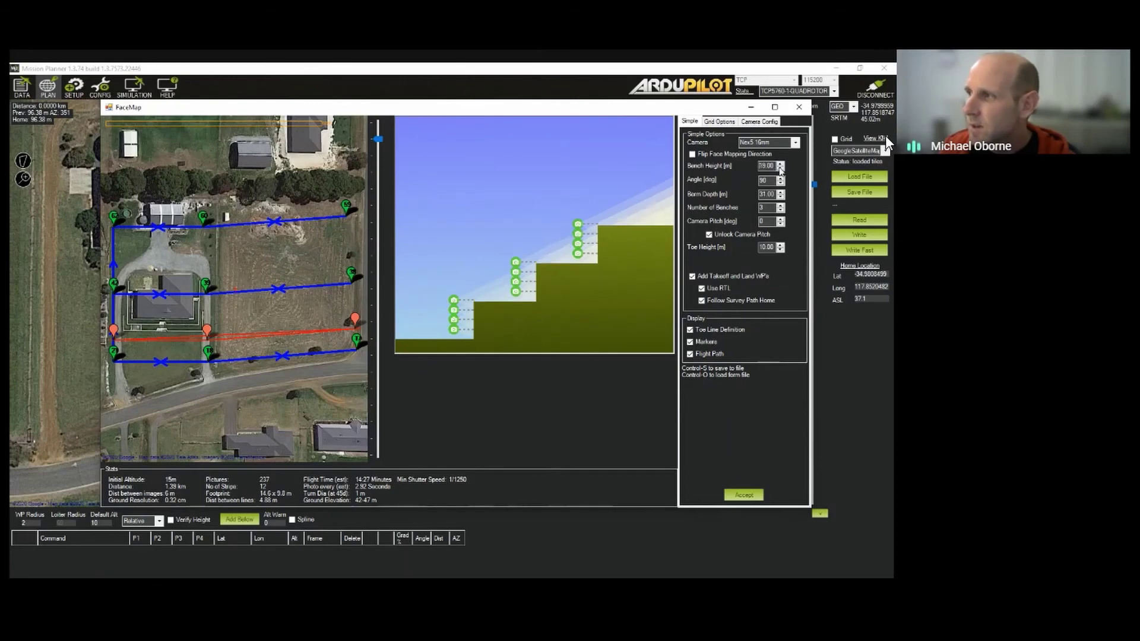
left_click(781, 168)
left_click(781, 168)
left_click(781, 168)
left_click(781, 169)
left_click(781, 168)
left_click(781, 169)
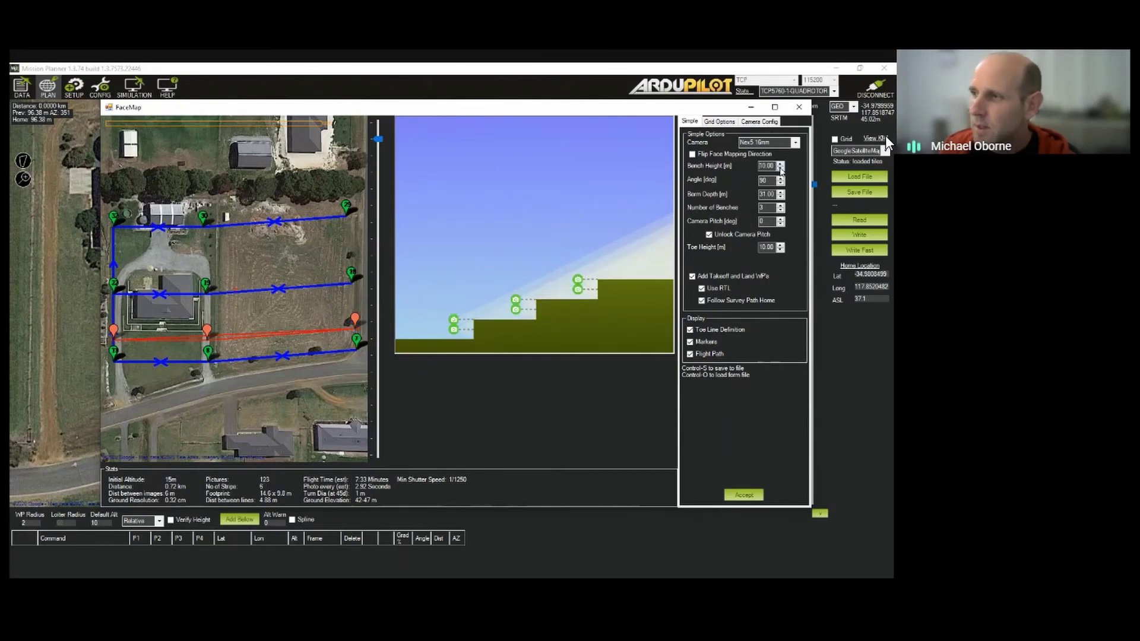
left_click(781, 169)
Raise the bench height to 24 m.
left_click(780, 164)
left_click(780, 164)
left_click(780, 164)
left_click(780, 164)
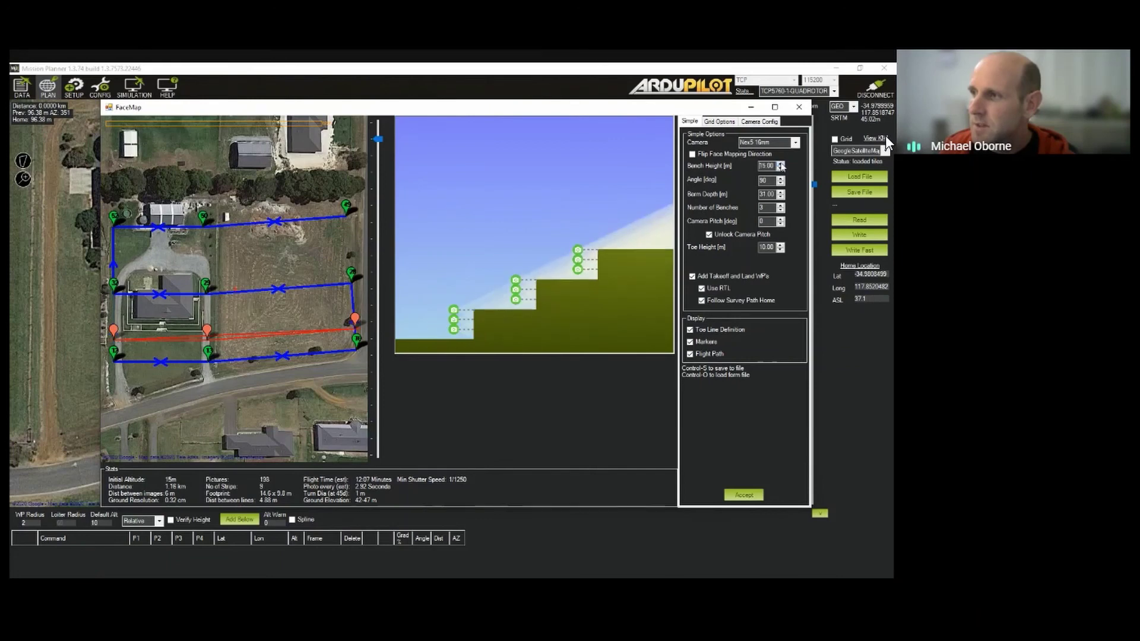
left_click(781, 164)
left_click(780, 164)
left_click(780, 164)
left_click(780, 164)
left_click(780, 164)
left_click(781, 164)
left_click(780, 164)
left_click(780, 164)
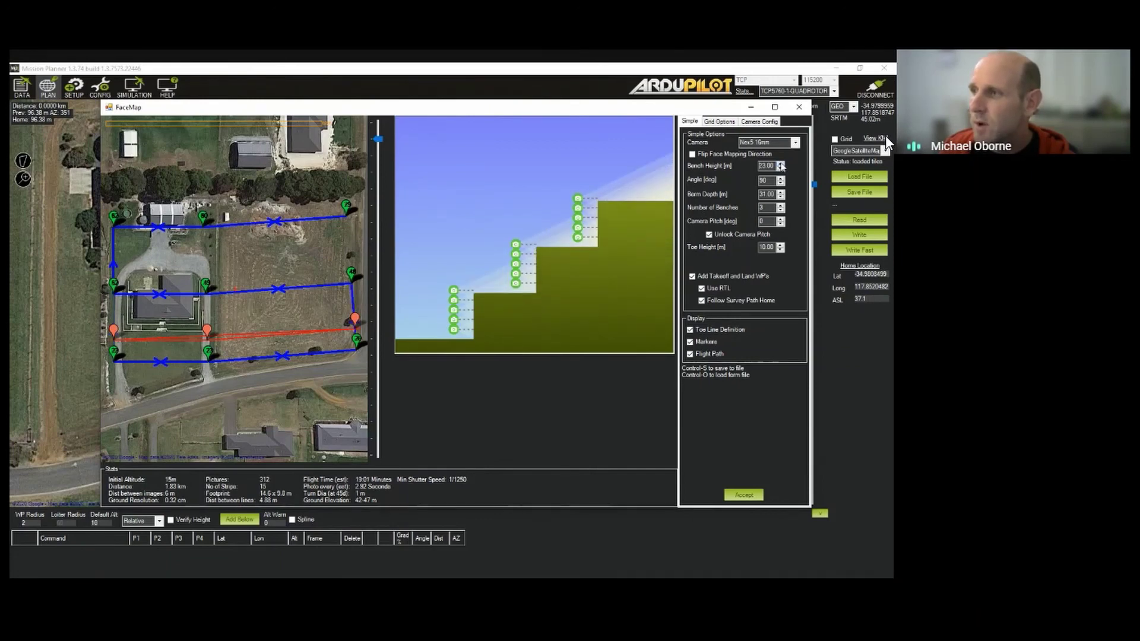
left_click(781, 164)
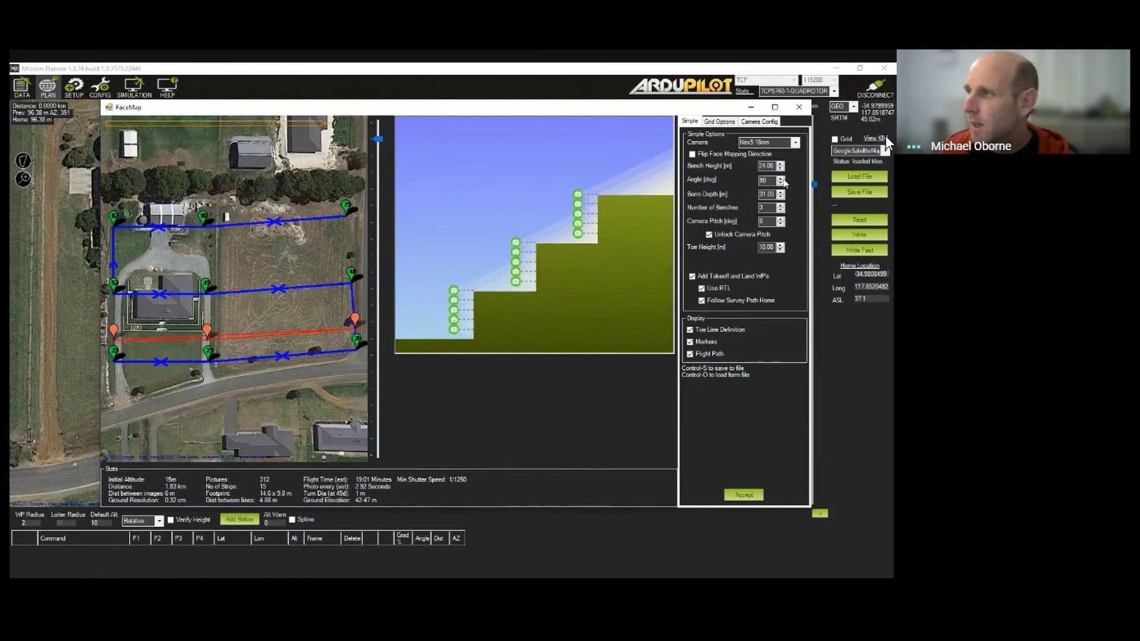
Try progressively shallower bench face angles down past 74 degrees, and set the angle back to 90 degrees.
left_click(781, 184)
left_click(782, 183)
left_click(781, 183)
left_click(782, 184)
left_click(782, 184)
left_click(782, 184)
left_click(781, 184)
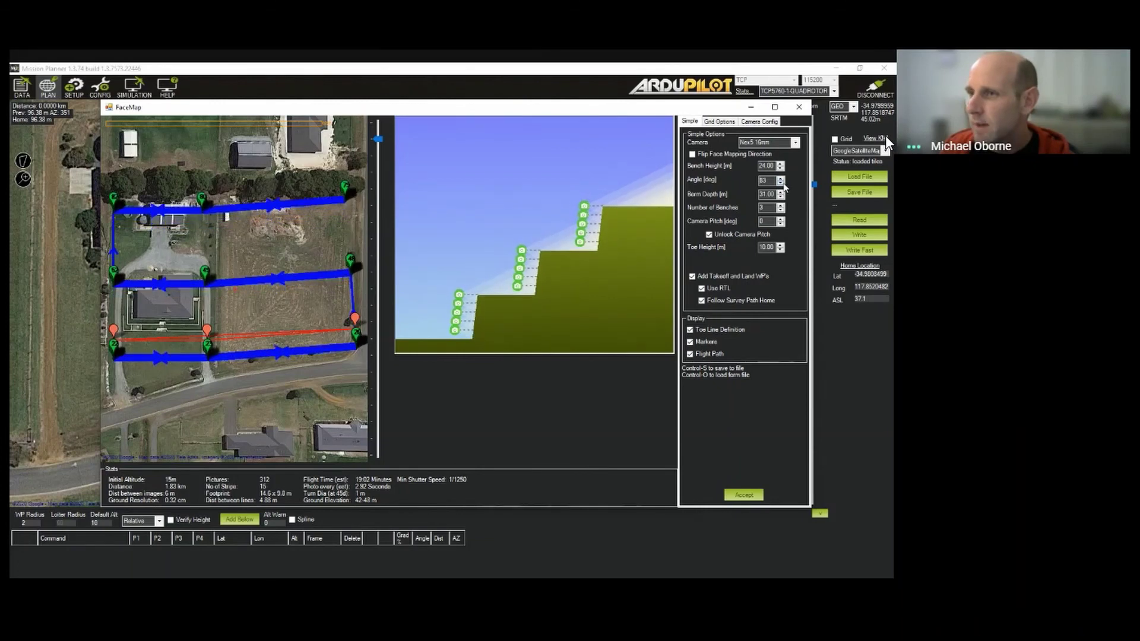
left_click(781, 183)
left_click(782, 183)
left_click(781, 184)
left_click(782, 183)
left_click(782, 183)
left_click(781, 184)
left_click(781, 183)
left_click(782, 183)
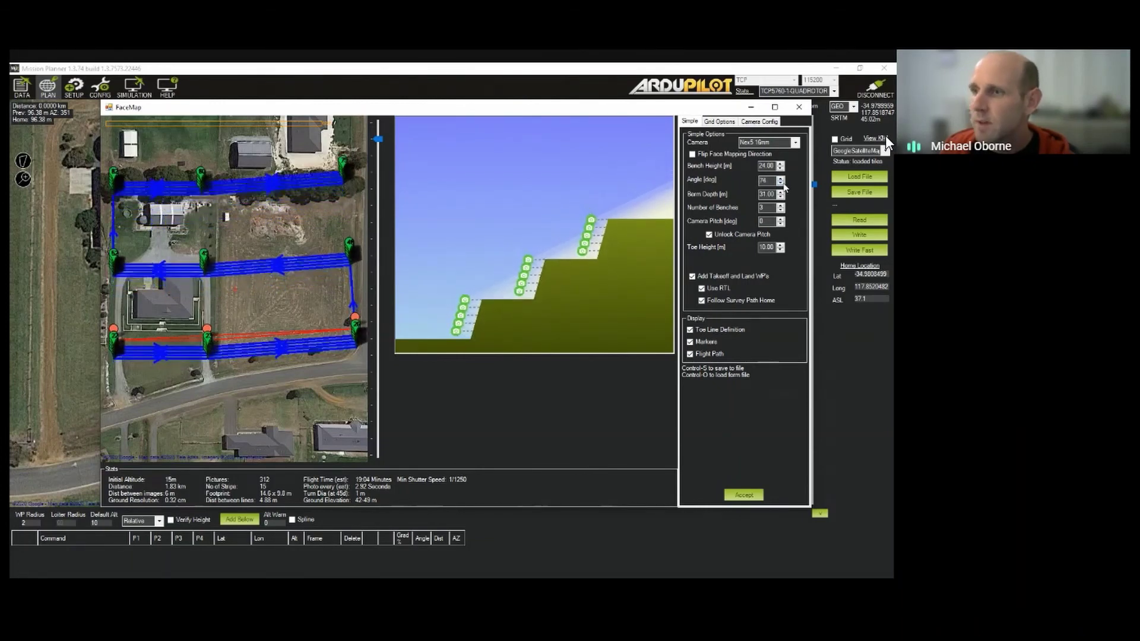
left_click(782, 184)
left_click(781, 183)
left_click(782, 183)
left_click(781, 184)
left_click(782, 184)
left_click(781, 183)
left_click(781, 184)
left_click(781, 183)
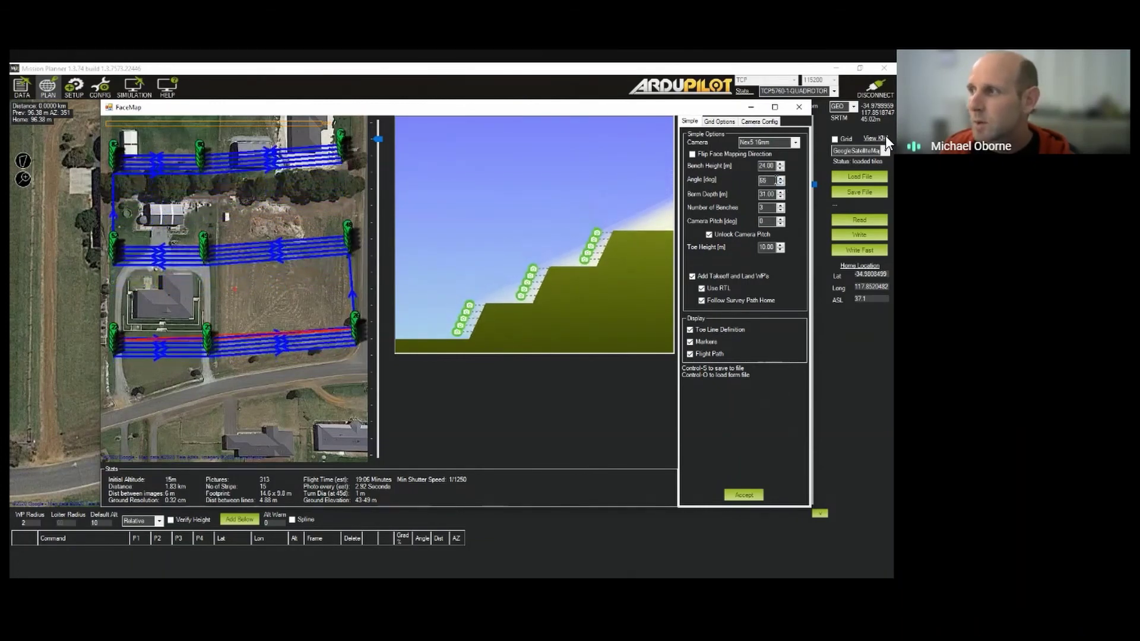
type("90")
left_click(773, 194)
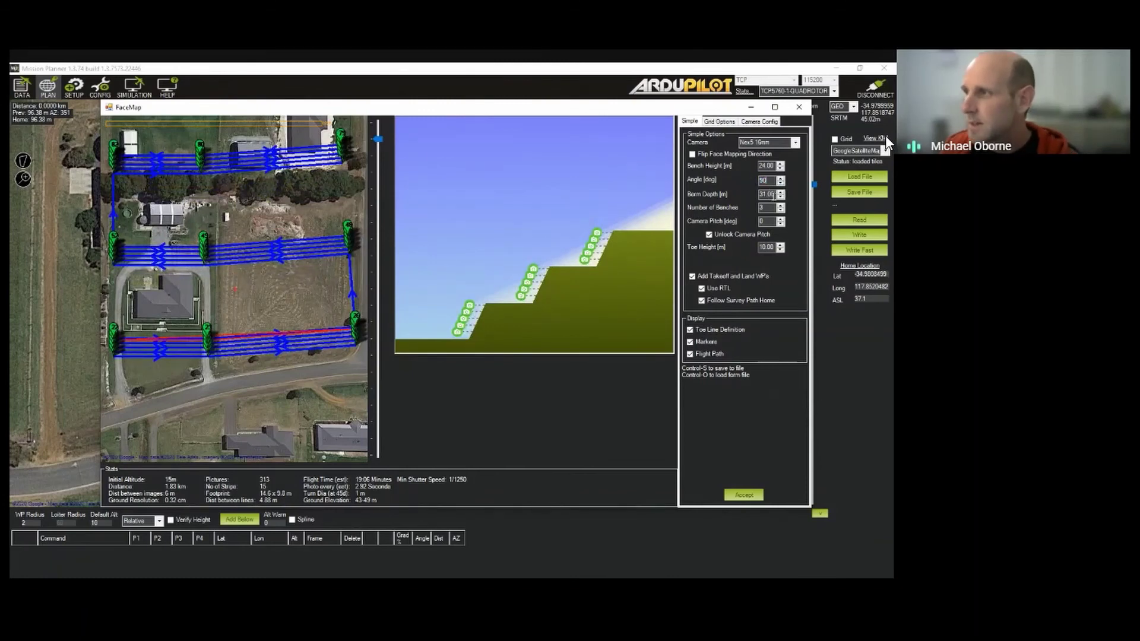